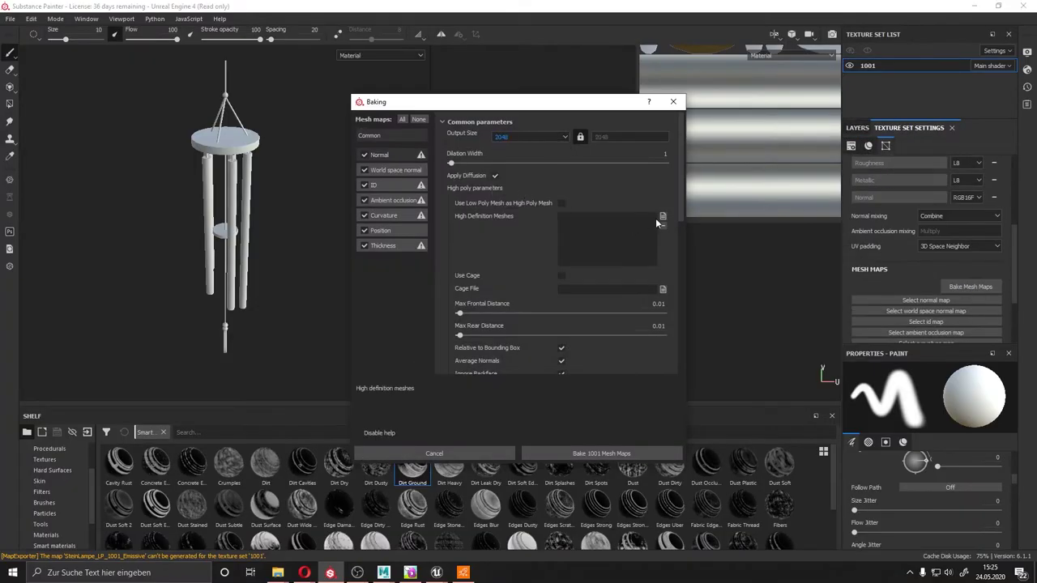
# Bake the 1001 mesh maps from the high-poly FBX and preview the baked normal map
pyautogui.click(663, 217)
pyautogui.click(778, 384)
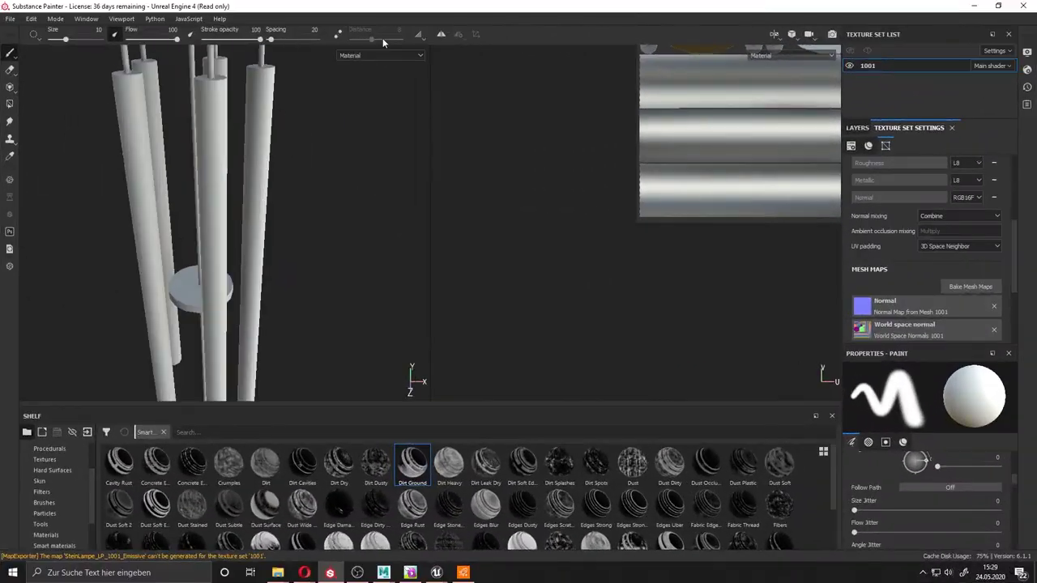
pyautogui.click(381, 55)
pyautogui.click(369, 68)
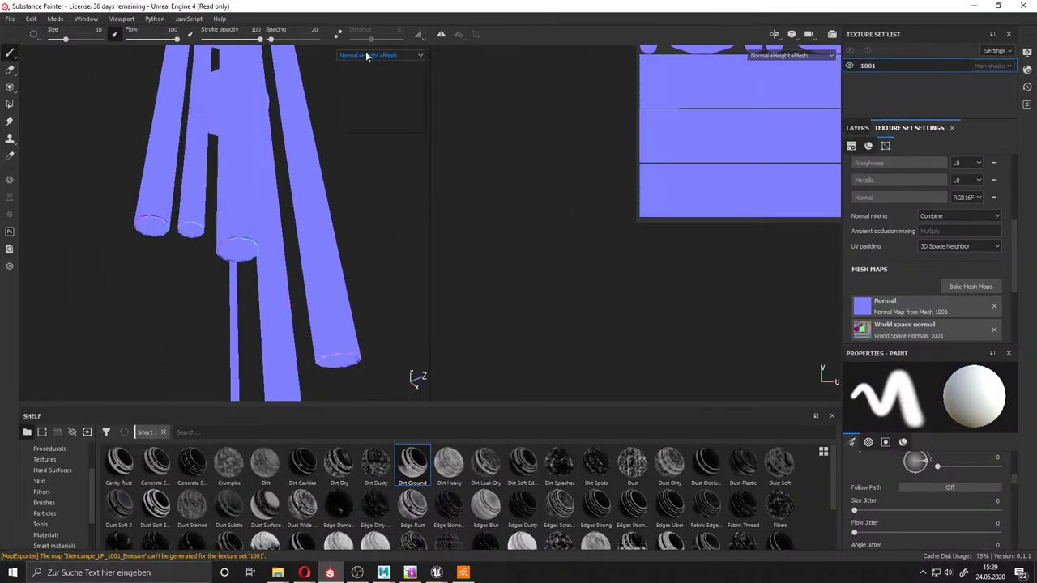
pyautogui.click(355, 71)
pyautogui.press('f')
pyautogui.click(857, 127)
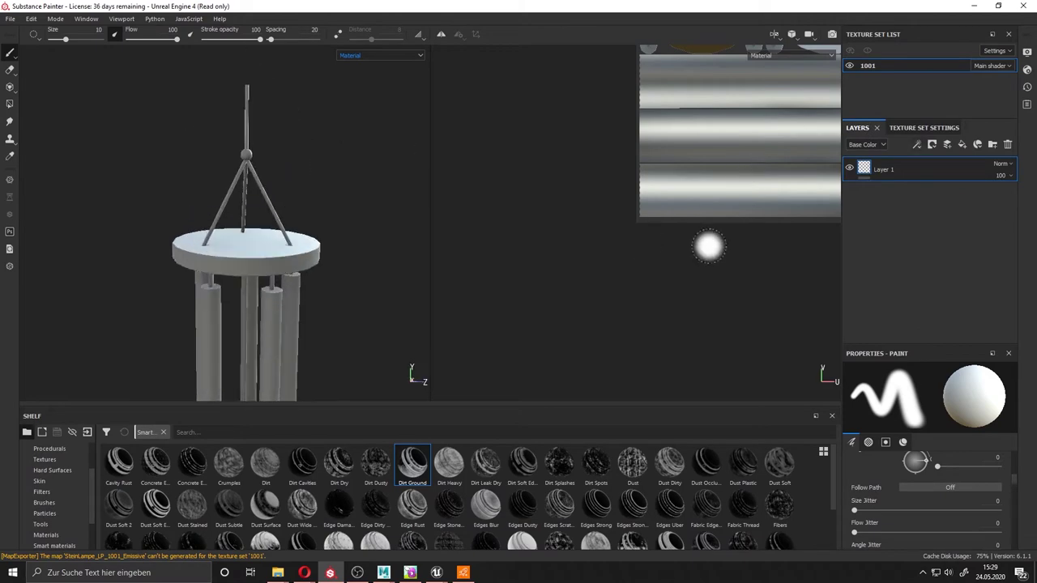
# Put Layer 1 into a new folder named Aufhängung
pyautogui.click(992, 144)
pyautogui.moveTo(910, 170); pyautogui.dragTo(899, 172)
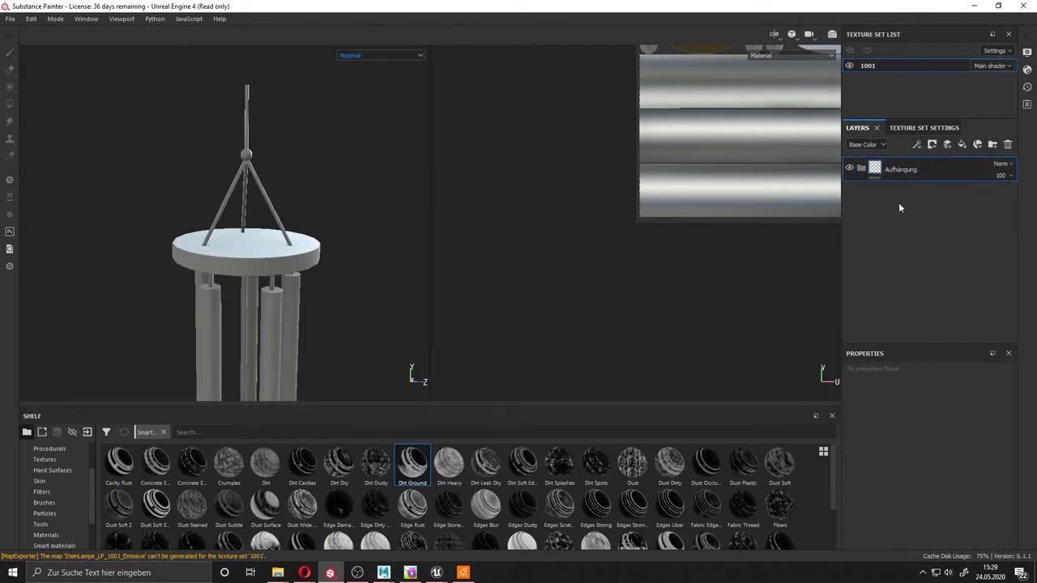
pyautogui.click(58, 503)
pyautogui.click(53, 466)
pyautogui.scroll(-1, 59, 481)
pyautogui.click(47, 513)
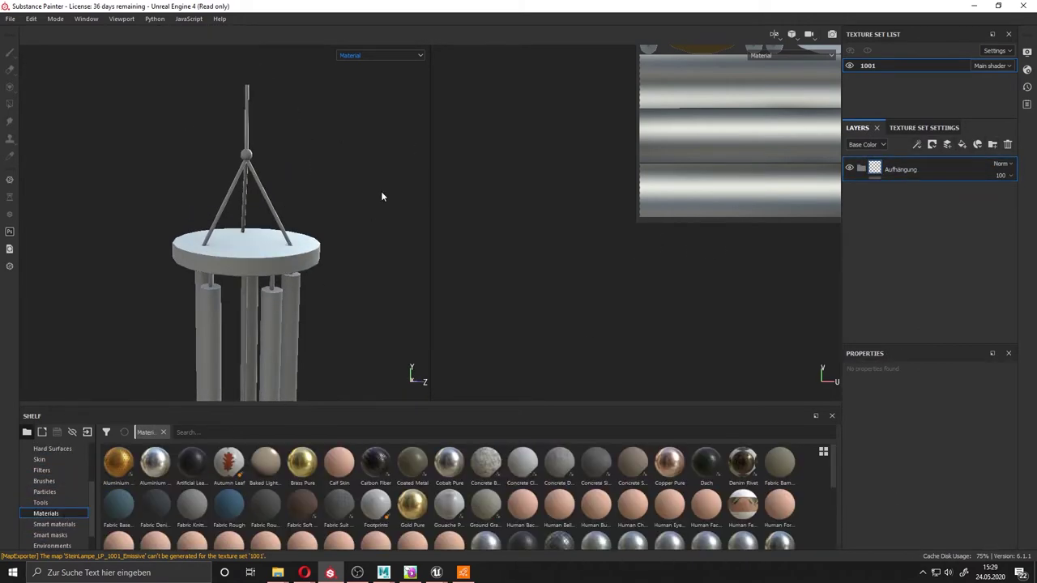
# Apply a Fabric Soft Denim fill with UV scale 4 to the wind chime
pyautogui.moveTo(499, 406); pyautogui.dragTo(498, 362)
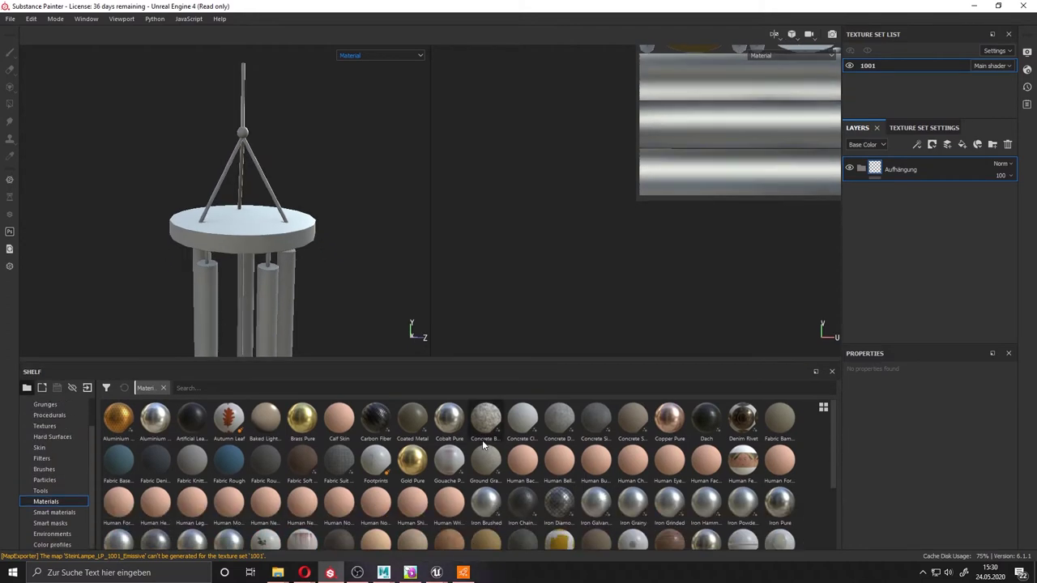
pyautogui.moveTo(260, 463); pyautogui.dragTo(235, 249)
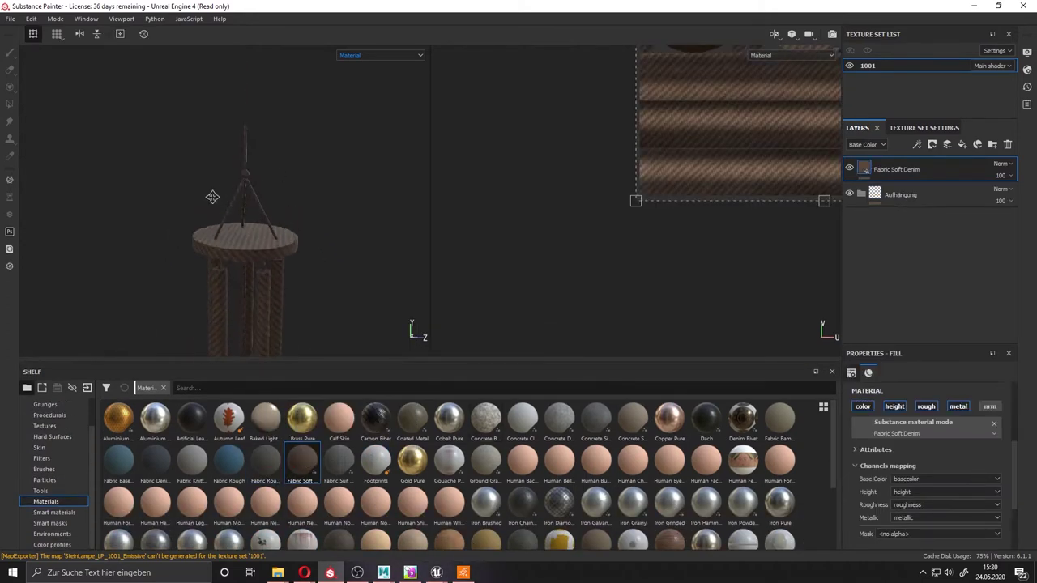
pyautogui.scroll(5, 213, 195)
pyautogui.scroll(3, 891, 452)
pyautogui.moveTo(910, 466); pyautogui.dragTo(912, 470)
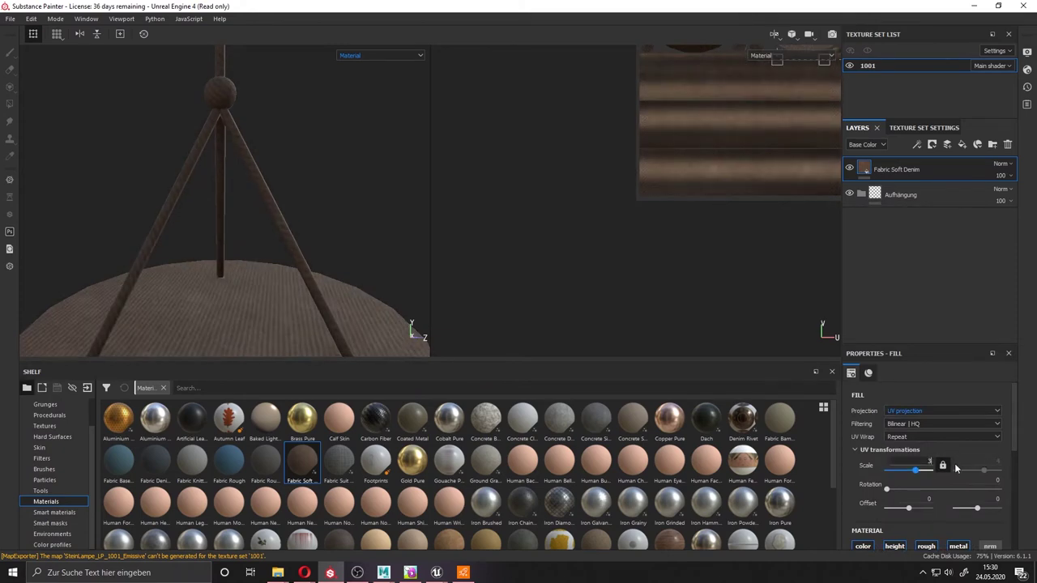
pyautogui.press('f')
pyautogui.press('f')
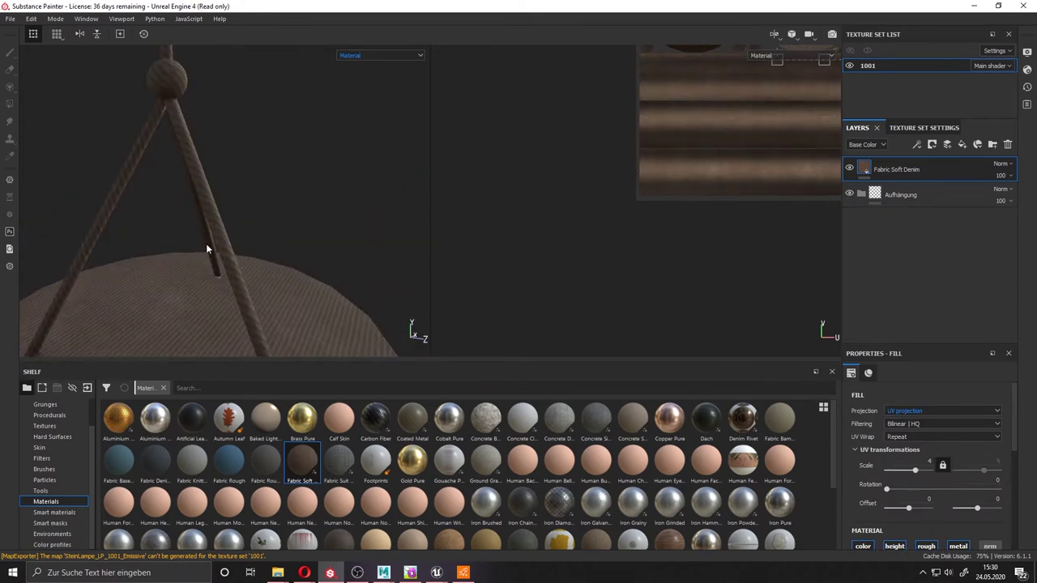
pyautogui.keyDown('alt'); pyautogui.moveTo(206, 246); pyautogui.dragTo(451, 165, button='right'); pyautogui.keyUp('alt')
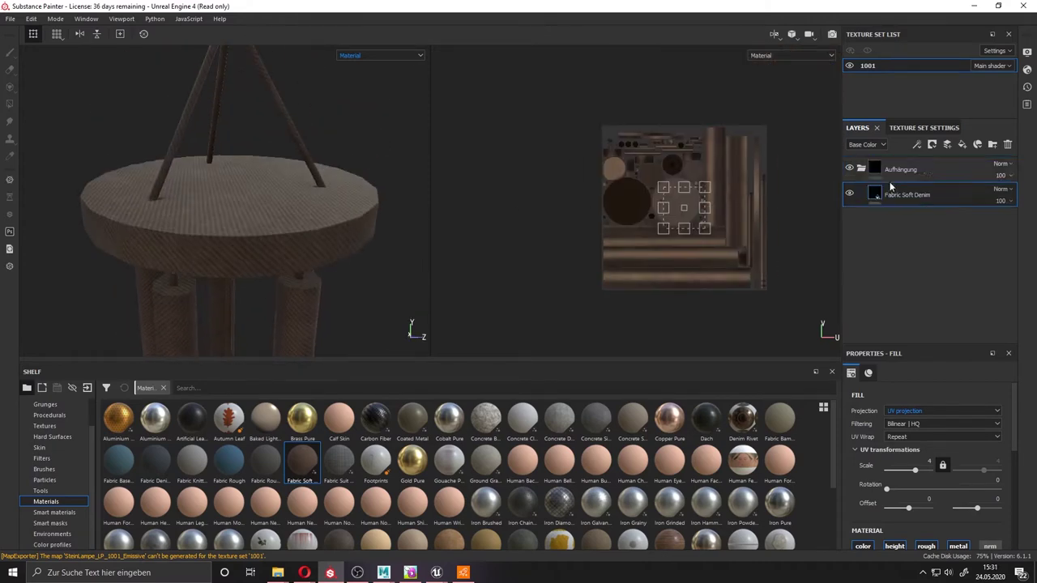
pyautogui.rightClick(896, 175)
# Black-mask the Aufhängung folder and the denim layer so only the hanging ropes show denim
pyautogui.click(918, 19)
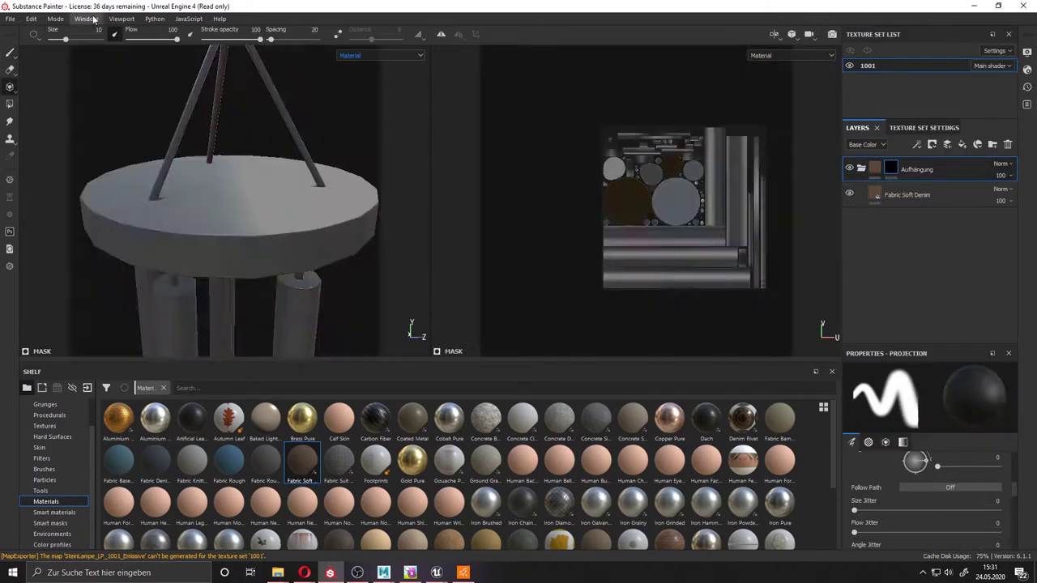
pyautogui.click(194, 102)
pyautogui.moveTo(209, 73)
pyautogui.keyDown('alt'); pyautogui.mouseDown()
pyautogui.moveTo(267, 187)
pyautogui.moveTo(268, 162)
pyautogui.moveTo(139, 157)
pyautogui.moveTo(130, 145)
pyautogui.mouseUp(); pyautogui.keyUp('alt')
pyautogui.rightClick(895, 194)
pyautogui.click(918, 19)
pyautogui.scroll(-3, 418, 523)
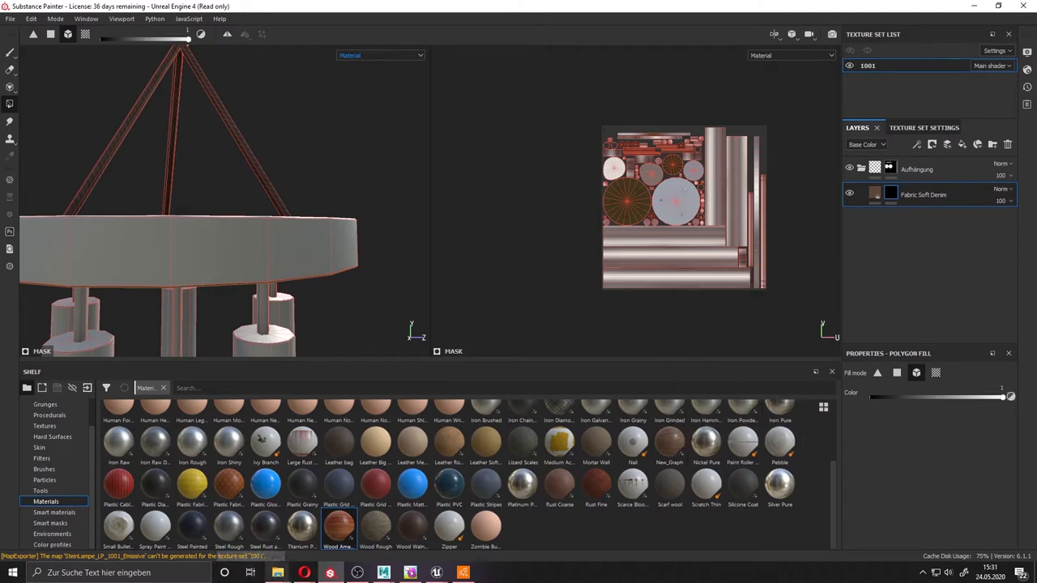
# Add a polygon-masked Wood American Cherry fill on the top disc with tri-planar projection
pyautogui.moveTo(342, 539); pyautogui.dragTo(251, 282)
pyautogui.moveTo(903, 169); pyautogui.dragTo(916, 203)
pyautogui.rightClick(932, 194)
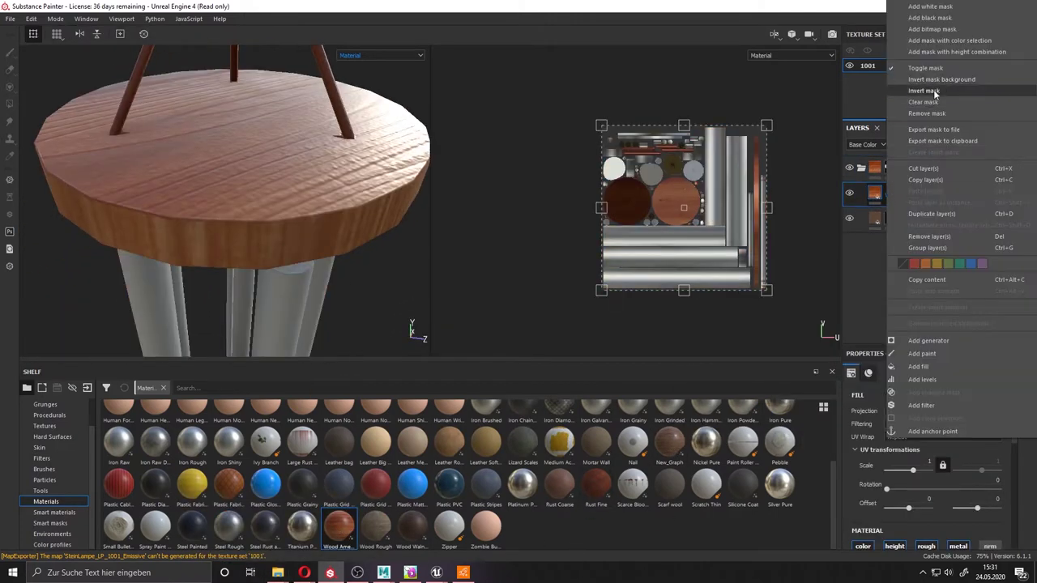
pyautogui.click(932, 89)
pyautogui.click(875, 194)
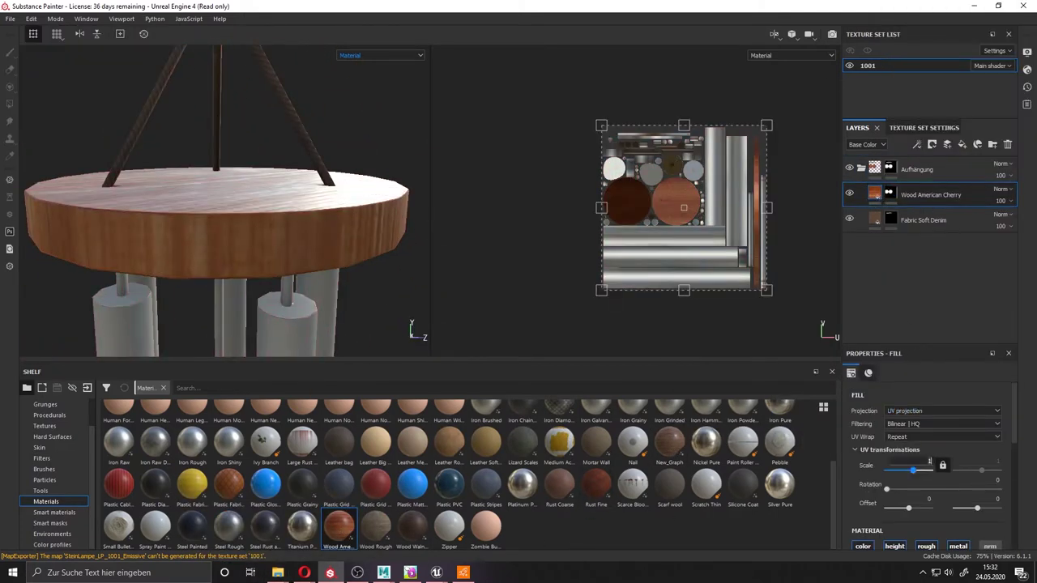
pyautogui.keyDown('alt'); pyautogui.moveTo(270, 232); pyautogui.dragTo(340, 267); pyautogui.keyUp('alt')
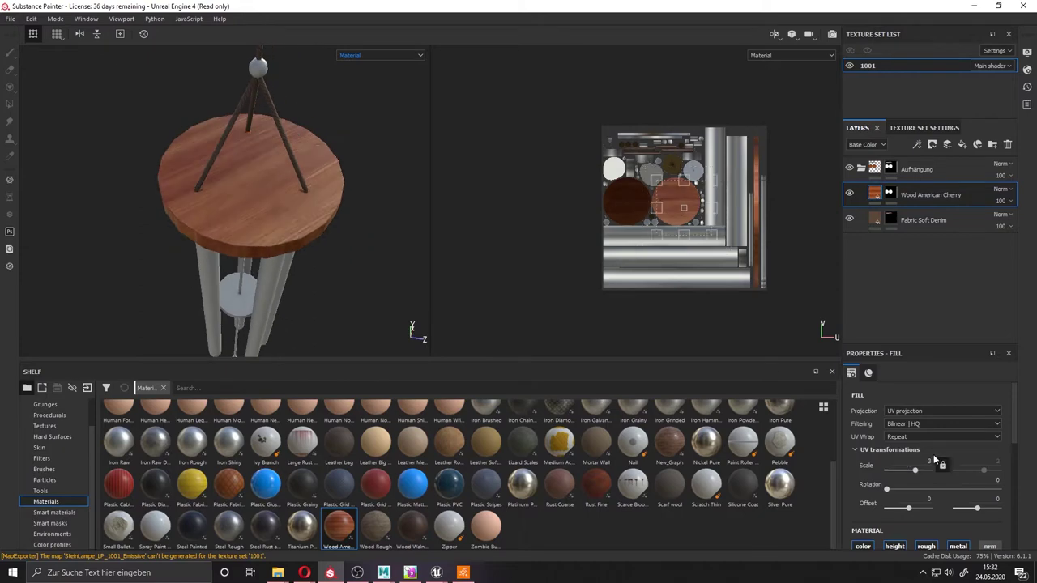
pyautogui.moveTo(543, 305); pyautogui.dragTo(583, 264)
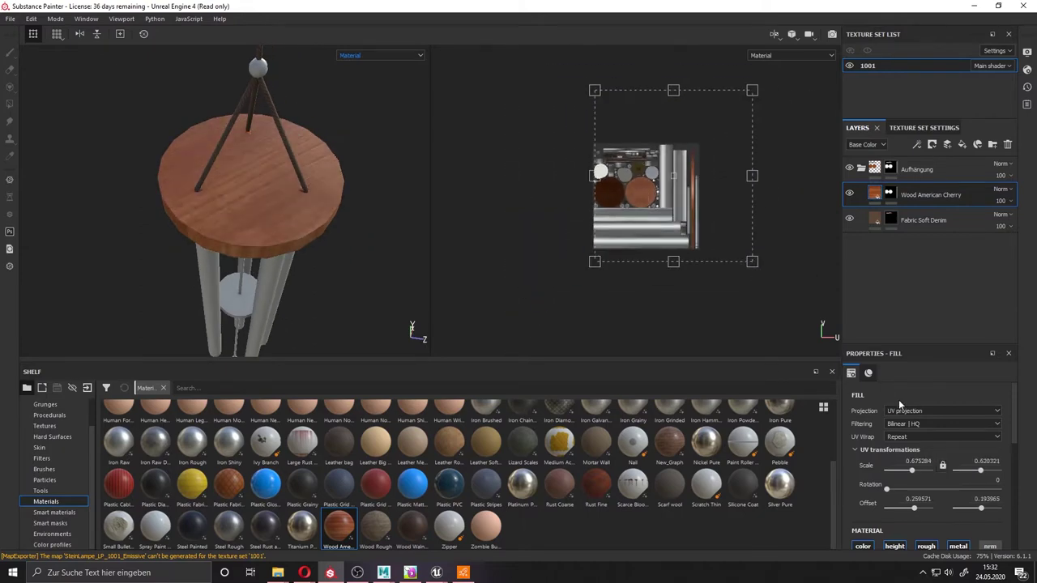
pyautogui.scroll(-1, 900, 411)
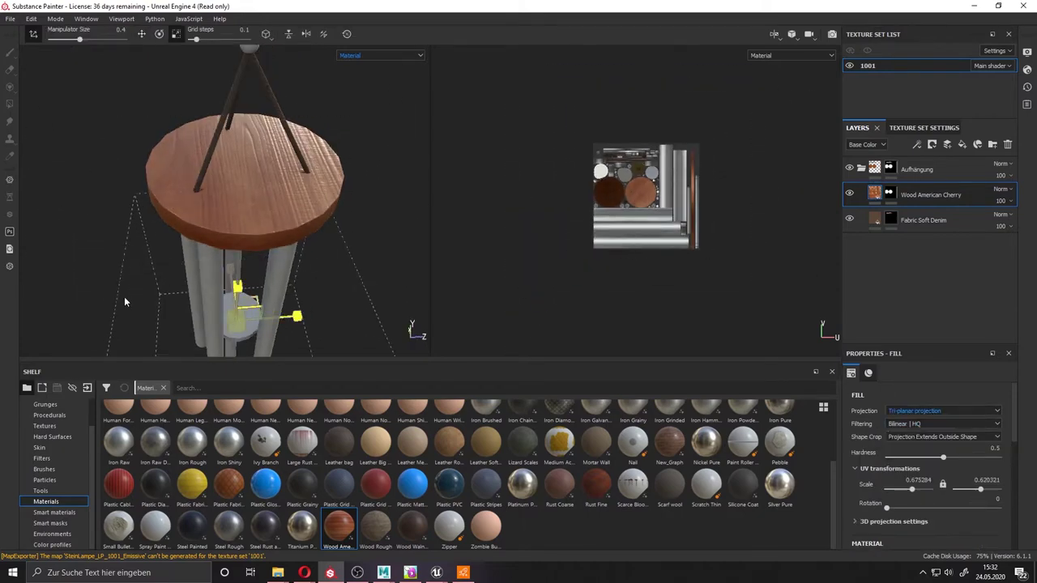
# Set the cherry wood to 3 layers, 0.32 fibers and a darker orange wood colour
pyautogui.keyDown('alt'); pyautogui.moveTo(125, 301); pyautogui.dragTo(210, 268); pyautogui.keyUp('alt')
pyautogui.scroll(-3, 895, 485)
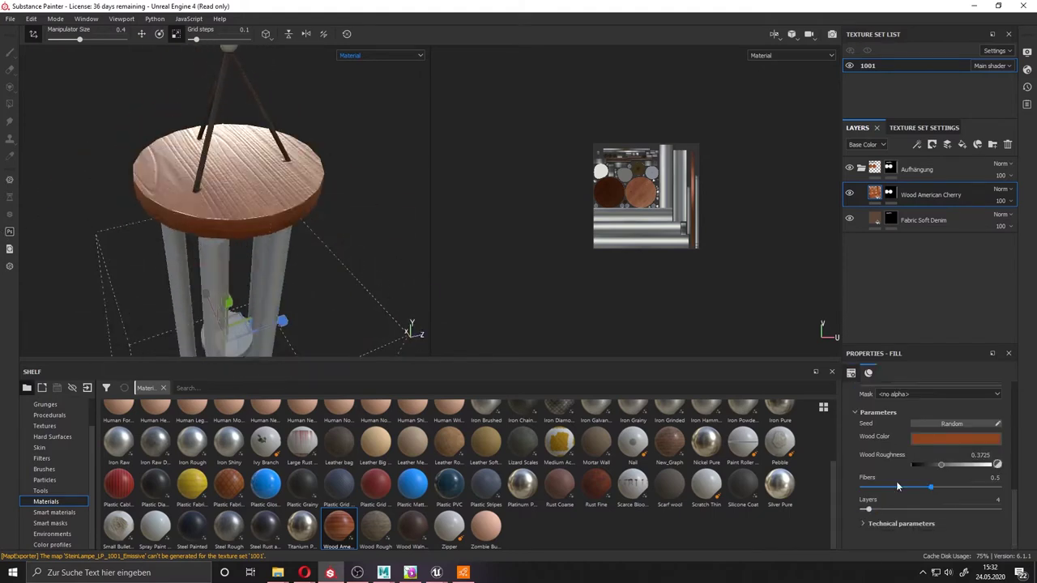
pyautogui.click(907, 487)
pyautogui.moveTo(867, 509); pyautogui.dragTo(863, 509)
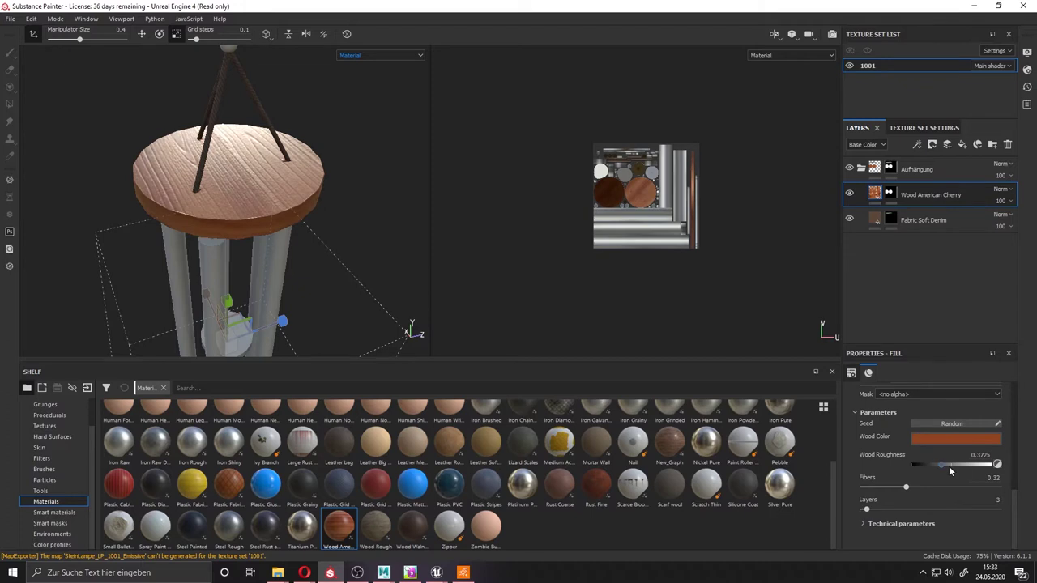
pyautogui.click(955, 438)
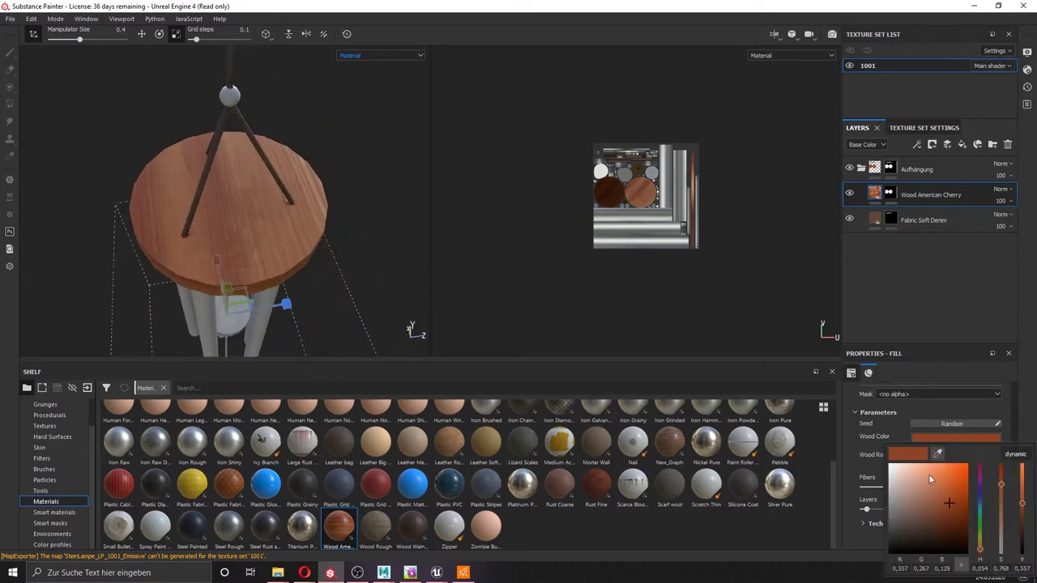
pyautogui.moveTo(928, 474); pyautogui.dragTo(936, 509)
pyautogui.moveTo(980, 557); pyautogui.dragTo(980, 549)
pyautogui.moveTo(1022, 515); pyautogui.dragTo(1027, 509)
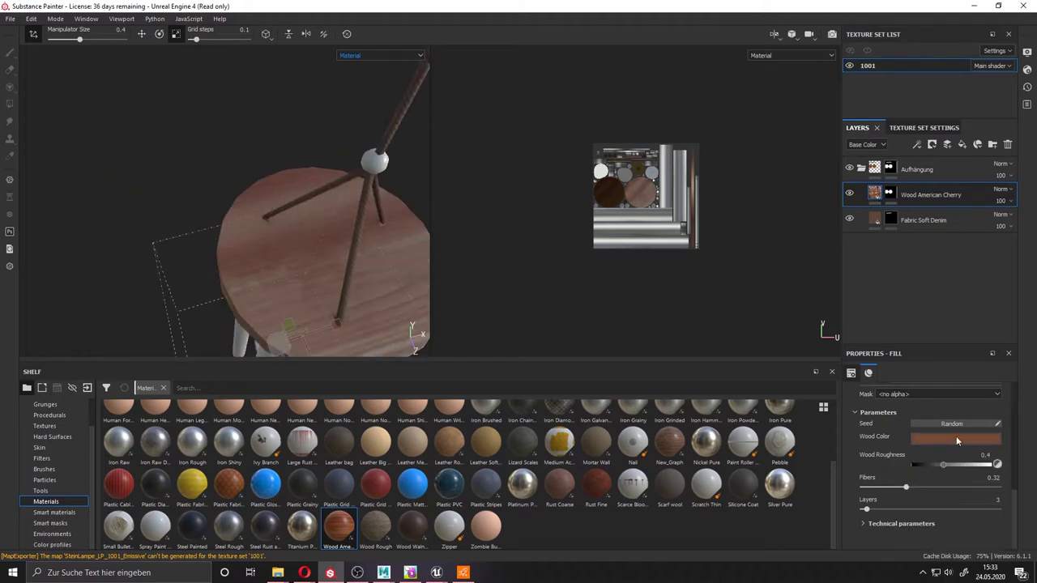
# Open the Fabric Soft Denim layer's colour picker
pyautogui.click(874, 217)
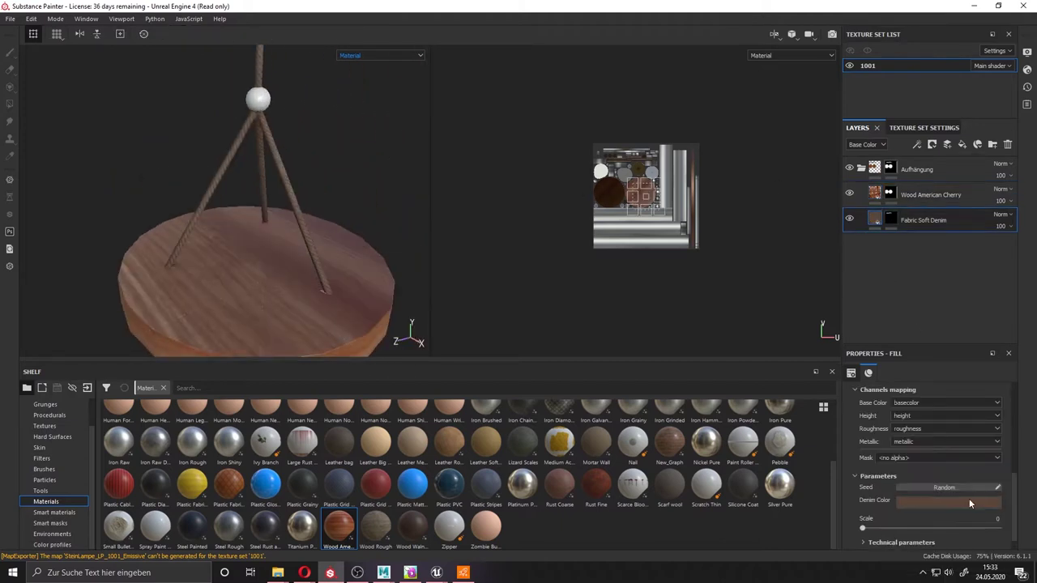
pyautogui.click(969, 498)
pyautogui.keyDown('alt'); pyautogui.moveTo(238, 197); pyautogui.dragTo(342, 213); pyautogui.keyUp('alt')
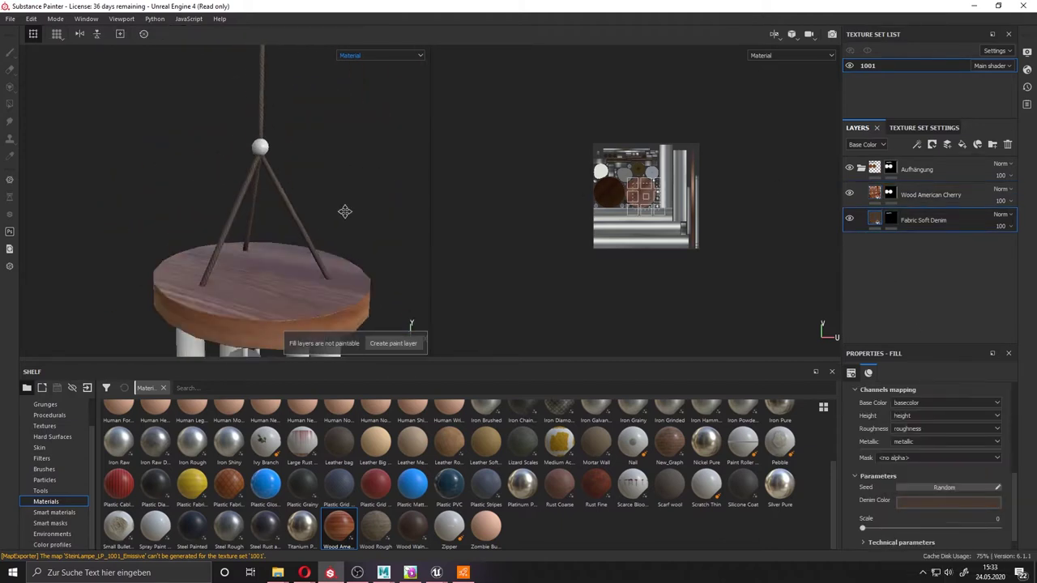
# Preview the roughness channel, then apply Wood Walnut above the cherry wood layer
pyautogui.click(381, 55)
pyautogui.click(359, 99)
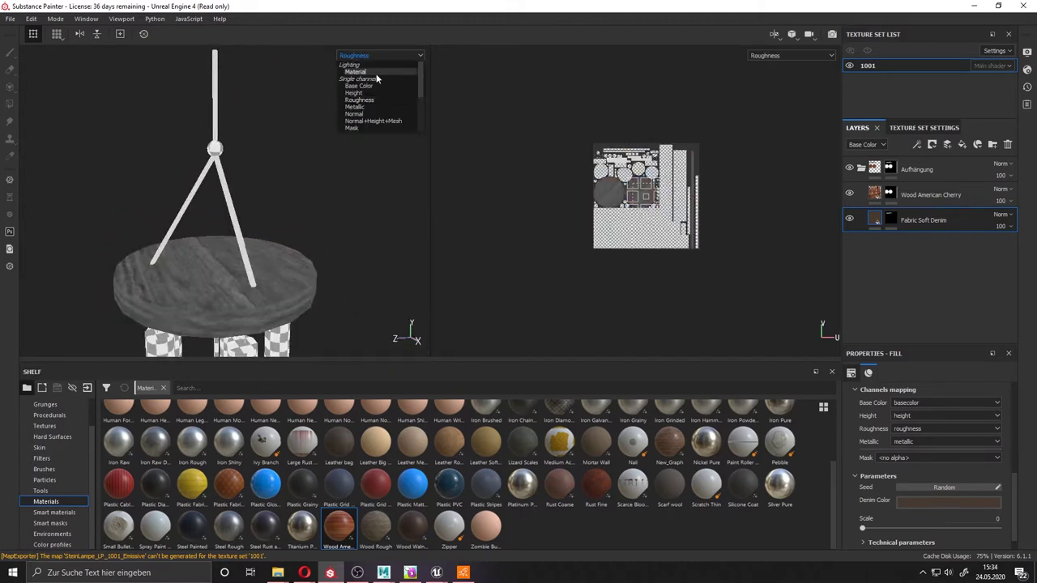
pyautogui.click(354, 71)
pyautogui.click(932, 194)
pyautogui.moveTo(411, 525); pyautogui.dragTo(228, 281)
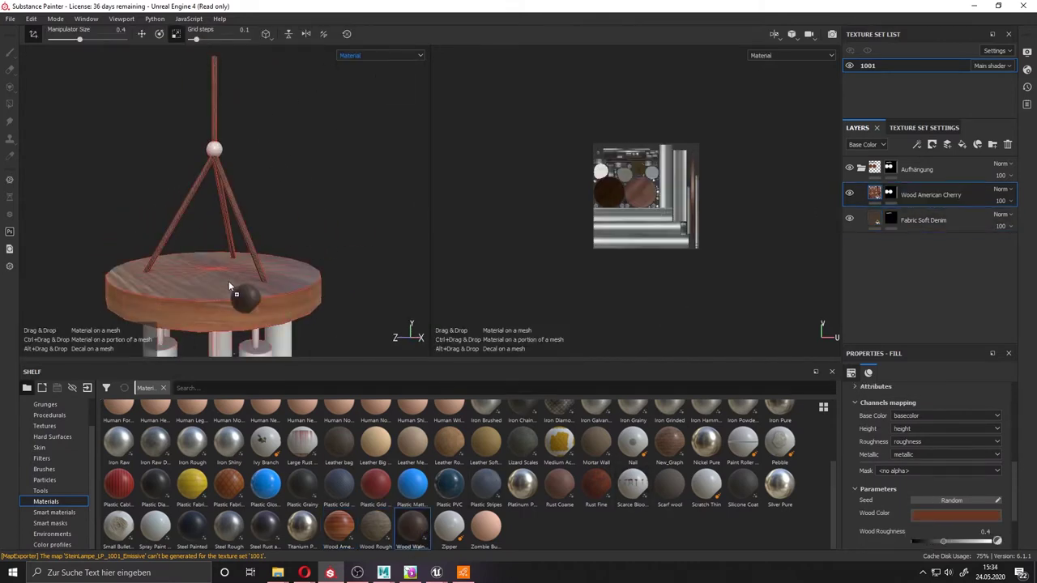
# Adjust the Wood Walnut fill to roughness 0.42 with a darker walnut colour
pyautogui.click(871, 191)
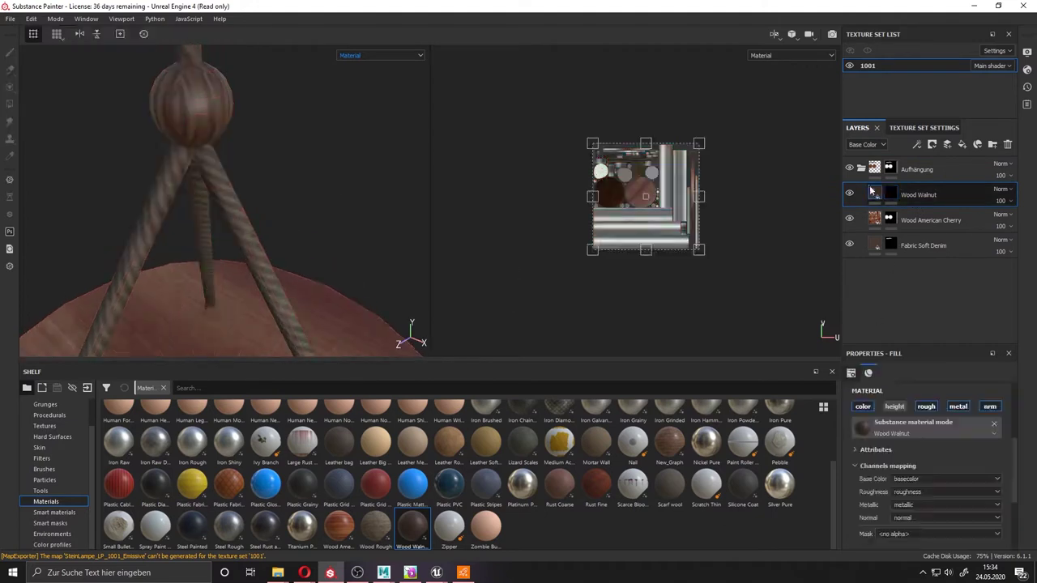
pyautogui.scroll(3, 921, 479)
pyautogui.moveTo(289, 220)
pyautogui.keyDown('alt'); pyautogui.mouseDown()
pyautogui.moveTo(185, 186)
pyautogui.moveTo(158, 220)
pyautogui.mouseUp(); pyautogui.keyUp('alt')
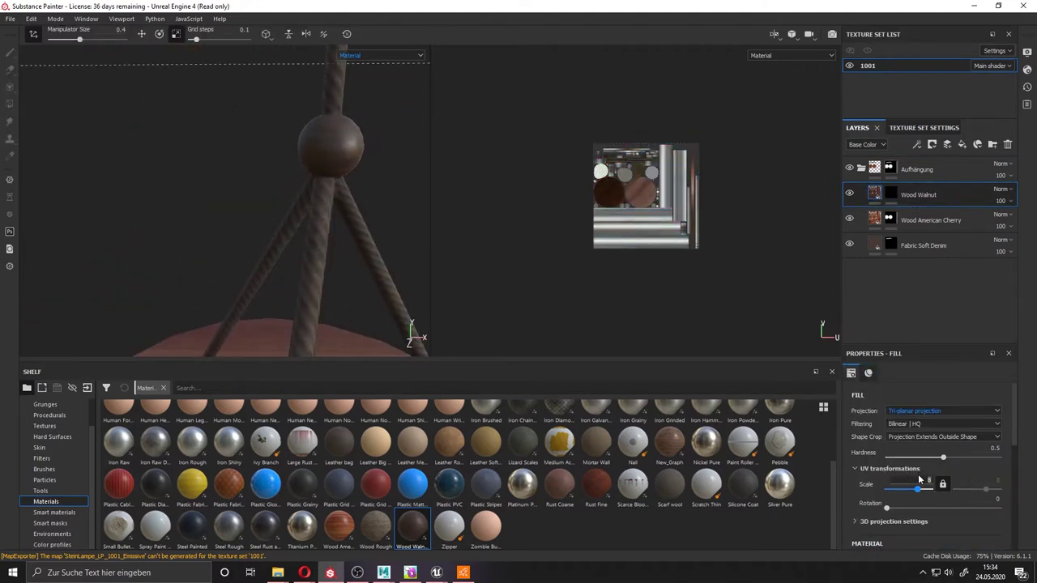
pyautogui.keyDown('alt'); pyautogui.moveTo(158, 220); pyautogui.dragTo(724, 359); pyautogui.keyUp('alt')
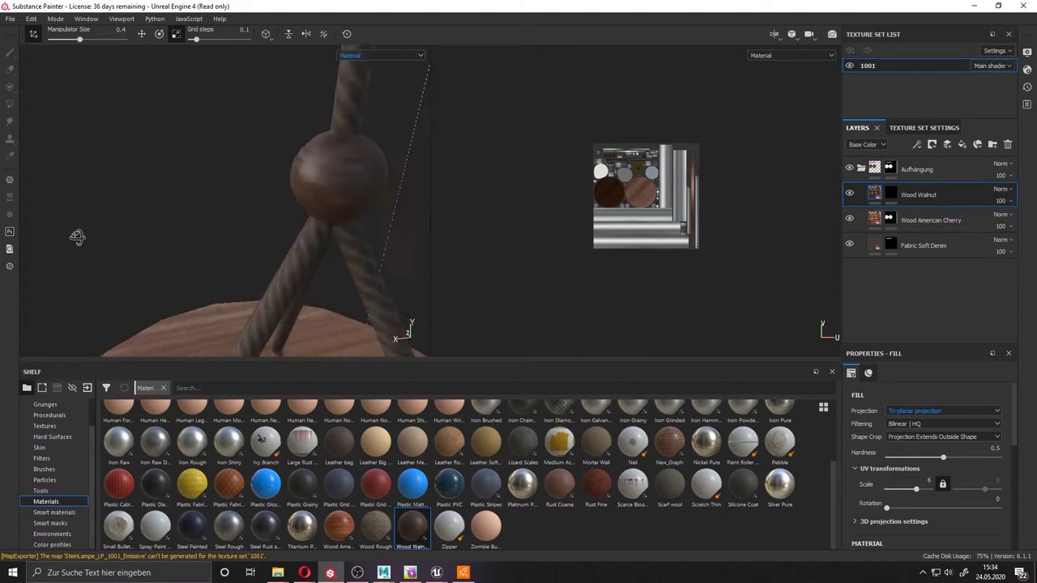
pyautogui.scroll(-2, 933, 434)
pyautogui.scroll(-2, 933, 433)
pyautogui.click(946, 425)
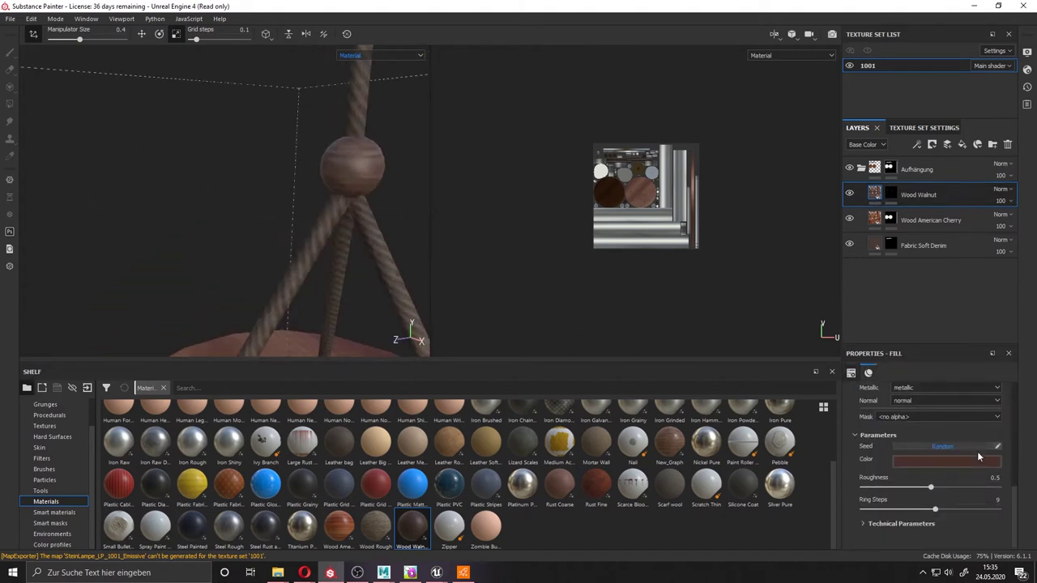
pyautogui.click(923, 417)
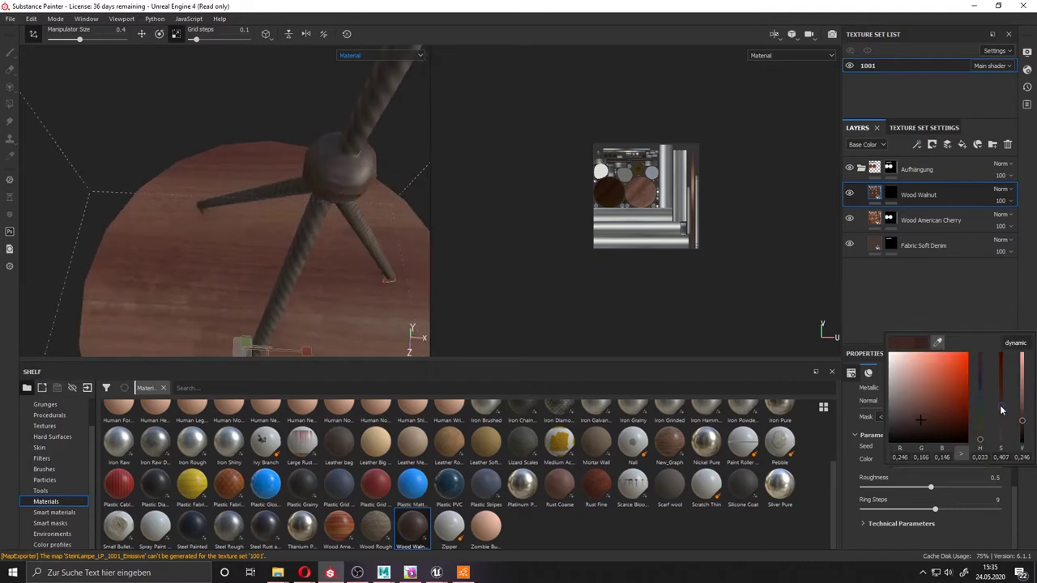
# Show the roughness channel in both viewports
pyautogui.keyDown('alt'); pyautogui.moveTo(243, 203); pyautogui.dragTo(342, 267); pyautogui.keyUp('alt')
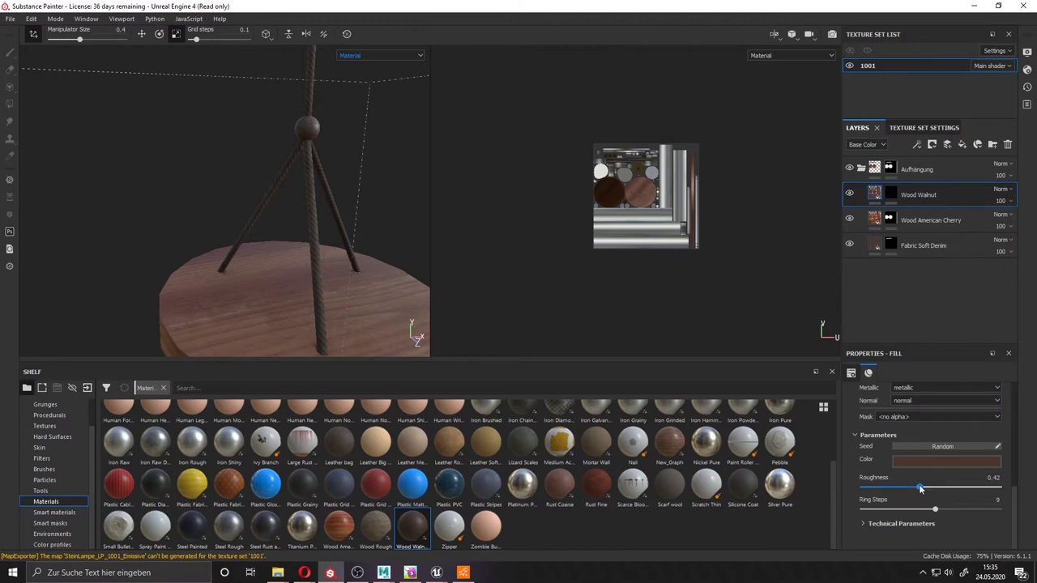
pyautogui.click(863, 523)
pyautogui.click(861, 455)
pyautogui.click(381, 55)
pyautogui.click(360, 81)
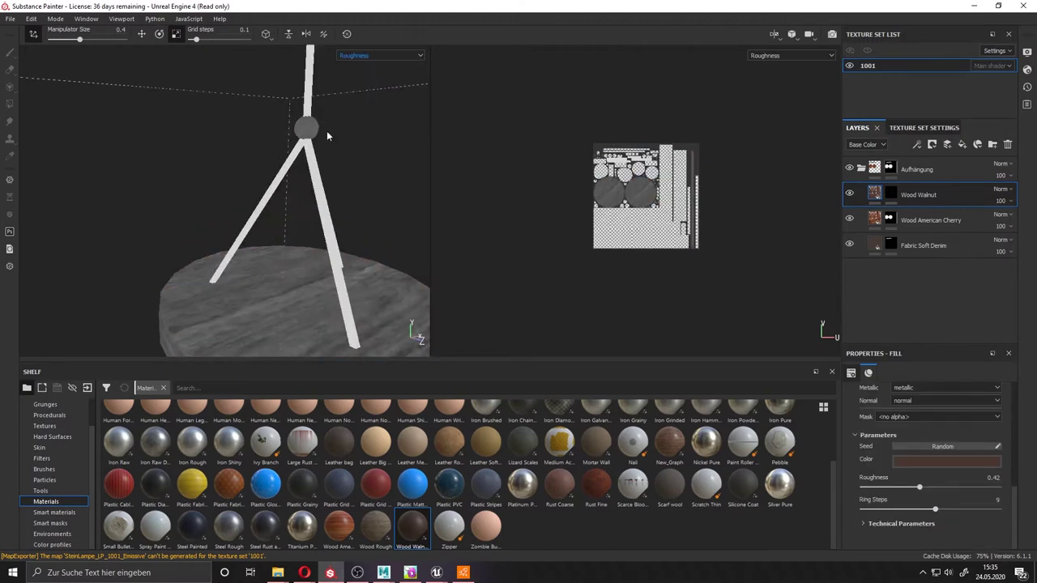
# Add Fill layer 1 with roughness about 0.71 and give Fabric Soft Denim a black mask
pyautogui.click(951, 245)
pyautogui.rightClick(891, 245)
pyautogui.click(907, 256)
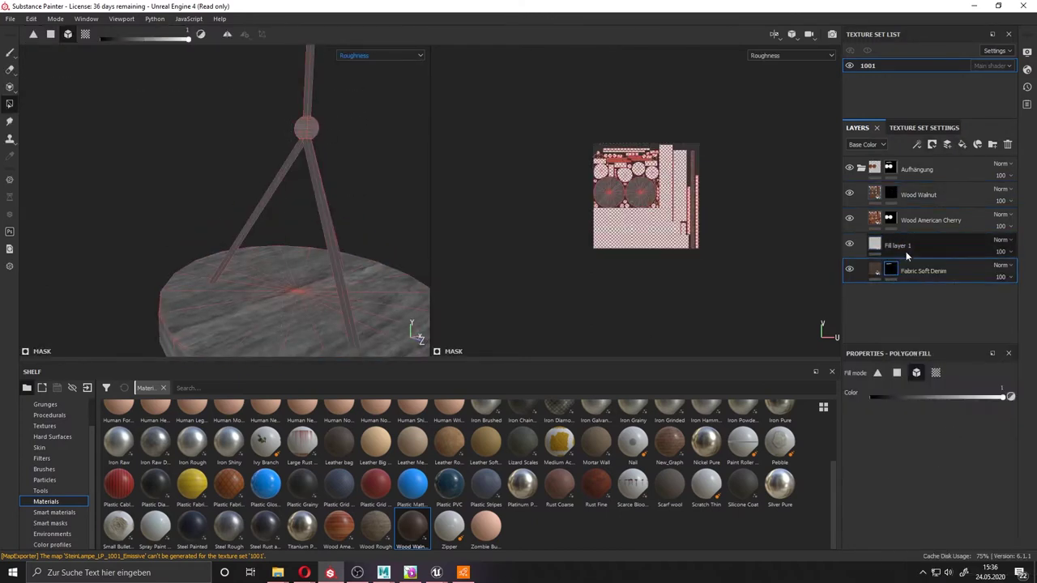
pyautogui.click(906, 255)
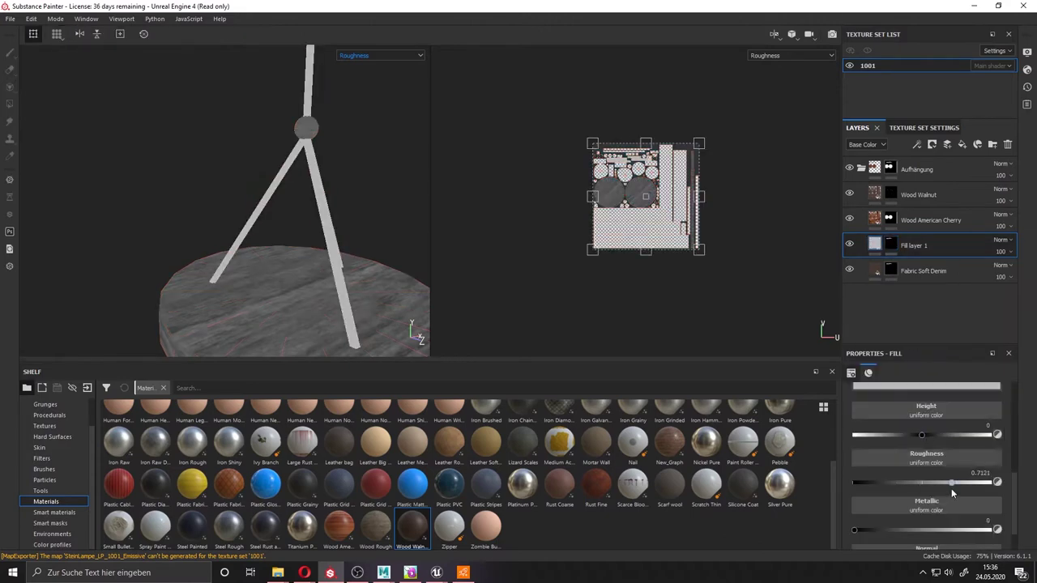
pyautogui.press('m')
pyautogui.scroll(5, 925, 453)
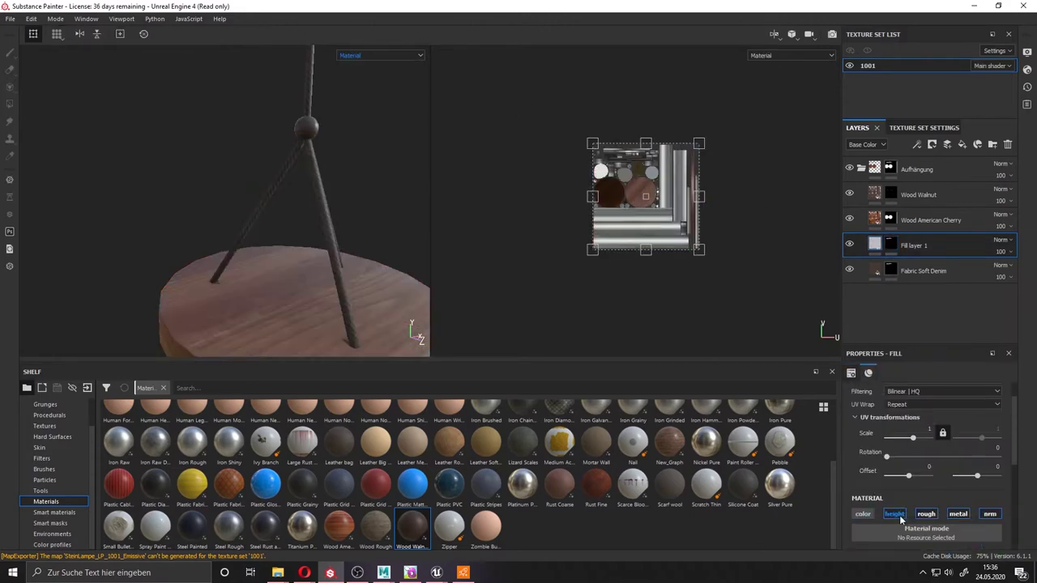
pyautogui.keyDown('alt'); pyautogui.moveTo(267, 243); pyautogui.dragTo(389, 247); pyautogui.keyUp('alt')
# Create a black-masked Schläger copy 1 folder and move Fill layer 1 higher
pyautogui.click(993, 144)
pyautogui.write('Schläger')
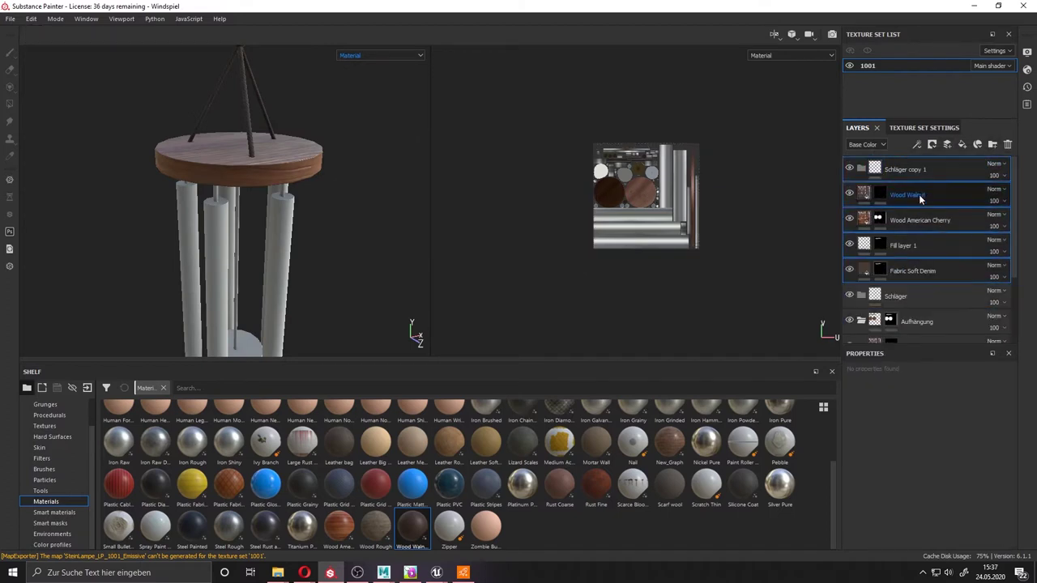
pyautogui.rightClick(902, 204)
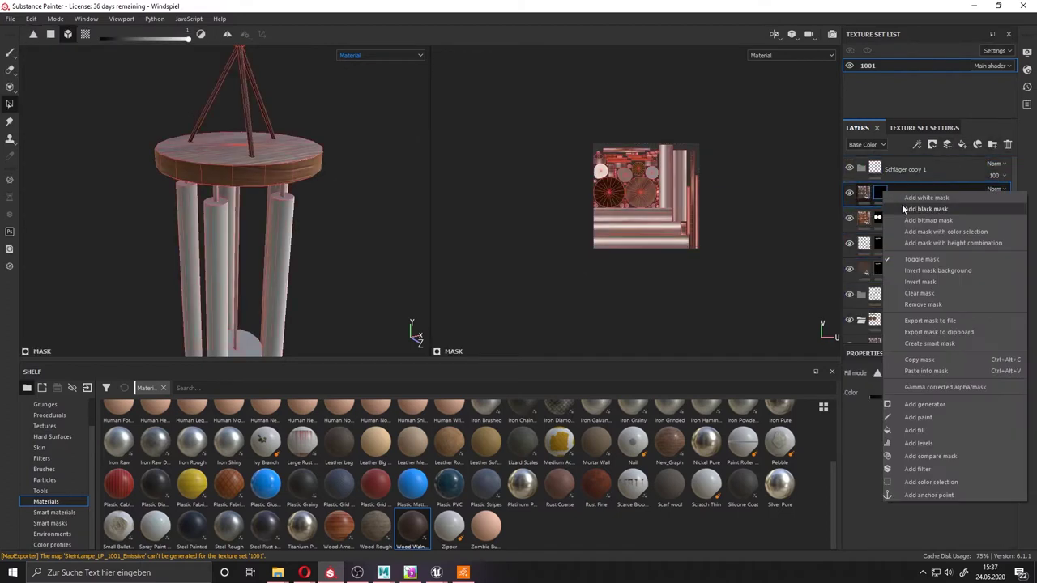
pyautogui.rightClick(904, 244)
pyautogui.press('Escape')
pyautogui.click(882, 169)
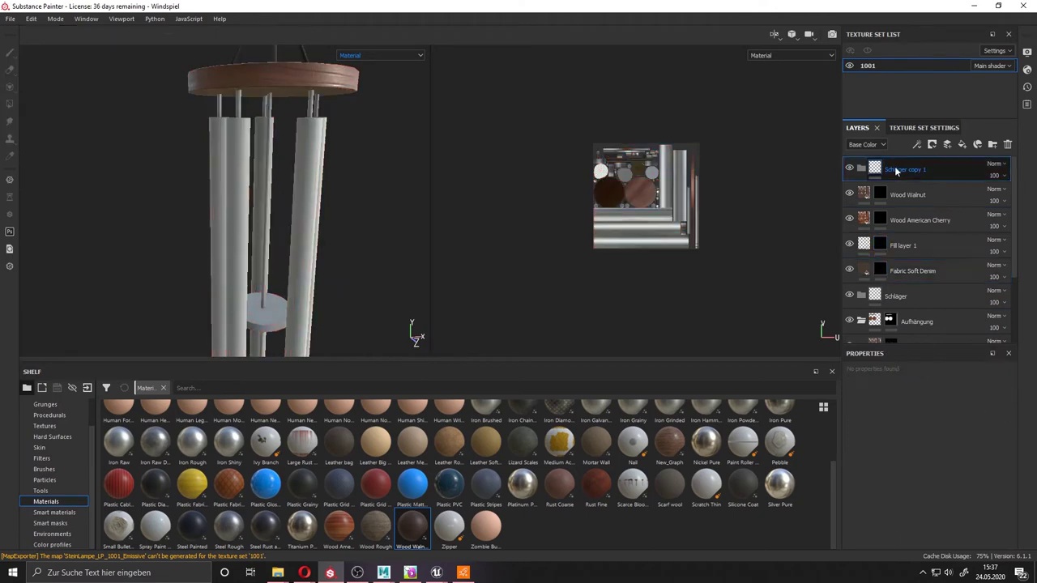
pyautogui.rightClick(895, 171)
pyautogui.click(930, 17)
pyautogui.rightClick(901, 171)
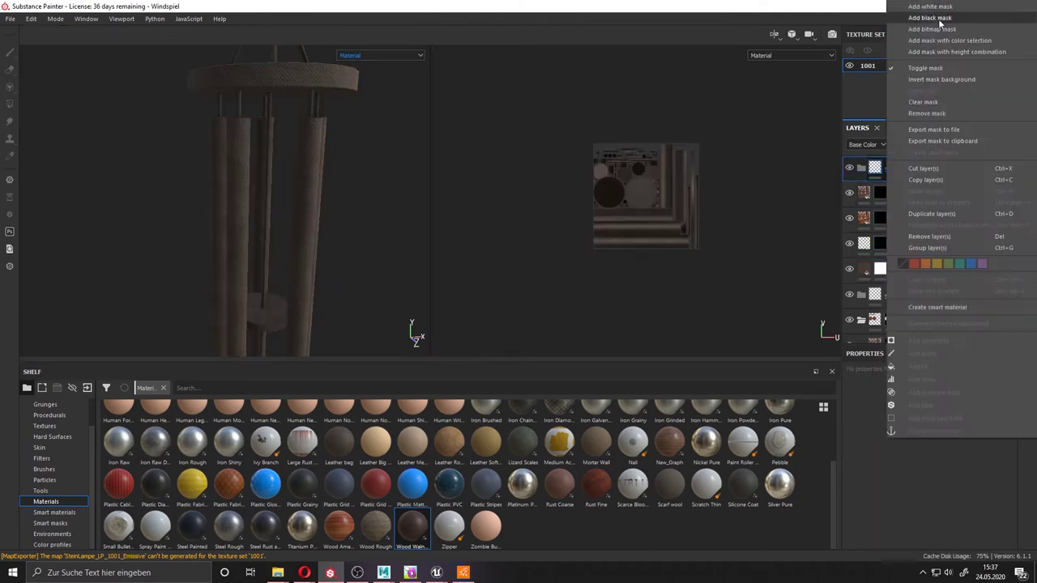
pyautogui.press('Escape')
pyautogui.rightClick(909, 197)
pyautogui.moveTo(903, 245); pyautogui.dragTo(915, 231)
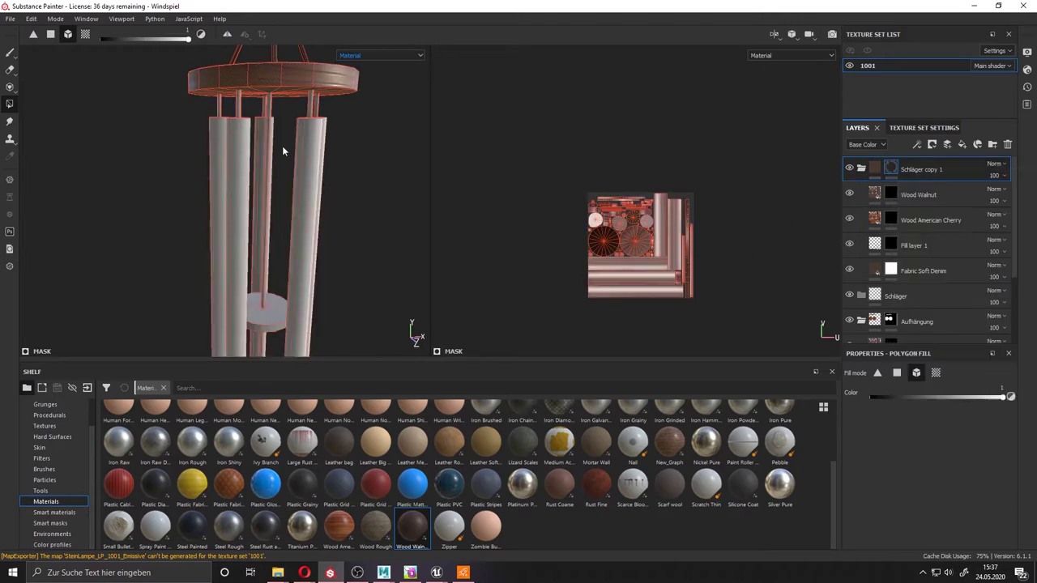
# Add a black mask to Fill layer 1
pyautogui.moveTo(255, 219)
pyautogui.keyDown('alt'); pyautogui.mouseDown()
pyautogui.moveTo(256, 246)
pyautogui.moveTo(243, 210)
pyautogui.mouseUp(); pyautogui.keyUp('alt')
pyautogui.click(867, 274)
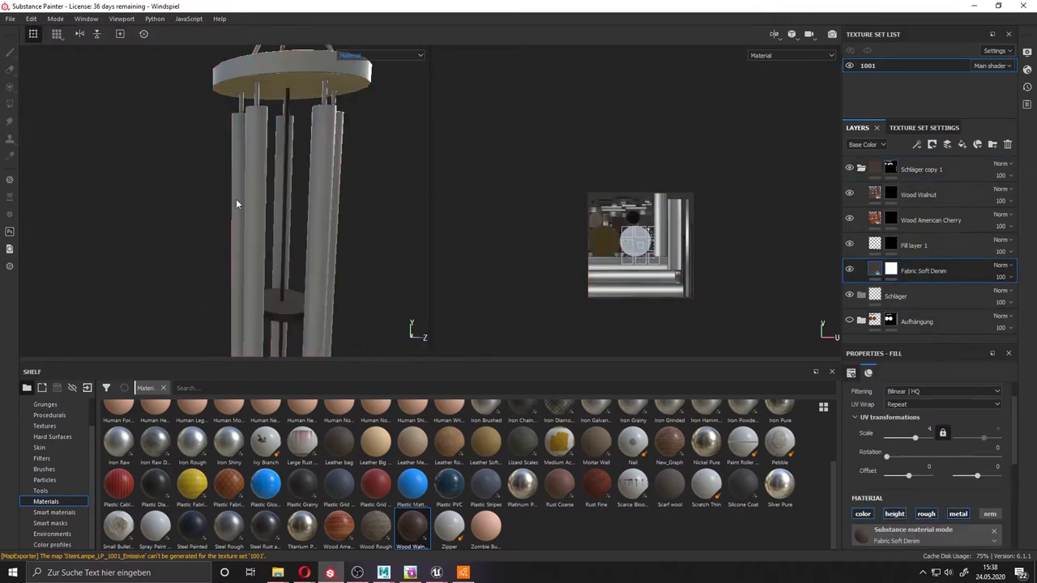
pyautogui.moveTo(342, 150)
pyautogui.keyDown('alt'); pyautogui.mouseDown()
pyautogui.moveTo(278, 251)
pyautogui.moveTo(286, 192)
pyautogui.moveTo(282, 264)
pyautogui.moveTo(265, 272)
pyautogui.mouseUp(); pyautogui.keyUp('alt')
pyautogui.rightClick(915, 245)
pyautogui.click(934, 350)
pyautogui.rightClick(891, 242)
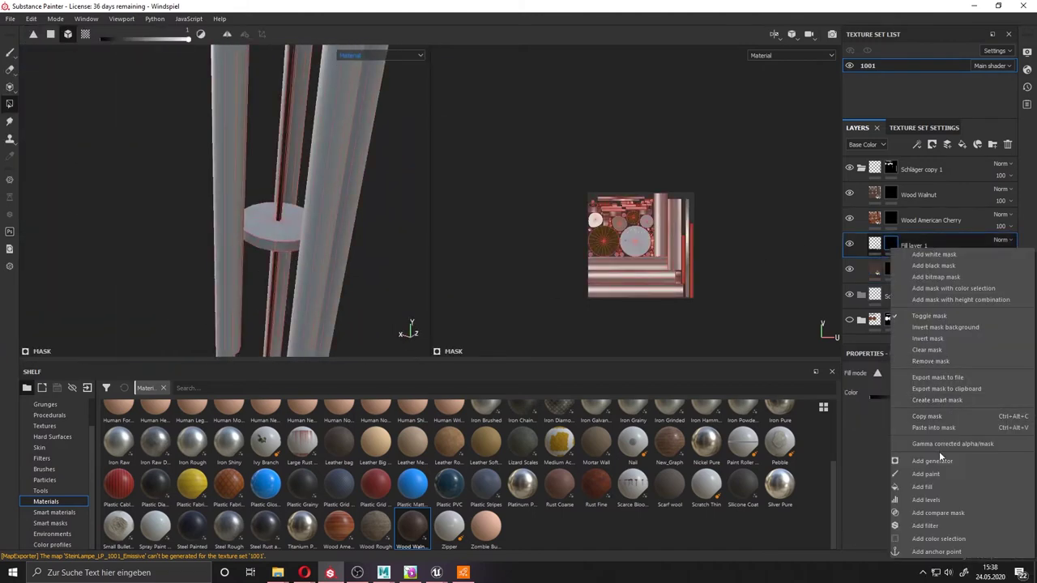
pyautogui.click(939, 451)
pyautogui.moveTo(306, 249)
pyautogui.keyDown('alt'); pyautogui.mouseDown()
pyautogui.moveTo(541, 262)
pyautogui.moveTo(246, 143)
pyautogui.mouseUp(); pyautogui.keyUp('alt')
pyautogui.click(875, 219)
pyautogui.moveTo(61, 209)
pyautogui.keyDown('alt'); pyautogui.mouseDown()
pyautogui.moveTo(276, 76)
pyautogui.moveTo(279, 117)
pyautogui.mouseUp(); pyautogui.keyUp('alt')
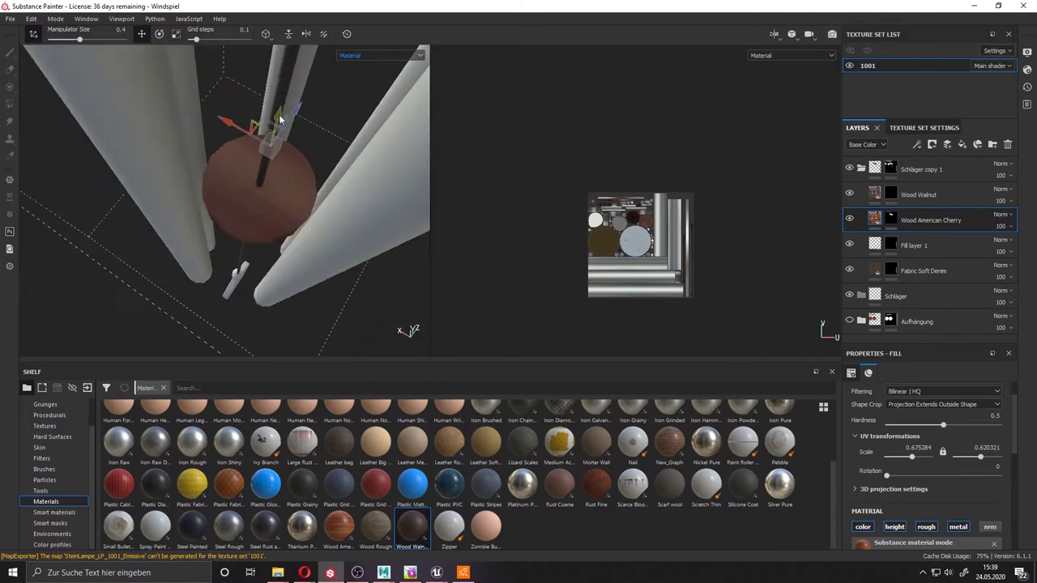
pyautogui.moveTo(152, 309)
pyautogui.keyDown('alt'); pyautogui.mouseDown()
pyautogui.moveTo(102, 215)
pyautogui.moveTo(293, 149)
pyautogui.moveTo(279, 138)
pyautogui.moveTo(225, 248)
pyautogui.mouseUp(); pyautogui.keyUp('alt')
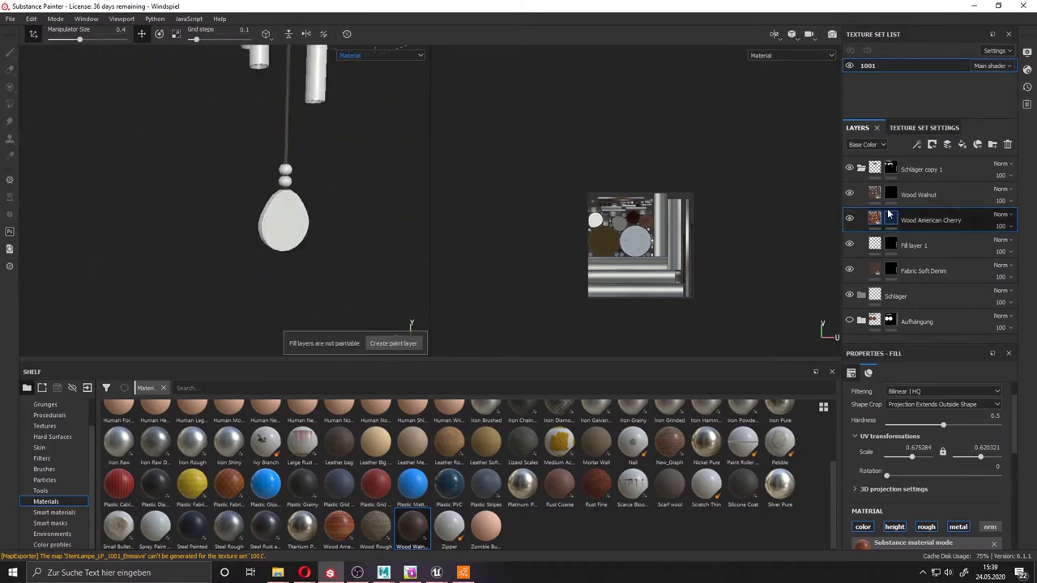
# Duplicate Wood American Cherry onto the pendant via polygon fill, rotate it 90, and add a paint layer
pyautogui.rightClick(890, 216)
pyautogui.click(915, 368)
pyautogui.press('4')
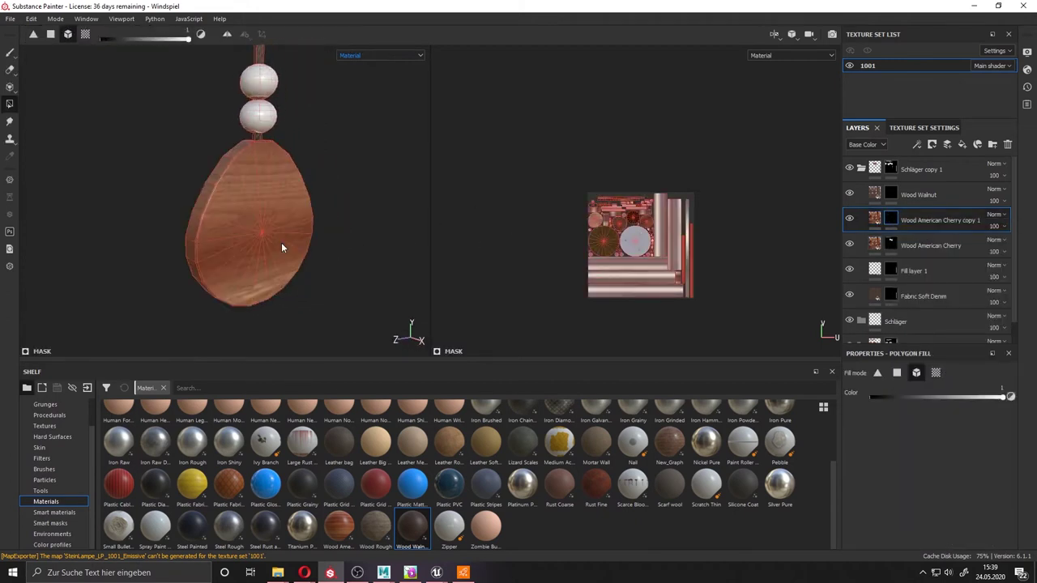
pyautogui.click(874, 217)
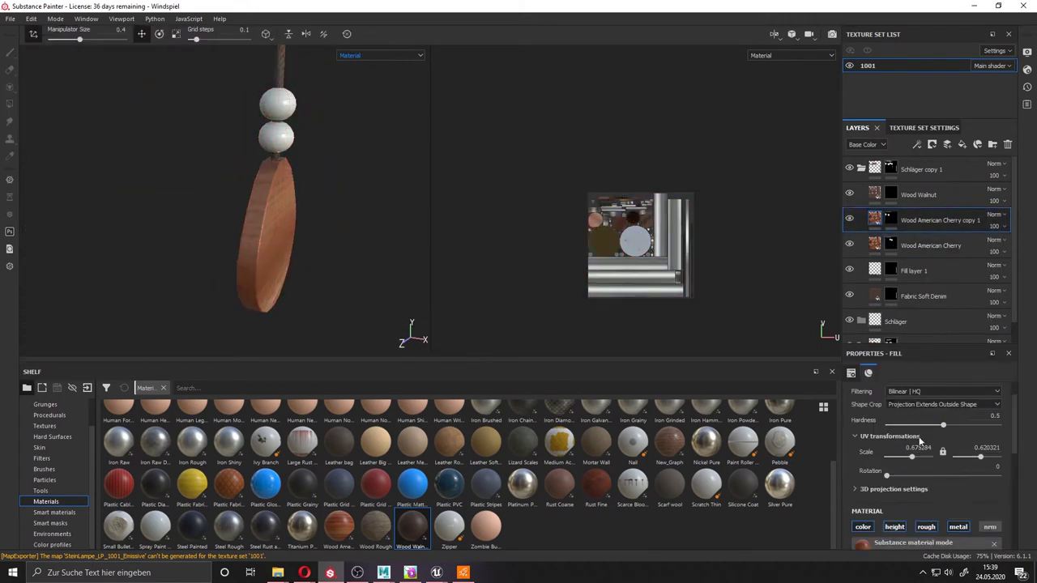
pyautogui.click(996, 499)
pyautogui.write('90')
pyautogui.keyDown('alt'); pyautogui.moveTo(369, 287); pyautogui.dragTo(335, 271); pyautogui.keyUp('alt')
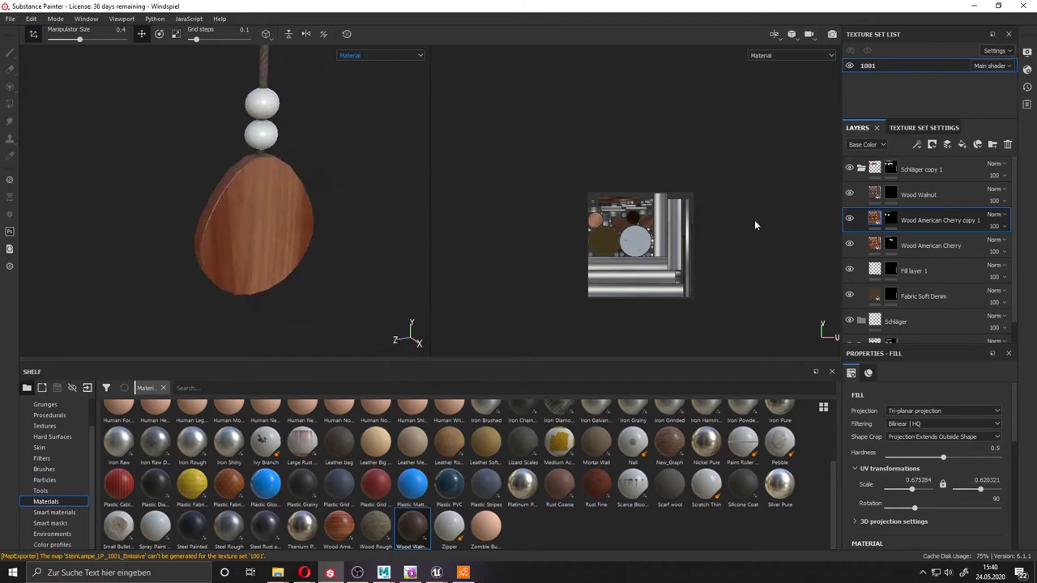
pyautogui.click(948, 144)
# Set the paint brush to size 12 with height -1 for painting the pendant
pyautogui.rightClick(308, 273)
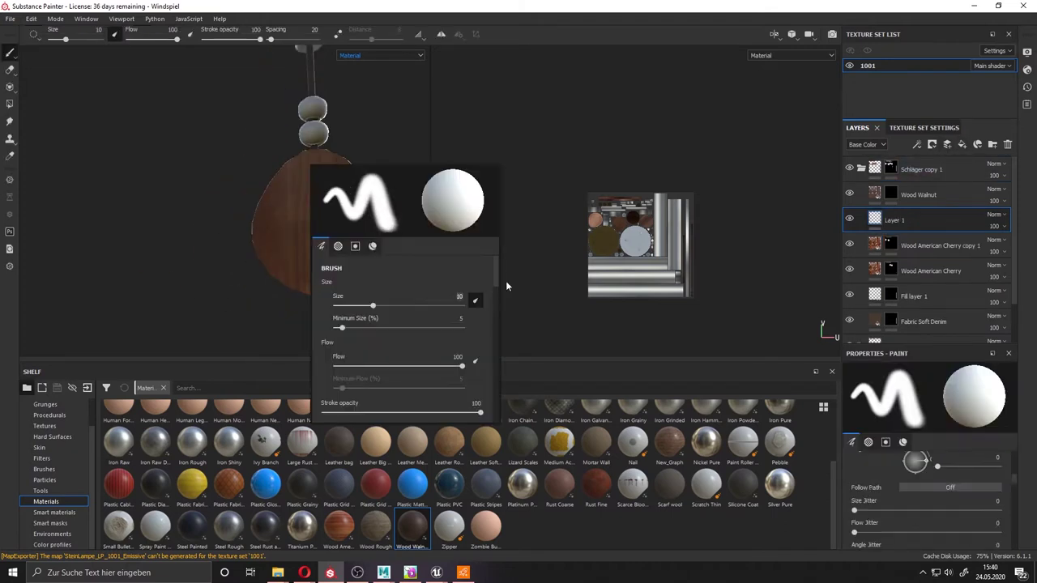
pyautogui.rightClick(288, 239)
pyautogui.press('1')
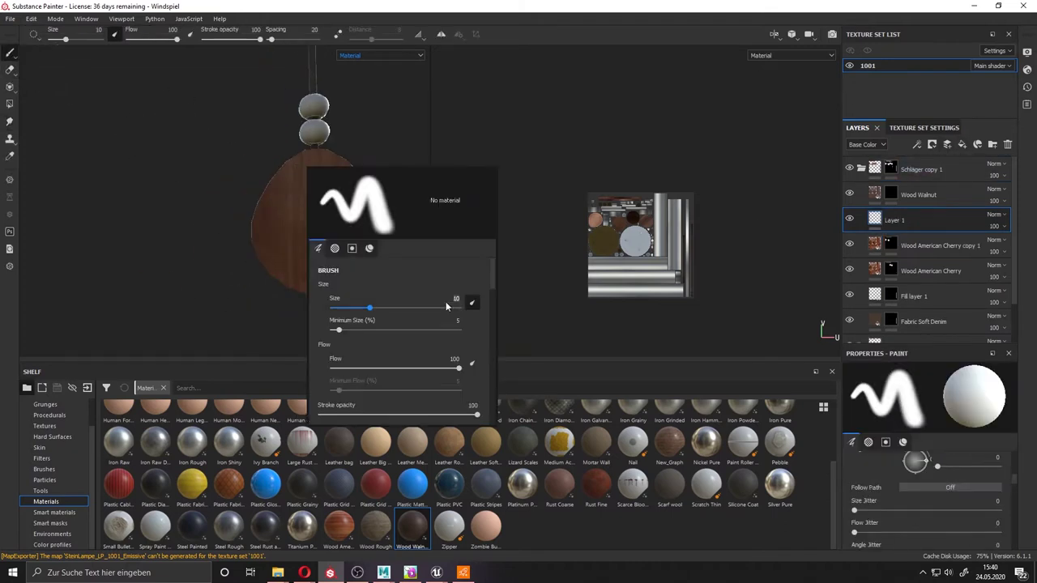
pyautogui.click(424, 296)
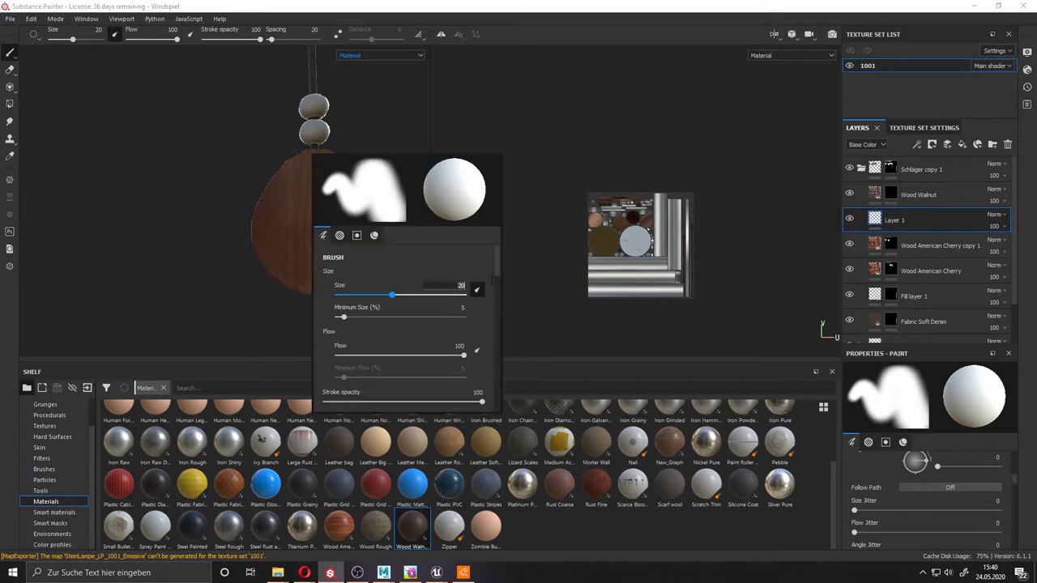
pyautogui.rightClick(317, 227)
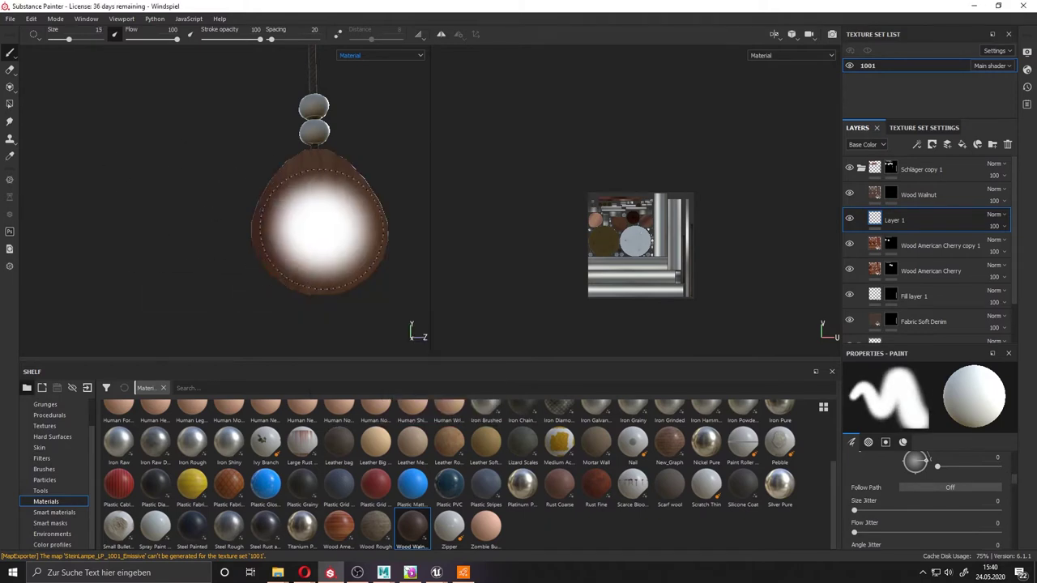
pyautogui.scroll(3, 883, 512)
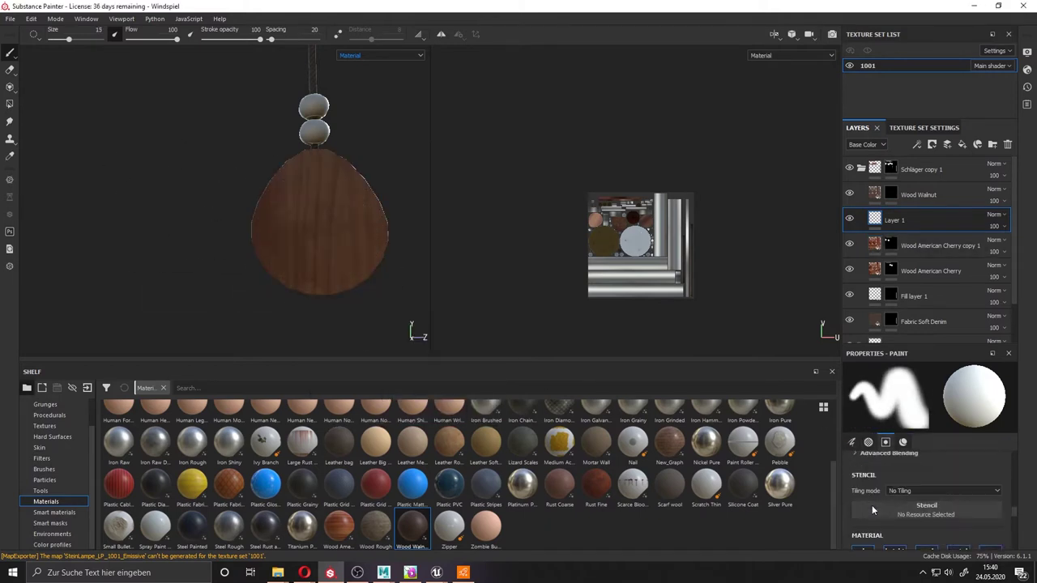
pyautogui.click(987, 520)
pyautogui.moveTo(423, 273)
pyautogui.keyDown('alt'); pyautogui.mouseDown()
pyautogui.moveTo(253, 229)
pyautogui.moveTo(301, 259)
pyautogui.mouseUp(); pyautogui.keyUp('alt')
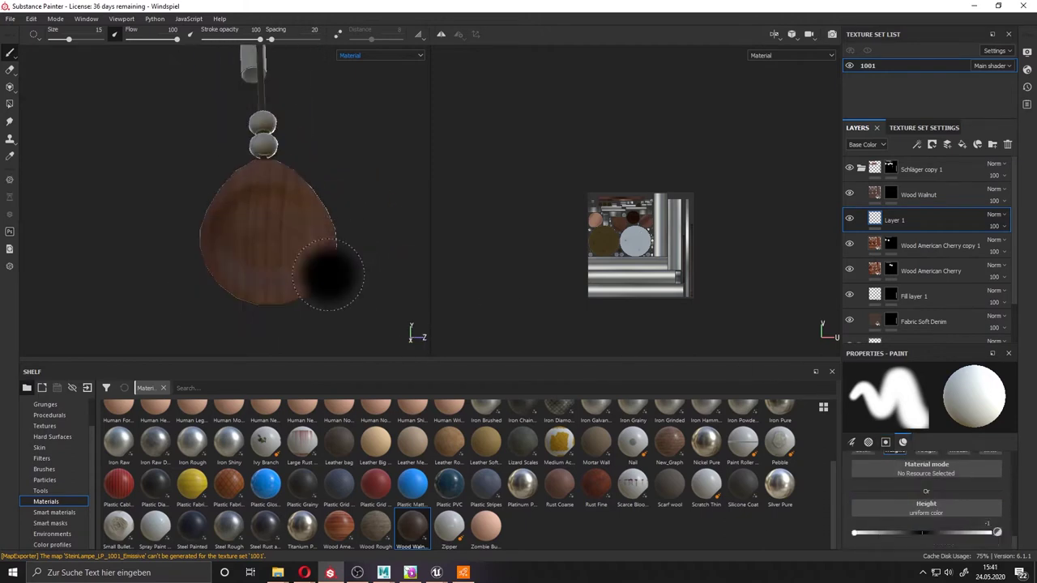
pyautogui.rightClick(328, 276)
pyautogui.rightClick(258, 260)
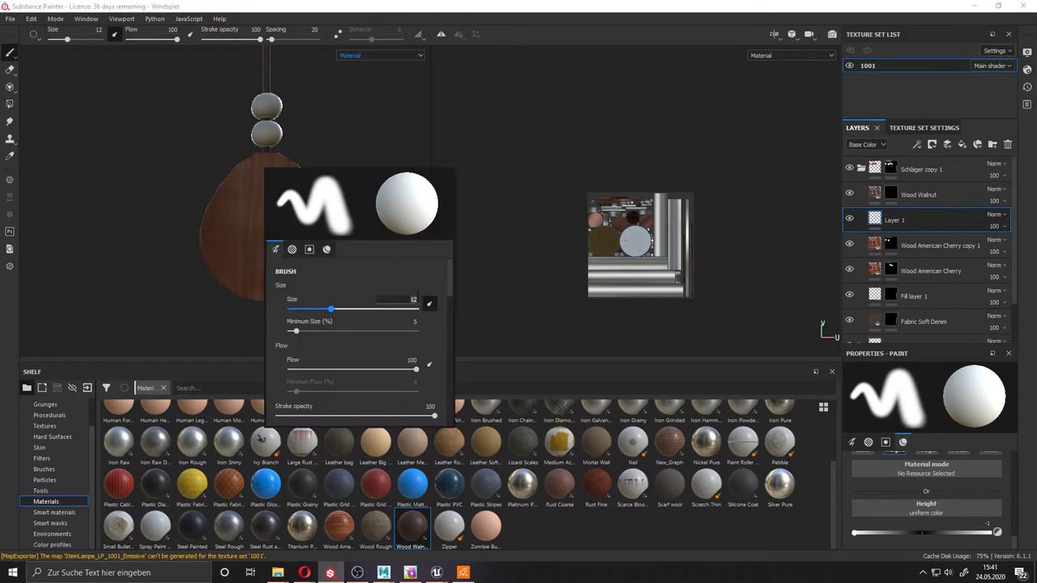
pyautogui.click(324, 309)
pyautogui.moveTo(175, 216)
pyautogui.keyDown('alt'); pyautogui.mouseDown()
pyautogui.moveTo(208, 240)
pyautogui.moveTo(316, 231)
pyautogui.mouseUp(); pyautogui.keyUp('alt')
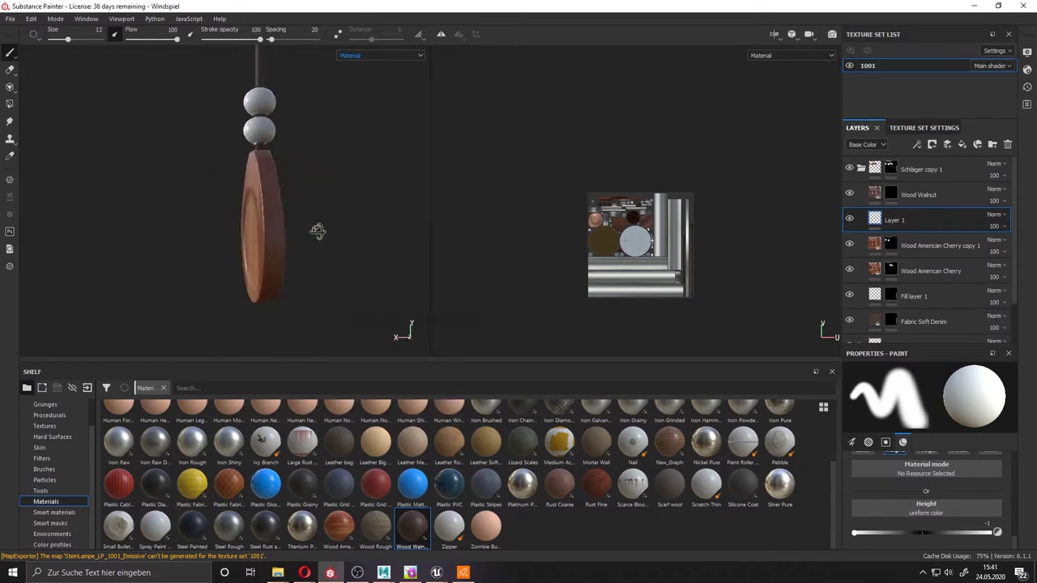
pyautogui.click(889, 197)
# Inspect the top disc, frame the whole wind chime, and collapse the Schläger copy 1 folder
pyautogui.rightClick(889, 197)
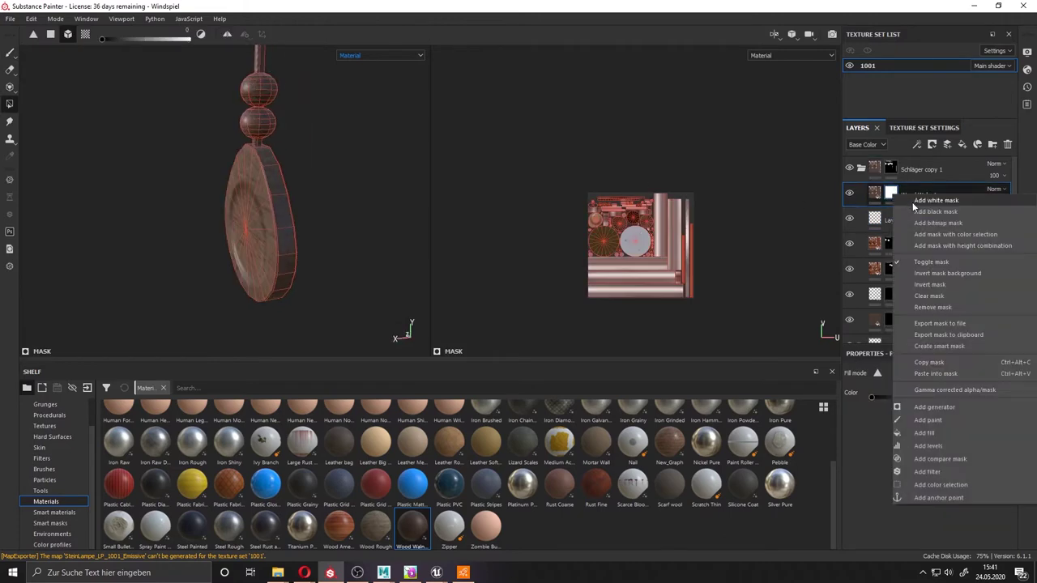
pyautogui.keyDown('alt'); pyautogui.moveTo(338, 340); pyautogui.dragTo(405, 342); pyautogui.keyUp('alt')
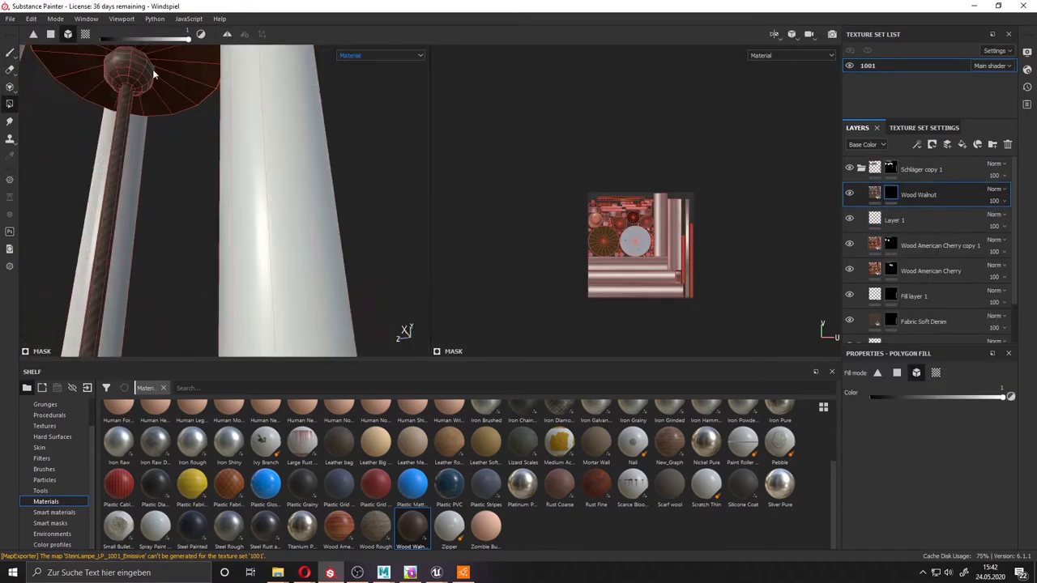
pyautogui.click(894, 220)
pyautogui.moveTo(162, 202)
pyautogui.keyDown('alt'); pyautogui.mouseDown()
pyautogui.moveTo(111, 222)
pyautogui.moveTo(243, 219)
pyautogui.mouseUp(); pyautogui.keyUp('alt')
pyautogui.scroll(6, 674, 194)
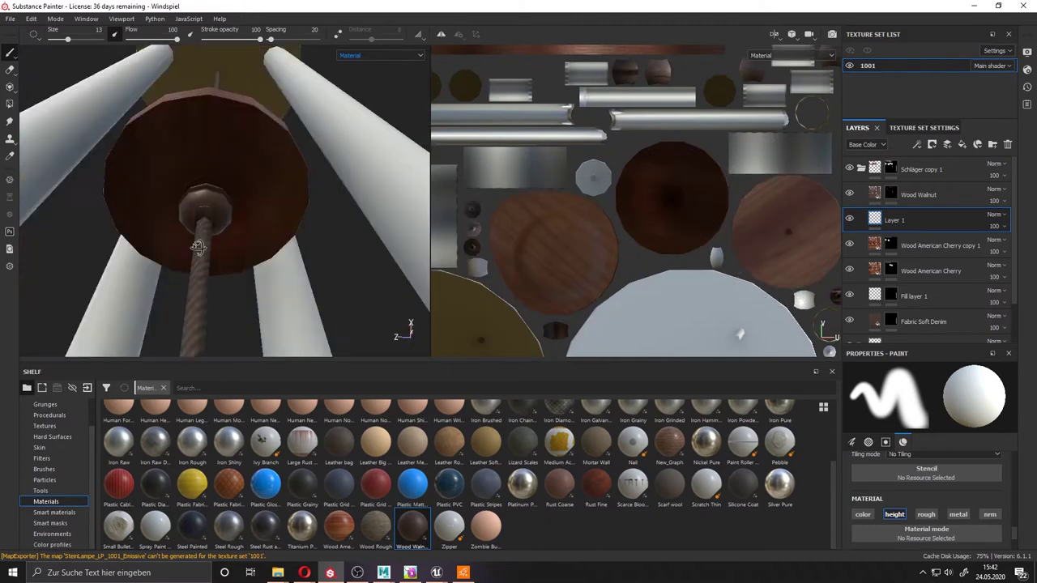
pyautogui.keyDown('alt'); pyautogui.moveTo(242, 218); pyautogui.dragTo(243, 162); pyautogui.keyUp('alt')
pyautogui.moveTo(212, 203)
pyautogui.keyDown('alt'); pyautogui.mouseDown()
pyautogui.moveTo(213, 162)
pyautogui.moveTo(234, 177)
pyautogui.mouseUp(); pyautogui.keyUp('alt')
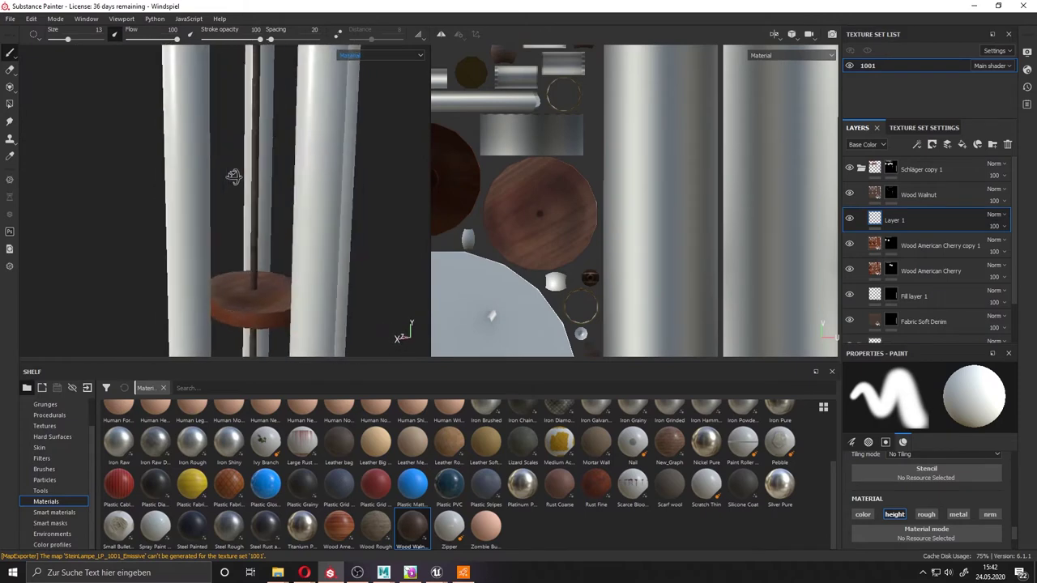
pyautogui.press('f')
pyautogui.press('f')
pyautogui.keyDown('alt'); pyautogui.moveTo(324, 177); pyautogui.dragTo(267, 48); pyautogui.keyUp('alt')
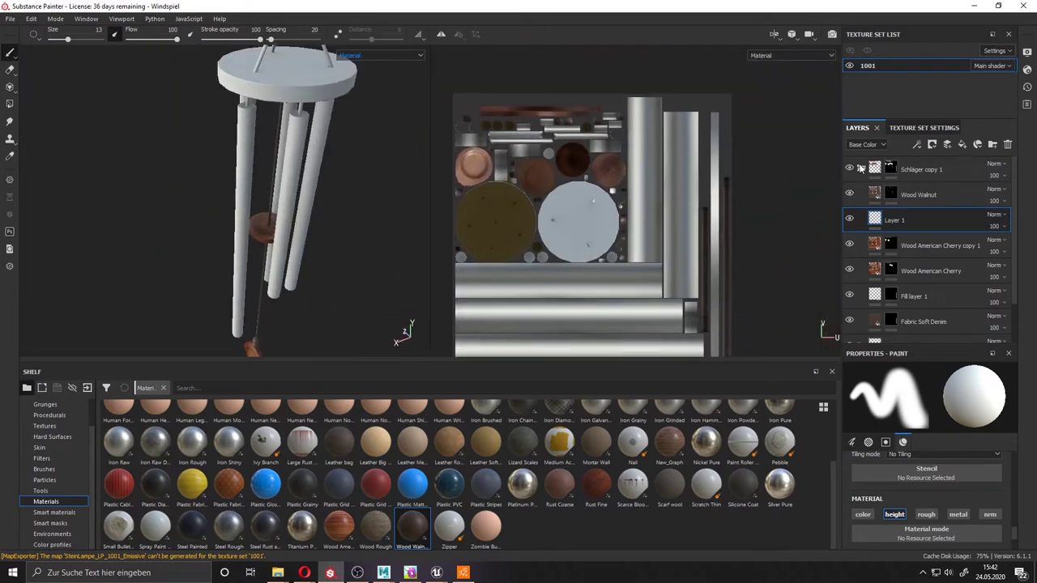
pyautogui.click(859, 194)
# Collapse the Schläger group and select the Fabric Soft Denim copy 1 mask
pyautogui.click(878, 200)
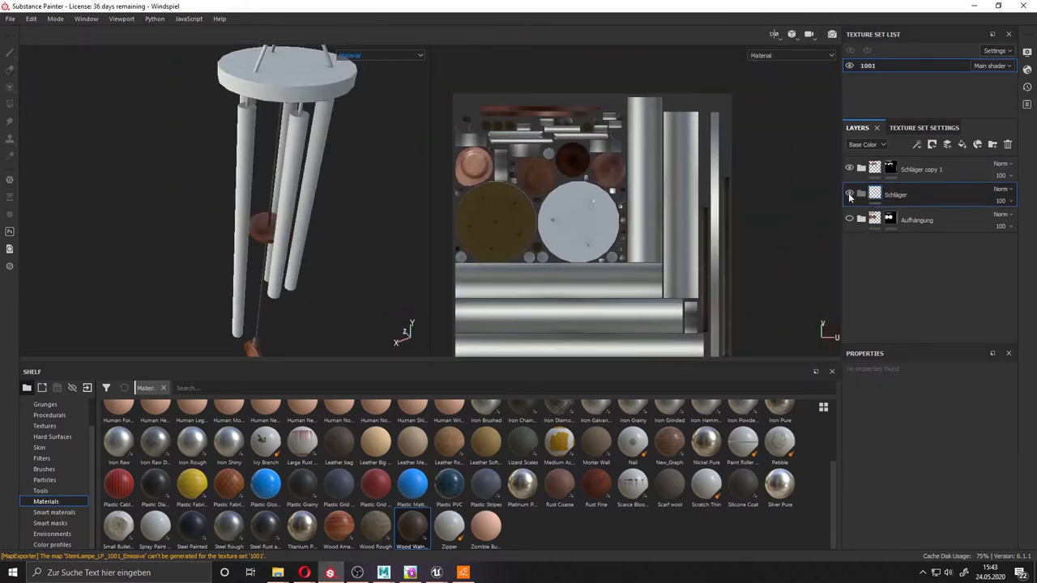
pyautogui.click(861, 193)
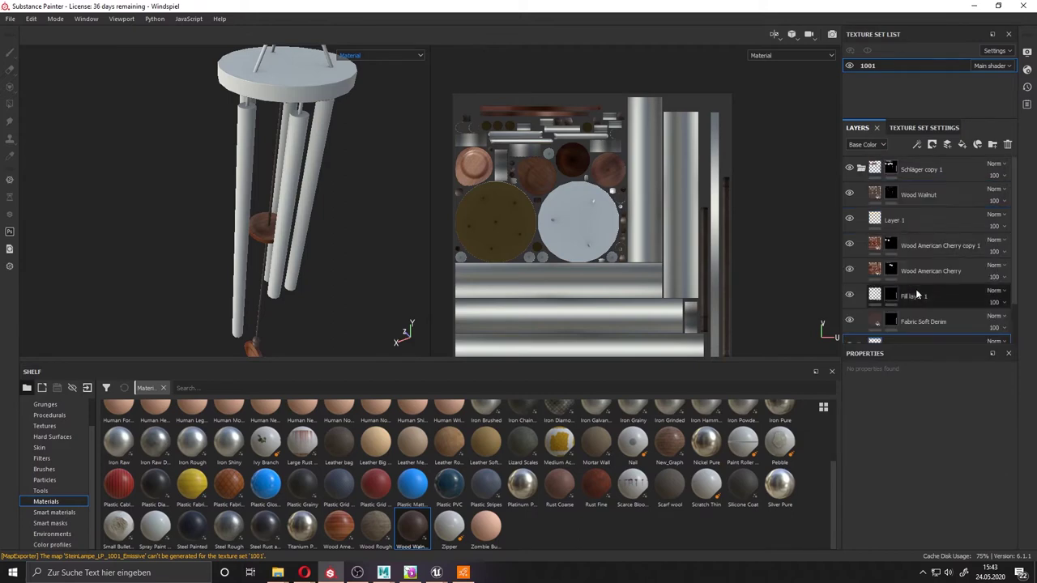
pyautogui.moveTo(916, 279); pyautogui.dragTo(903, 198)
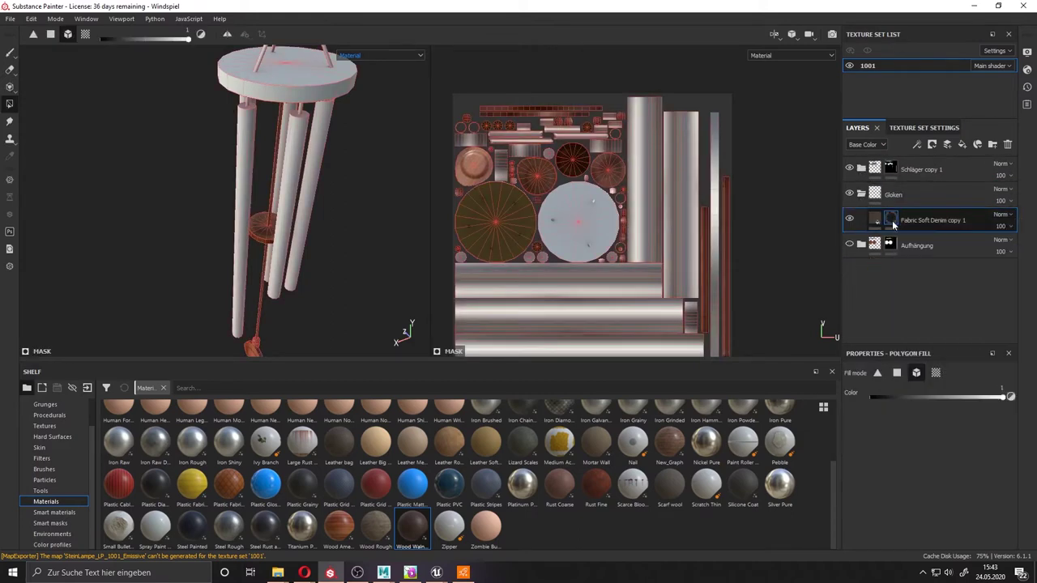
pyautogui.moveTo(307, 210)
pyautogui.keyDown('alt'); pyautogui.mouseDown()
pyautogui.moveTo(275, 140)
pyautogui.moveTo(267, 154)
pyautogui.mouseUp(); pyautogui.keyUp('alt')
pyautogui.scroll(3, 405, 486)
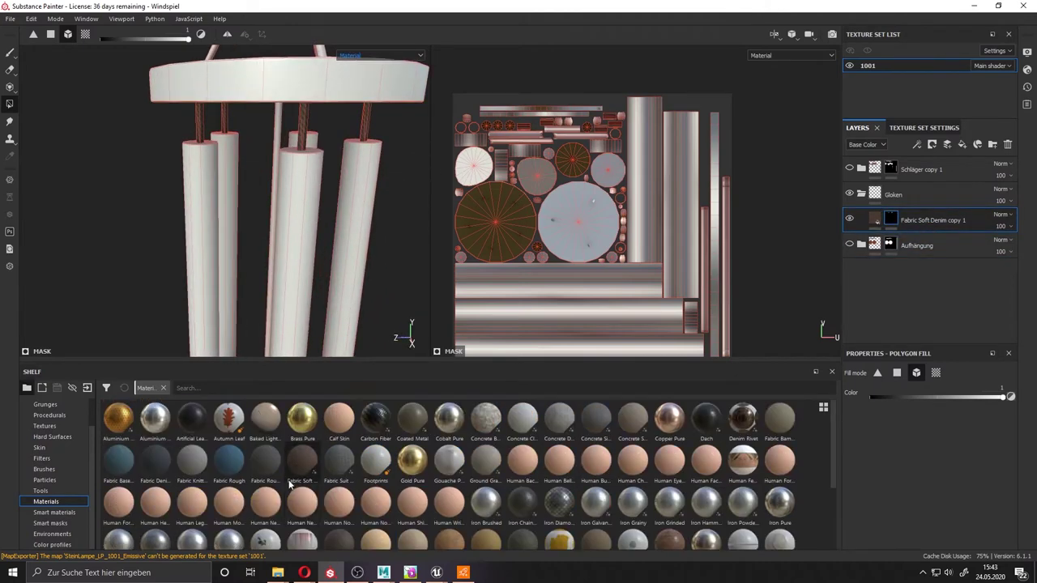
# Add a Copper Pure fill tinted darker brass, then a new fill layer above it
pyautogui.moveTo(669, 417); pyautogui.dragTo(931, 231)
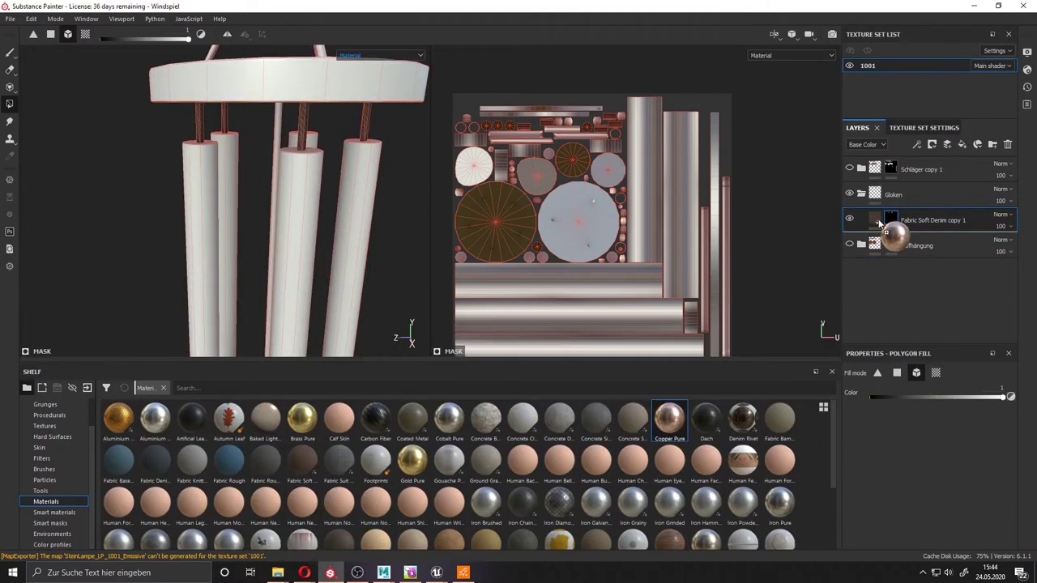
pyautogui.keyDown('alt'); pyautogui.moveTo(157, 238); pyautogui.dragTo(186, 243); pyautogui.keyUp('alt')
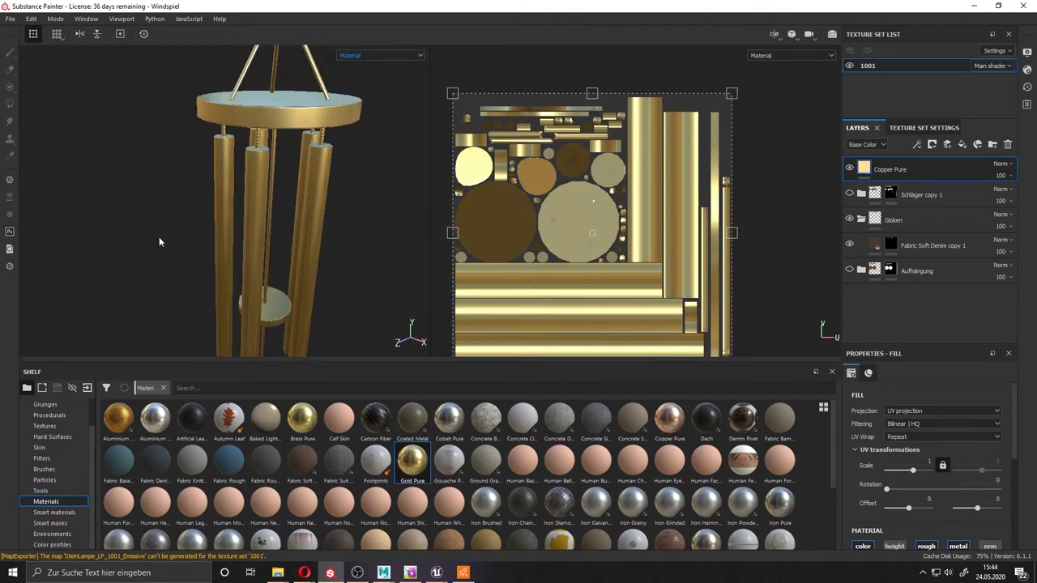
pyautogui.scroll(-3, 834, 482)
pyautogui.scroll(3, 834, 486)
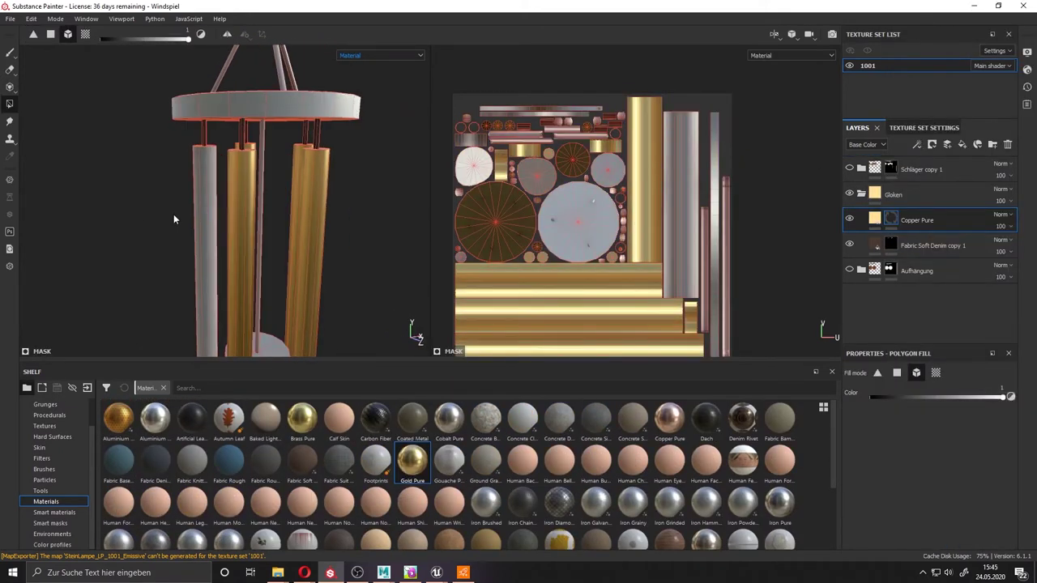
pyautogui.scroll(-2, 924, 454)
pyautogui.click(867, 436)
pyautogui.click(1025, 478)
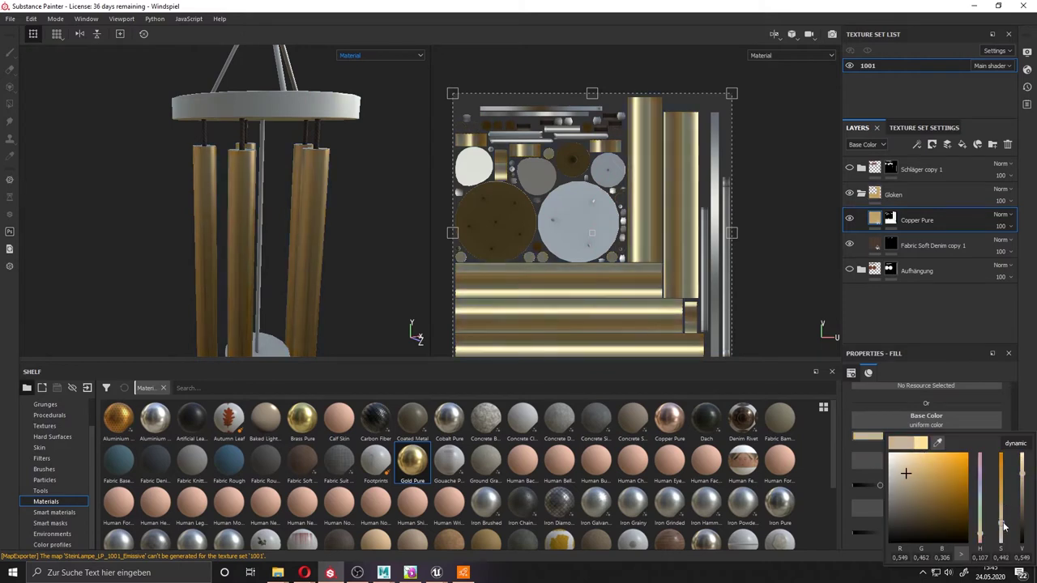
pyautogui.keyDown('alt'); pyautogui.moveTo(267, 170); pyautogui.dragTo(293, 188); pyautogui.keyUp('alt')
pyautogui.moveTo(275, 185)
pyautogui.keyDown('alt'); pyautogui.mouseDown()
pyautogui.moveTo(423, 269)
pyautogui.moveTo(311, 129)
pyautogui.mouseUp(); pyautogui.keyUp('alt')
pyautogui.click(962, 144)
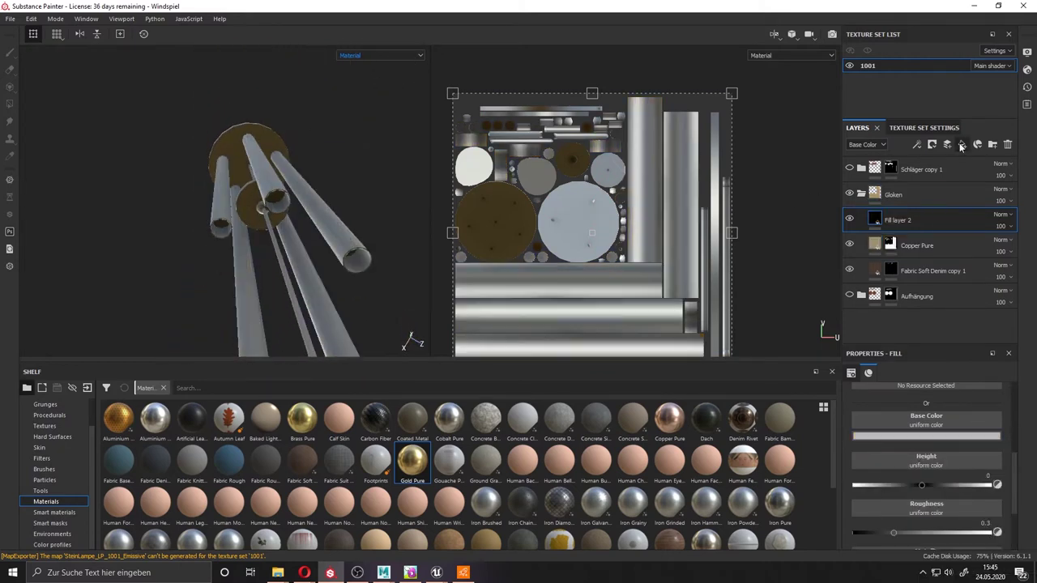
# Add a black mask to Fill layer 2
pyautogui.click(925, 388)
pyautogui.click(932, 437)
pyautogui.scroll(2, 912, 403)
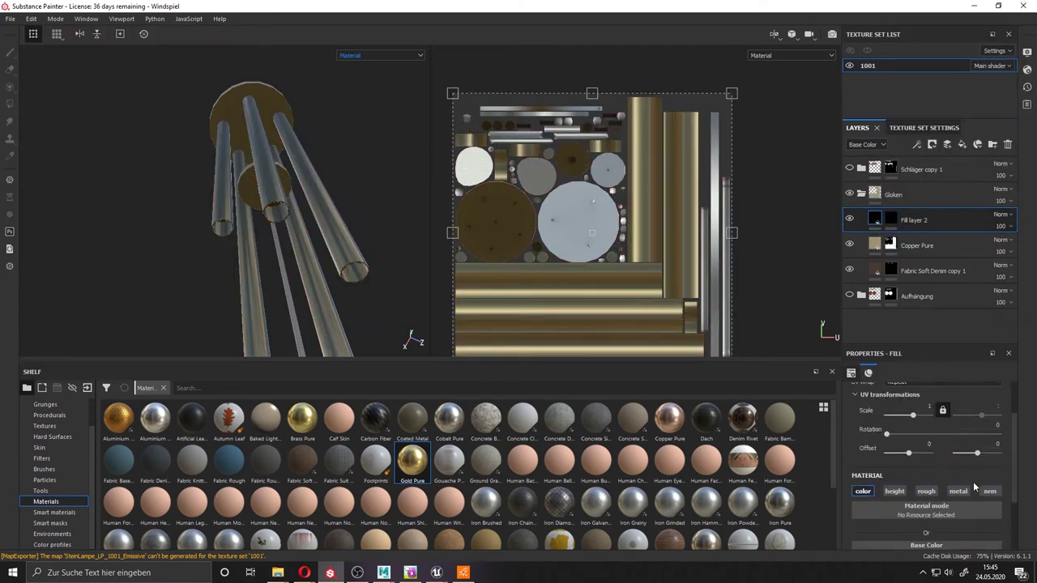
pyautogui.press('4')
# Switch the mask tool to Polygon Fill and orbit the model to see the tube ends
pyautogui.click(394, 343)
pyautogui.scroll(2, 567, 155)
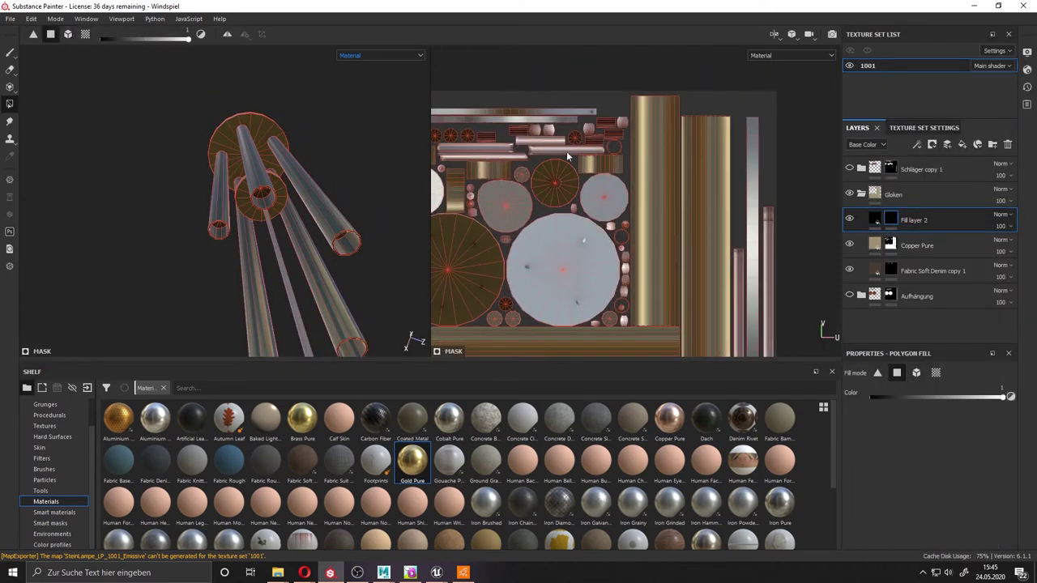
pyautogui.scroll(4, 567, 156)
pyautogui.scroll(-2, 704, 126)
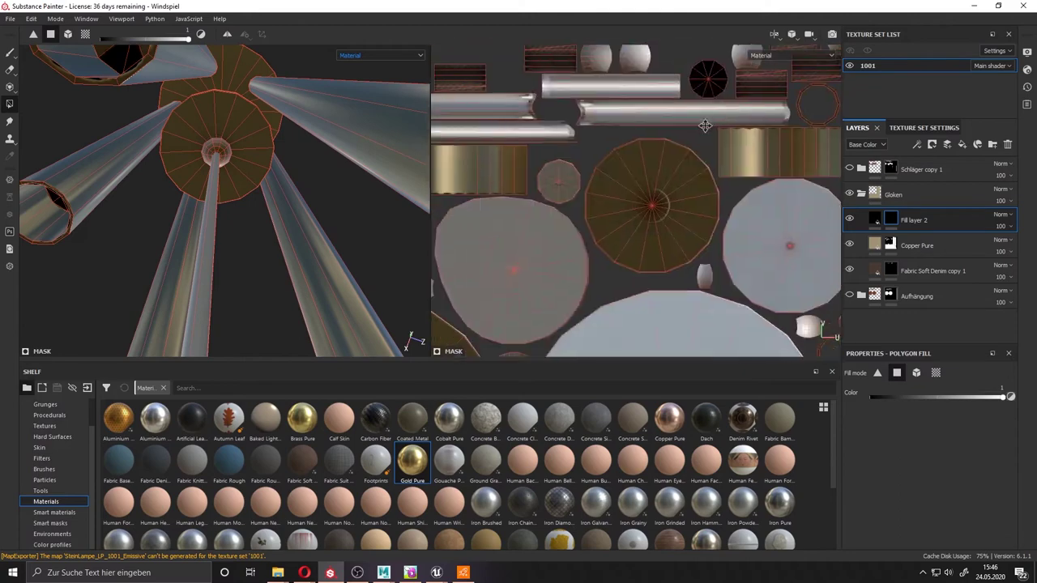
pyautogui.scroll(-2, 565, 193)
pyautogui.scroll(-2, 565, 193)
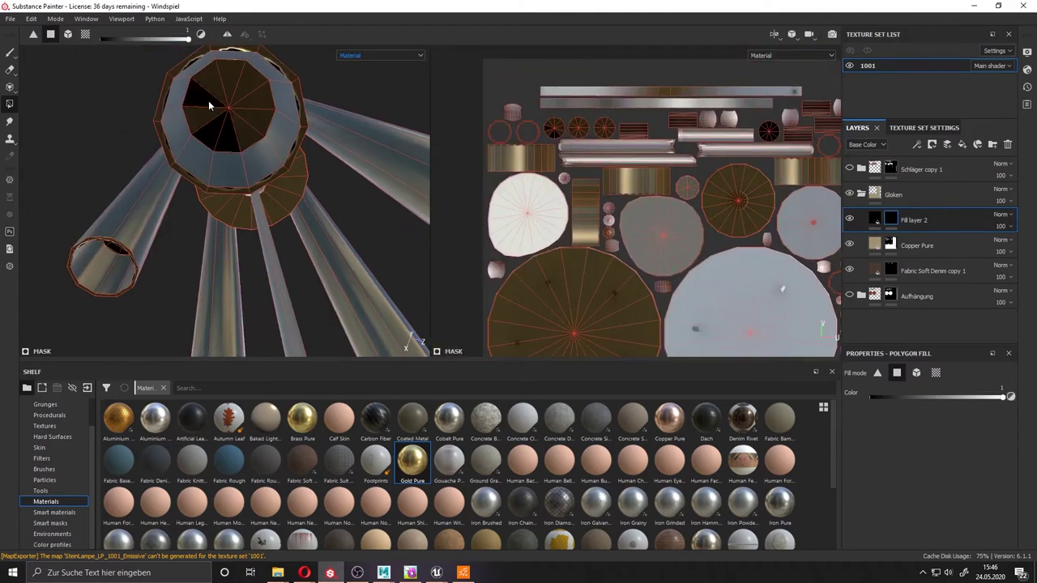
pyautogui.scroll(-2, 480, 104)
pyautogui.scroll(2, 480, 105)
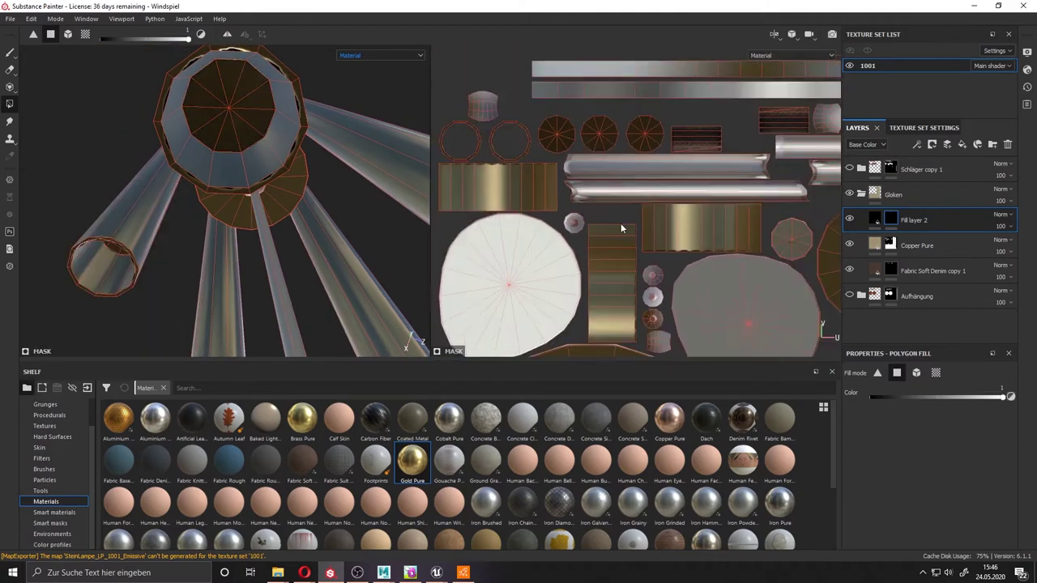
pyautogui.scroll(-3, 621, 223)
pyautogui.scroll(-2, 298, 161)
pyautogui.scroll(3, 698, 225)
pyautogui.scroll(2, 699, 225)
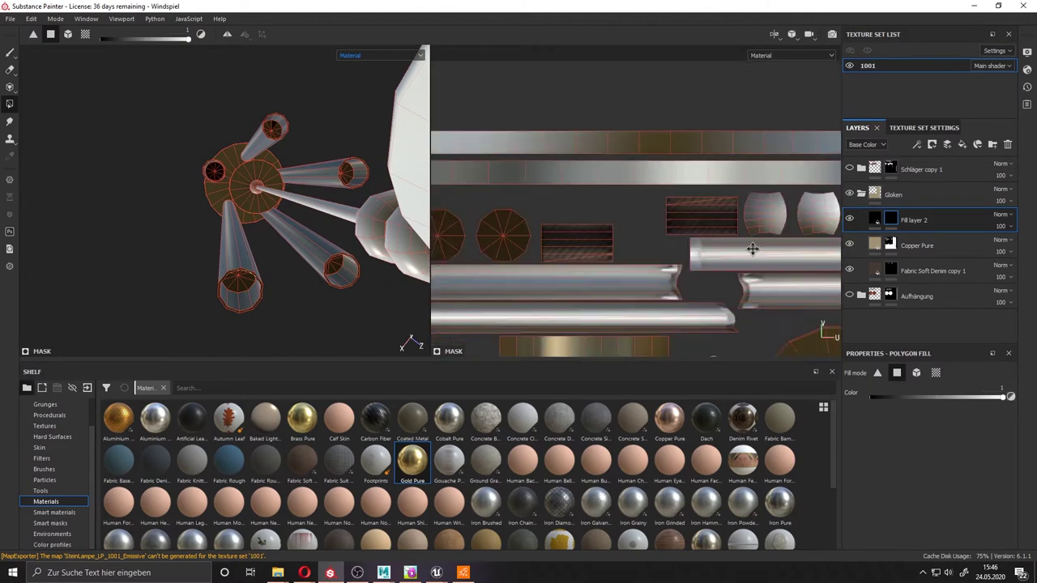
pyautogui.scroll(2, 698, 225)
pyautogui.keyDown('alt'); pyautogui.moveTo(166, 155); pyautogui.dragTo(165, 250); pyautogui.keyUp('alt')
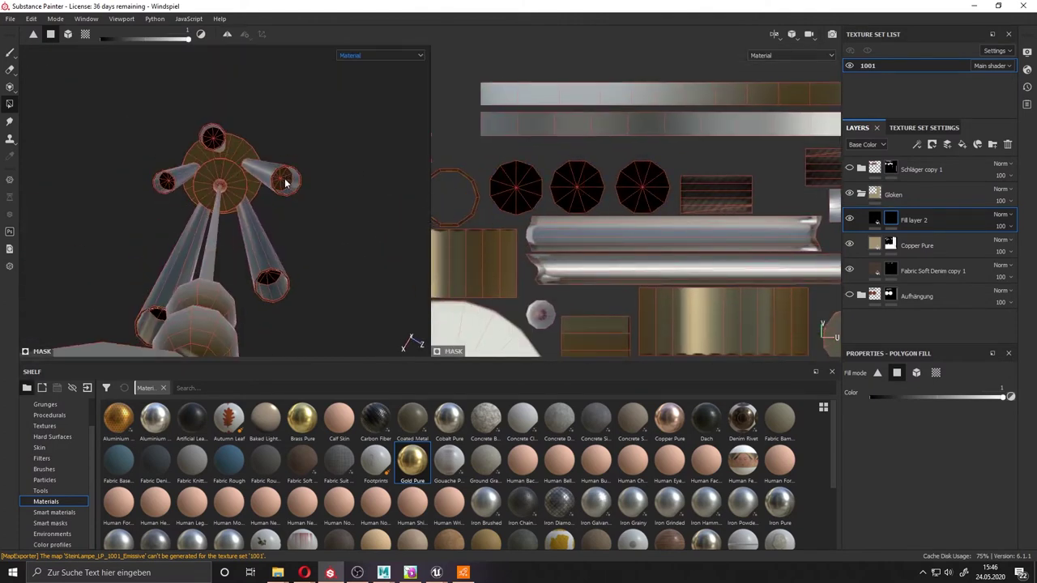
pyautogui.scroll(2, 629, 231)
pyautogui.scroll(2, 629, 231)
pyautogui.keyDown('alt'); pyautogui.moveTo(268, 186); pyautogui.dragTo(257, 135); pyautogui.keyUp('alt')
pyautogui.scroll(-3, 569, 168)
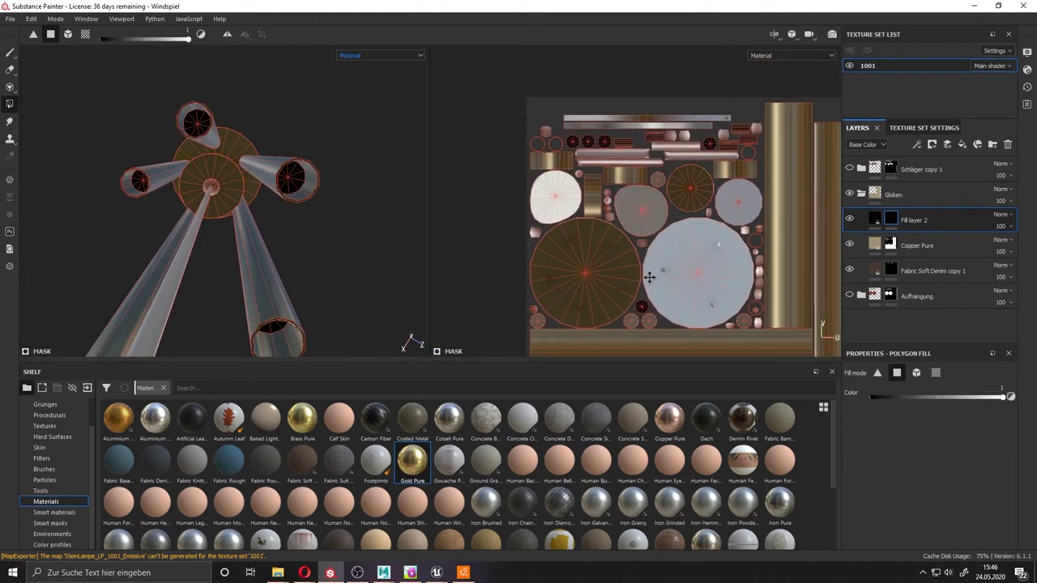
pyautogui.scroll(1, 570, 169)
# Paint a first brush stroke into the mask across a tube strip
pyautogui.click(10, 52)
pyautogui.moveTo(267, 185)
pyautogui.keyDown('alt'); pyautogui.mouseDown()
pyautogui.moveTo(320, 204)
pyautogui.moveTo(289, 220)
pyautogui.moveTo(306, 224)
pyautogui.mouseUp(); pyautogui.keyUp('alt')
pyautogui.scroll(-5, 923, 494)
pyautogui.moveTo(514, 153); pyautogui.dragTo(615, 166)
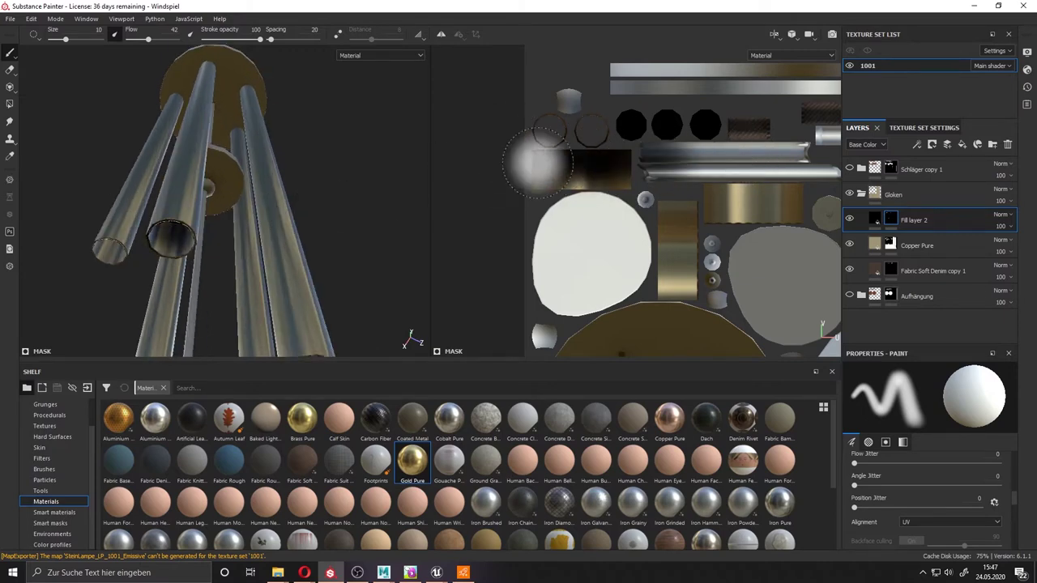
# Undo the stroke and polygon-fill the gold tube strip polygons in the mask
pyautogui.hotkey('ctrl', 'z')
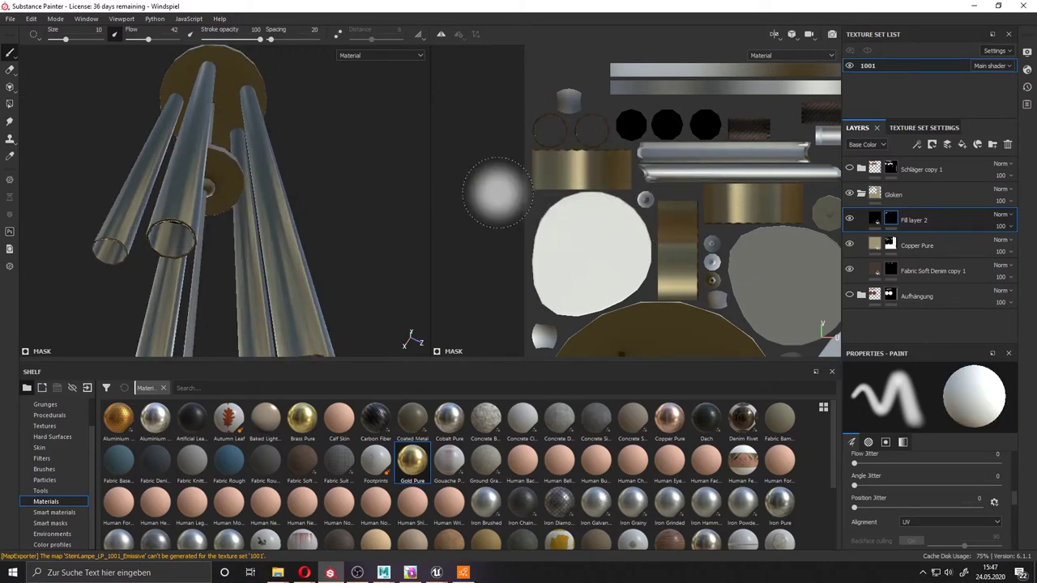
pyautogui.click(10, 104)
pyautogui.moveTo(541, 172); pyautogui.dragTo(680, 271)
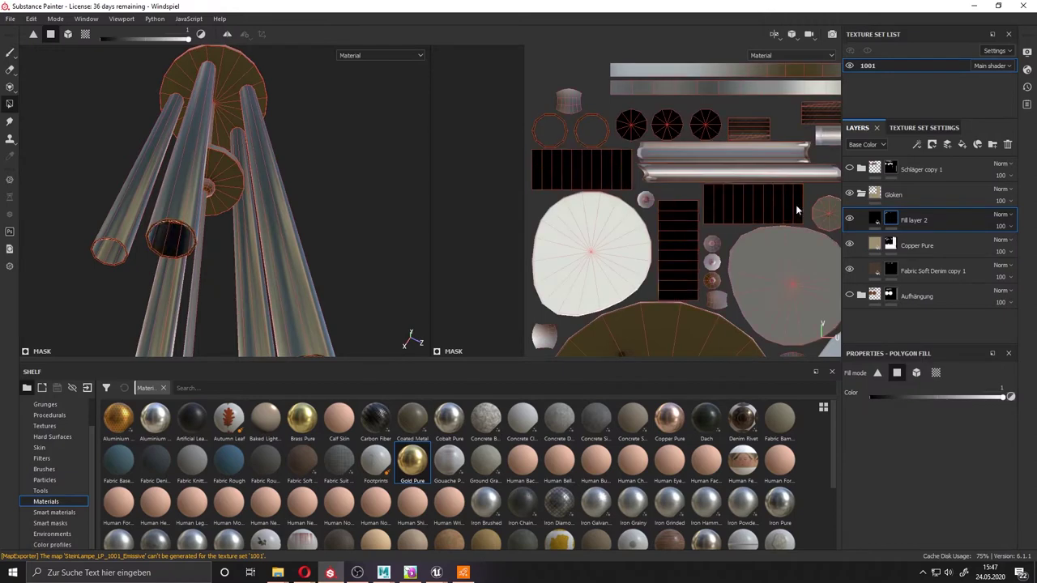
pyautogui.scroll(2, 778, 170)
pyautogui.scroll(2, 778, 170)
pyautogui.keyDown('alt'); pyautogui.moveTo(241, 170); pyautogui.dragTo(571, 230); pyautogui.keyUp('alt')
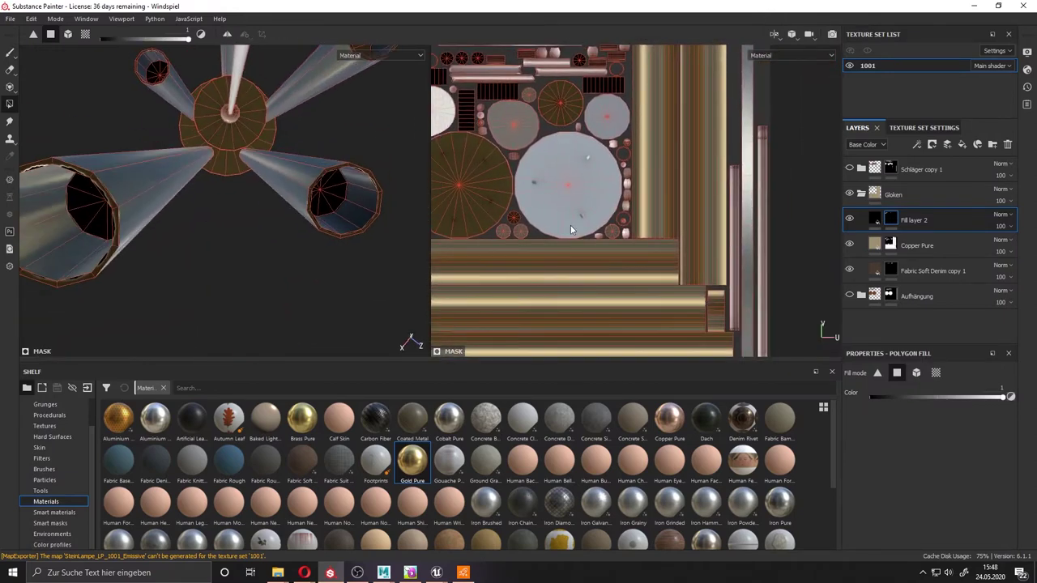
# Switch to the brush with flow about 19 and stroke opacity about 14
pyautogui.press('b')
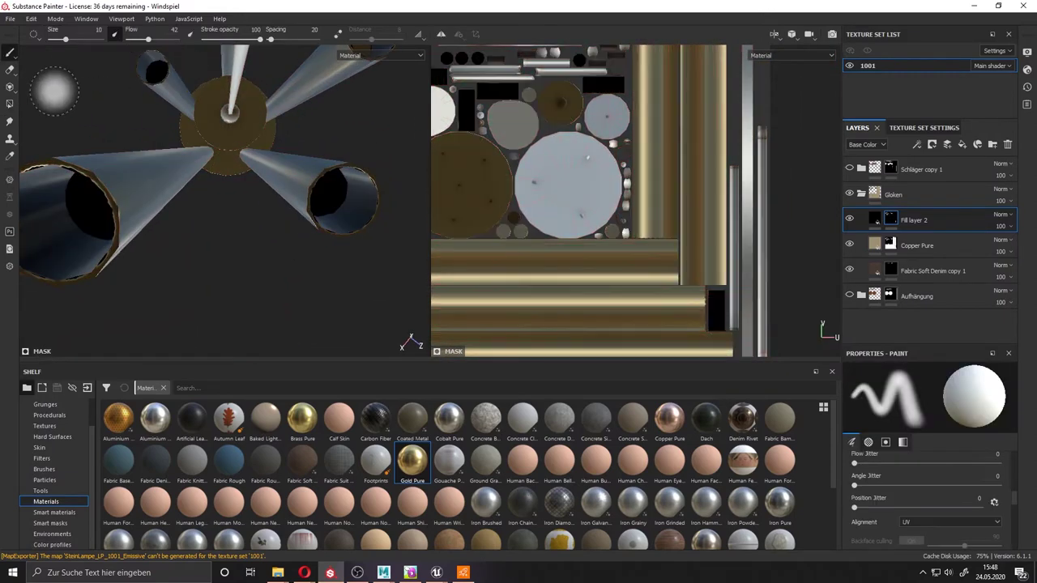
pyautogui.scroll(2, 745, 312)
pyautogui.moveTo(174, 251)
pyautogui.keyDown('alt'); pyautogui.mouseDown()
pyautogui.moveTo(170, 274)
pyautogui.moveTo(612, 234)
pyautogui.mouseUp(); pyautogui.keyUp('alt')
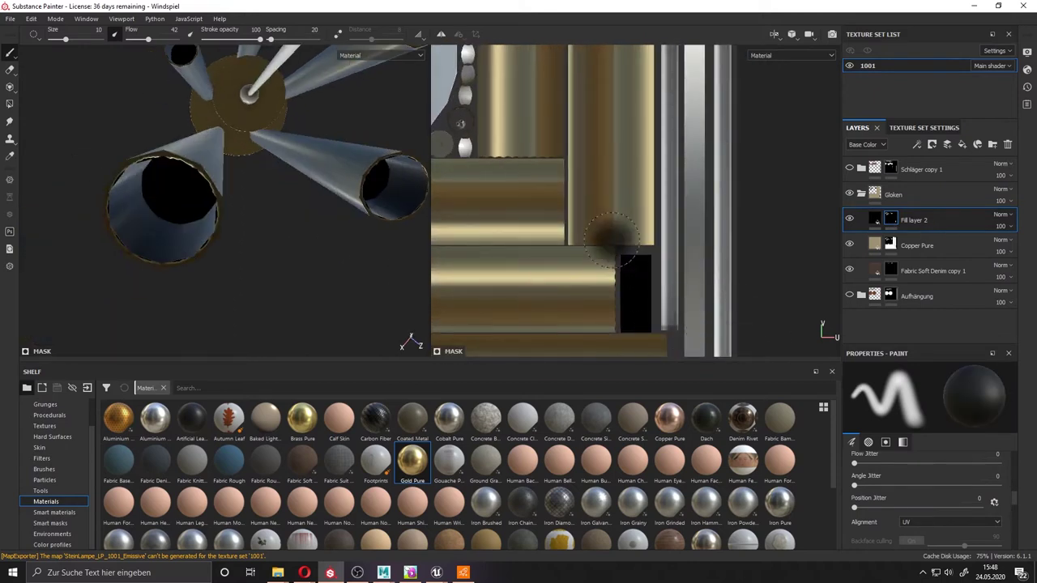
pyautogui.moveTo(139, 39); pyautogui.dragTo(181, 39)
pyautogui.moveTo(259, 39); pyautogui.dragTo(206, 40)
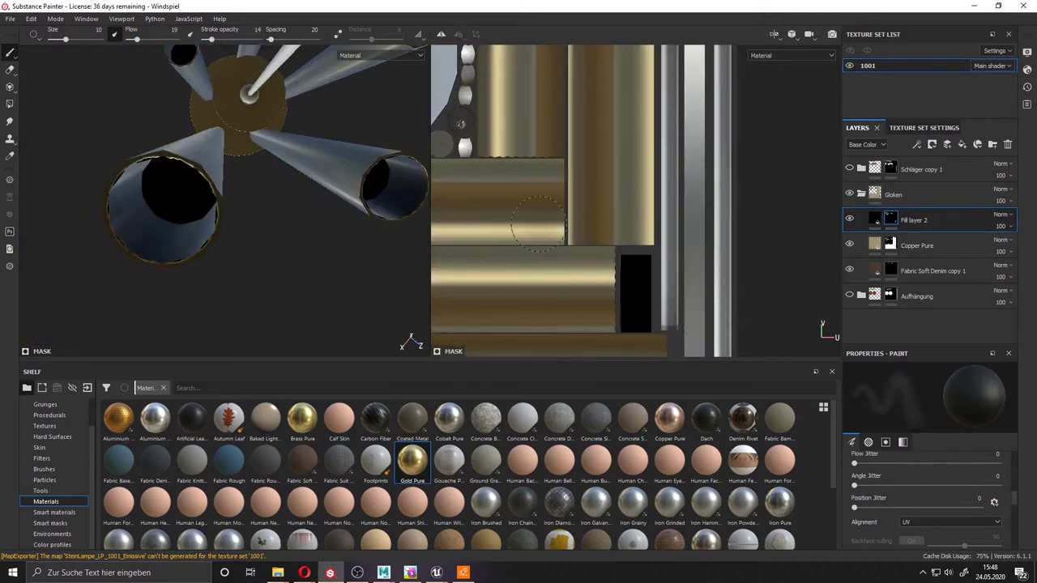
pyautogui.scroll(-3, 597, 324)
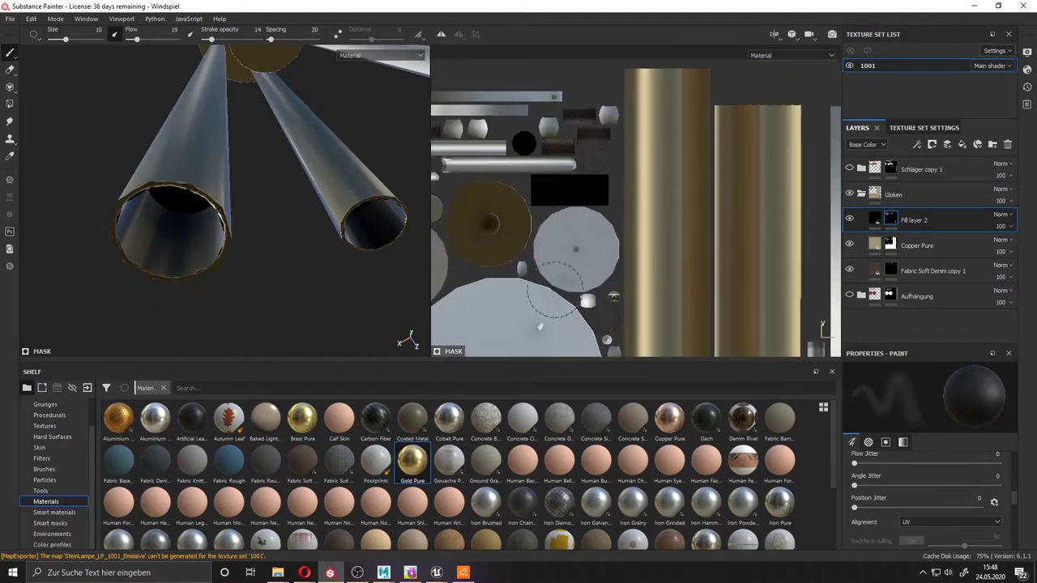
pyautogui.keyDown('alt'); pyautogui.moveTo(203, 202); pyautogui.dragTo(243, 162); pyautogui.keyUp('alt')
# Show only Base Color in the viewports and swap the paint colour to black
pyautogui.click(380, 55)
pyautogui.click(358, 85)
pyautogui.moveTo(358, 122)
pyautogui.keyDown('alt'); pyautogui.mouseDown()
pyautogui.moveTo(523, 212)
pyautogui.moveTo(664, 211)
pyautogui.mouseUp(); pyautogui.keyUp('alt')
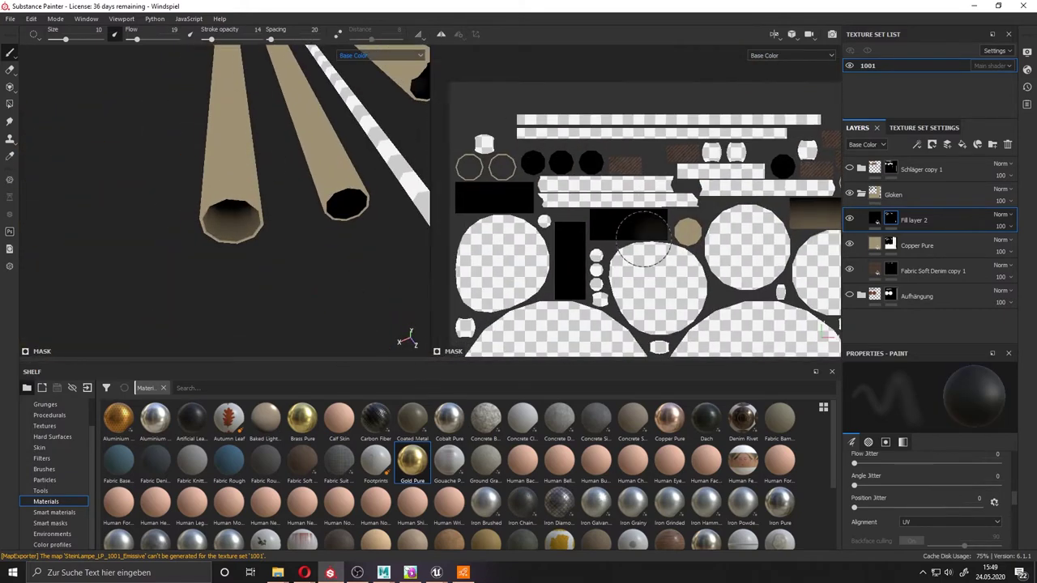
pyautogui.keyDown('alt'); pyautogui.moveTo(544, 221); pyautogui.dragTo(544, 221); pyautogui.keyUp('alt')
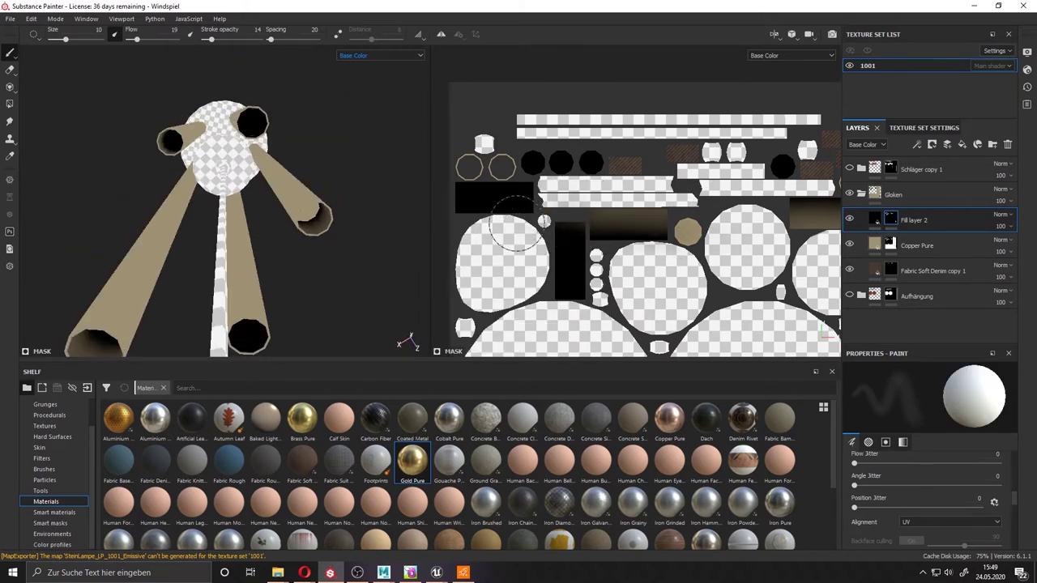
pyautogui.press('x')
pyautogui.keyDown('alt'); pyautogui.moveTo(261, 122); pyautogui.dragTo(238, 189); pyautogui.keyUp('alt')
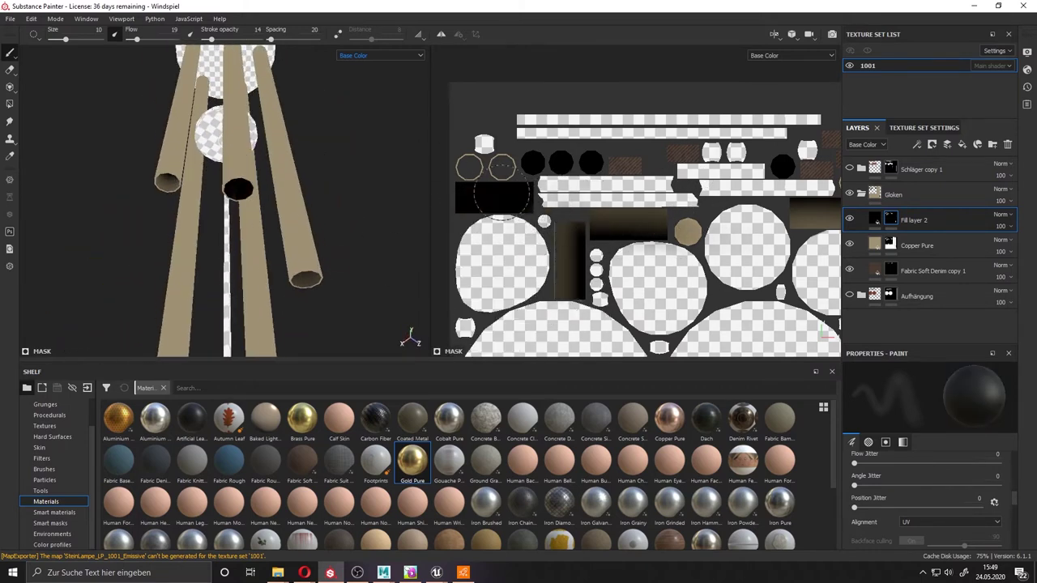
pyautogui.scroll(1, 518, 214)
pyautogui.scroll(1, 599, 190)
pyautogui.scroll(1, 672, 166)
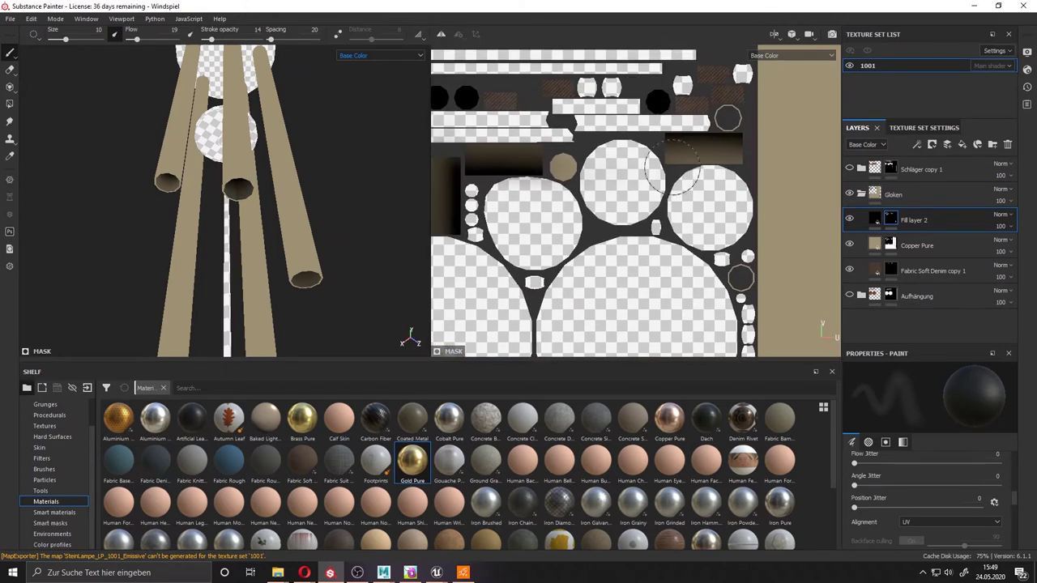
pyautogui.moveTo(803, 158); pyautogui.dragTo(739, 49, button='middle')
# Return to the full material view, refit both views and switch back to Polygon Fill
pyautogui.press('m')
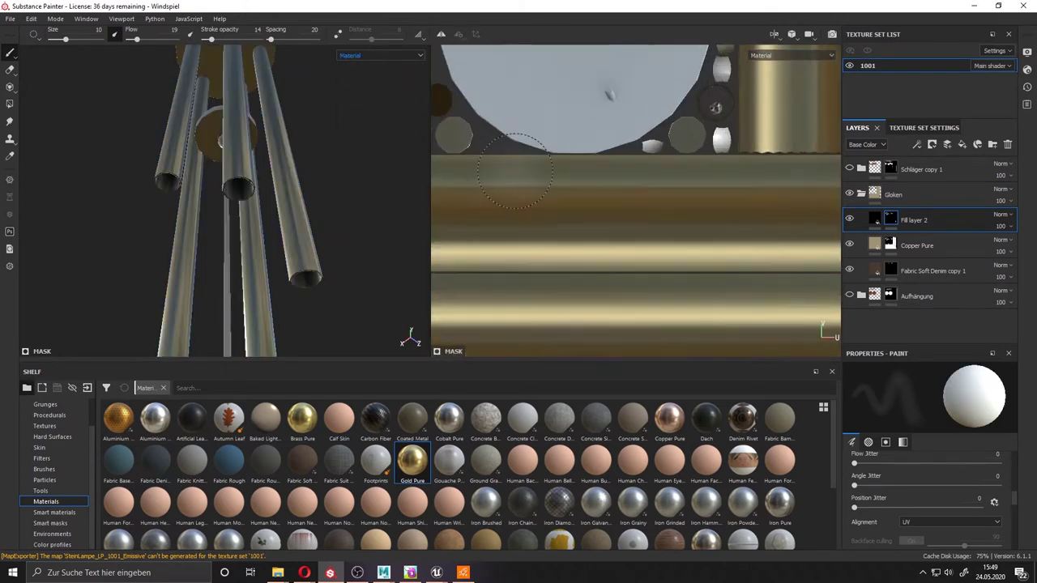
pyautogui.press('f')
pyautogui.press('4')
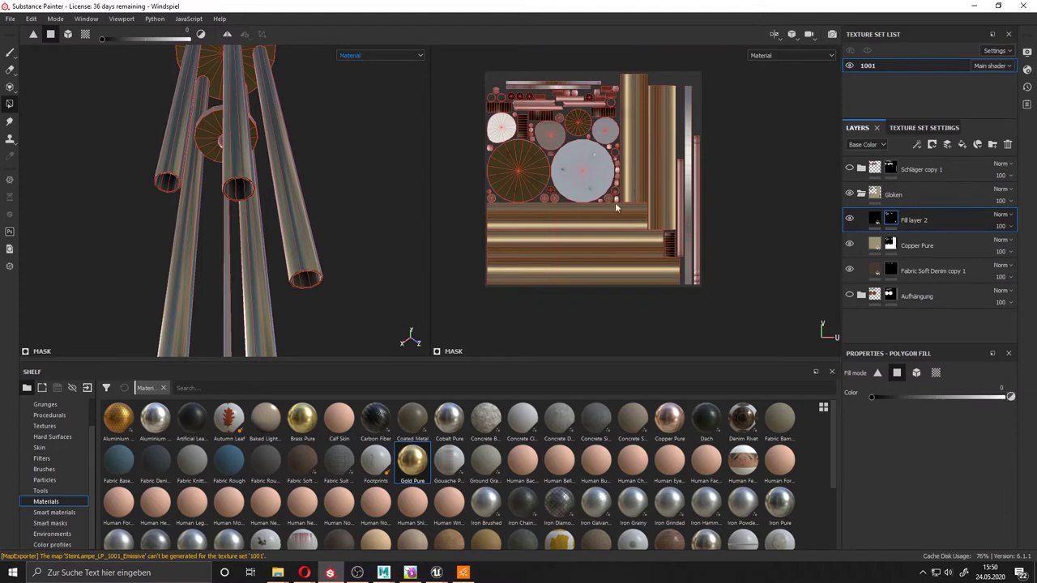
pyautogui.moveTo(618, 84); pyautogui.dragTo(609, 157, button='middle')
pyautogui.press('f')
pyautogui.click(874, 220)
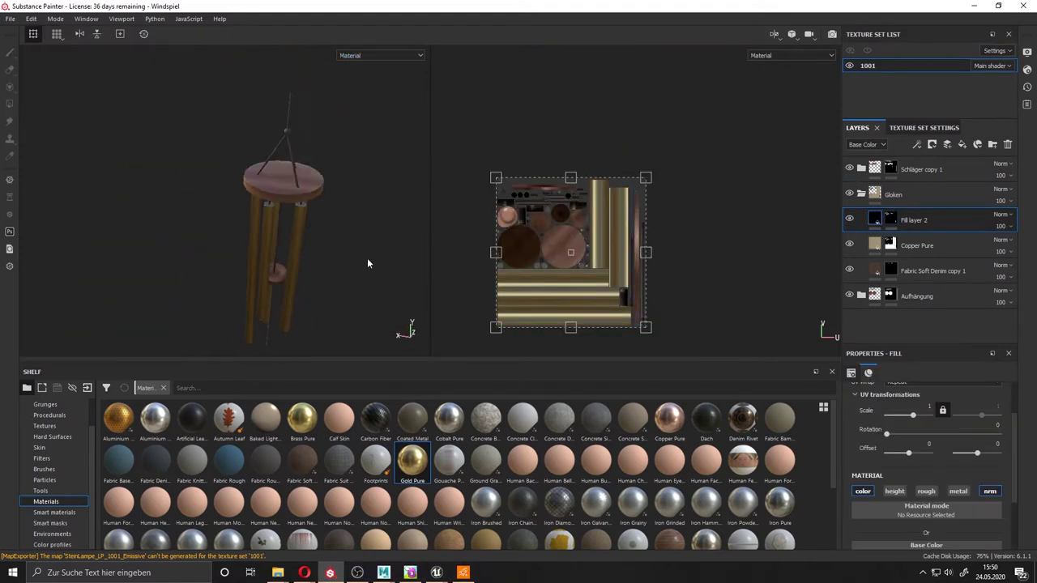
# Collapse the Glöken folder, expand Aufhängung and add a fill layer inside it
pyautogui.keyDown('alt'); pyautogui.moveTo(367, 257); pyautogui.dragTo(346, 115, button='right'); pyautogui.keyUp('alt')
pyautogui.keyDown('alt'); pyautogui.moveTo(347, 116); pyautogui.dragTo(282, 208, button='middle'); pyautogui.keyUp('alt')
pyautogui.keyDown('alt'); pyautogui.moveTo(282, 207); pyautogui.dragTo(335, 235, button='right'); pyautogui.keyUp('alt')
pyautogui.click(861, 195)
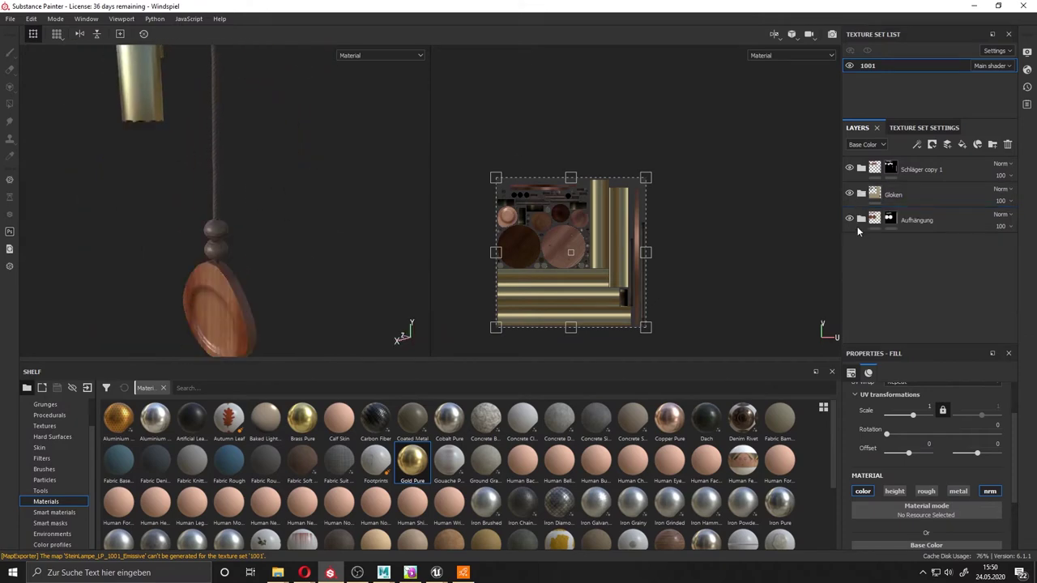
pyautogui.keyDown('alt'); pyautogui.moveTo(255, 154); pyautogui.dragTo(950, 269); pyautogui.keyUp('alt')
pyautogui.click(861, 218)
pyautogui.click(962, 144)
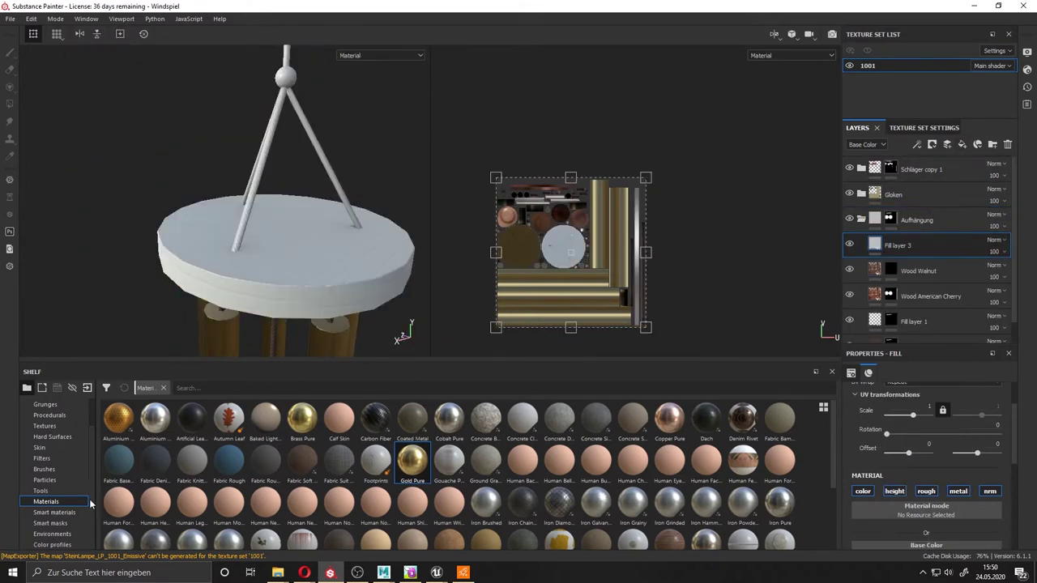
# Try the Dirt Cavities smart mask on Fill layer 3, then undo it and delete the layer
pyautogui.click(50, 522)
pyautogui.moveTo(302, 417); pyautogui.dragTo(888, 244)
pyautogui.moveTo(381, 243)
pyautogui.keyDown('alt'); pyautogui.mouseDown()
pyautogui.moveTo(416, 289)
pyautogui.moveTo(411, 235)
pyautogui.mouseUp(); pyautogui.keyUp('alt')
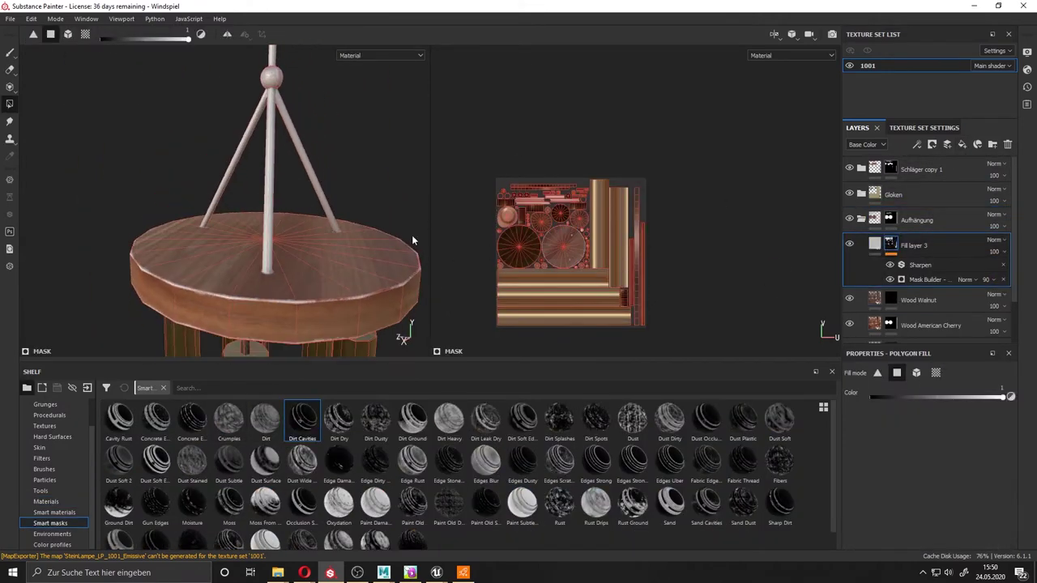
pyautogui.hotkey('ctrl', 'z')
pyautogui.click(924, 250)
pyautogui.press('Delete')
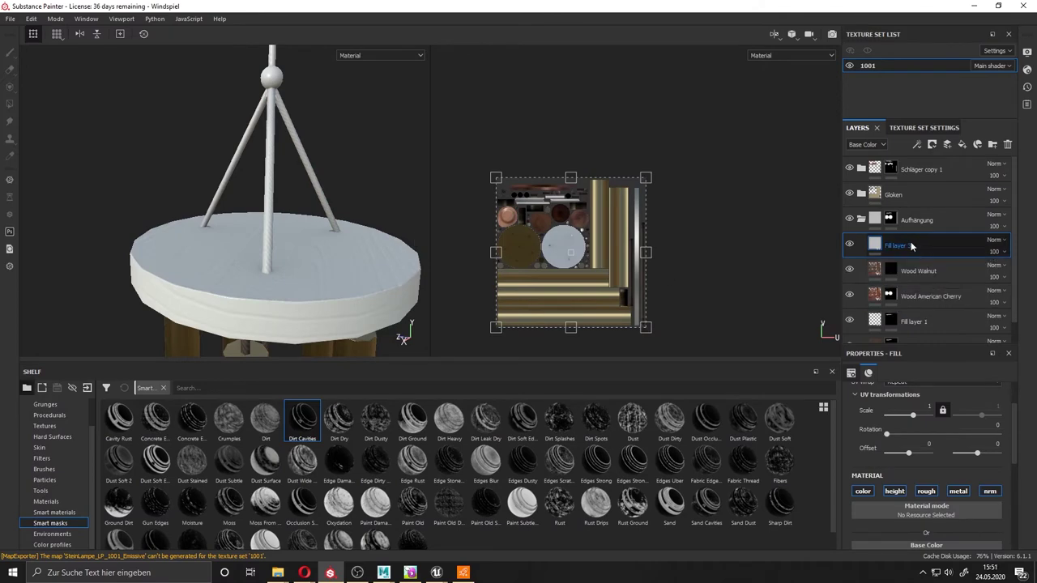
# Place the MatFx Edge Damages filter above Wood American Cherry and add a fill layer above Wood Walnut
pyautogui.click(46, 501)
pyautogui.click(51, 534)
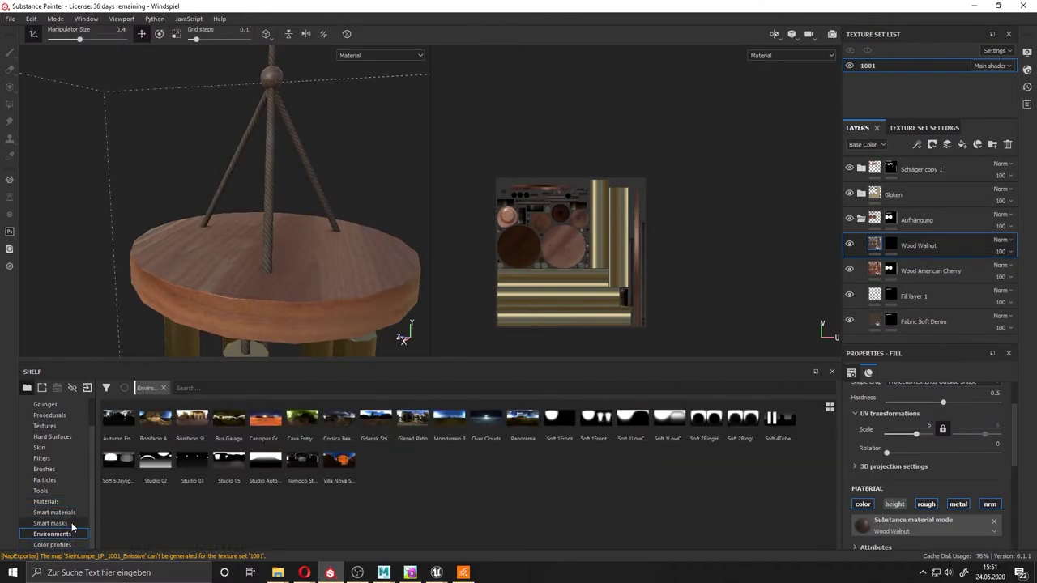
pyautogui.click(41, 490)
pyautogui.click(39, 447)
pyautogui.click(51, 460)
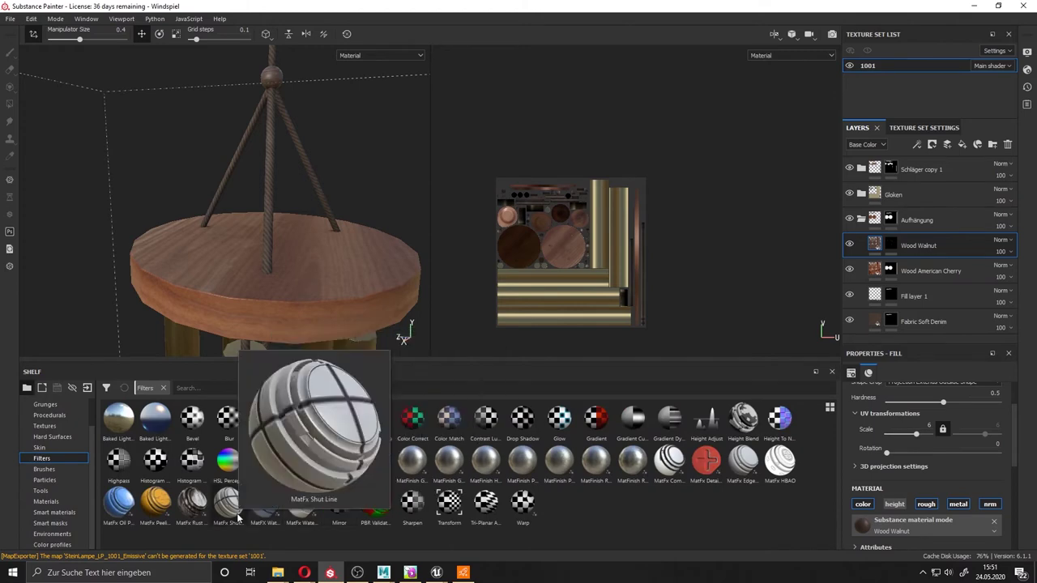
pyautogui.moveTo(754, 467); pyautogui.dragTo(927, 264)
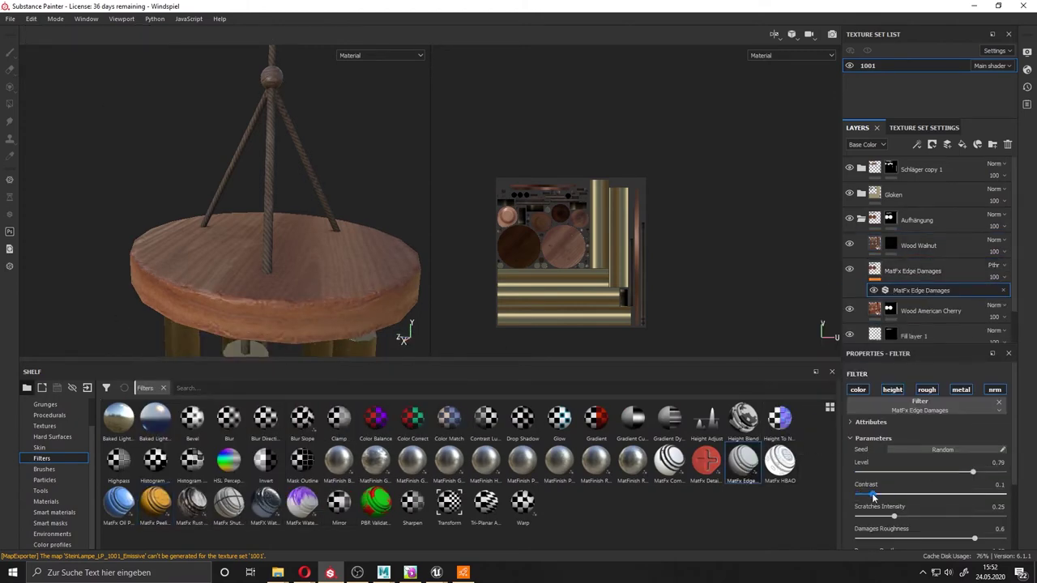
pyautogui.scroll(-3, 961, 536)
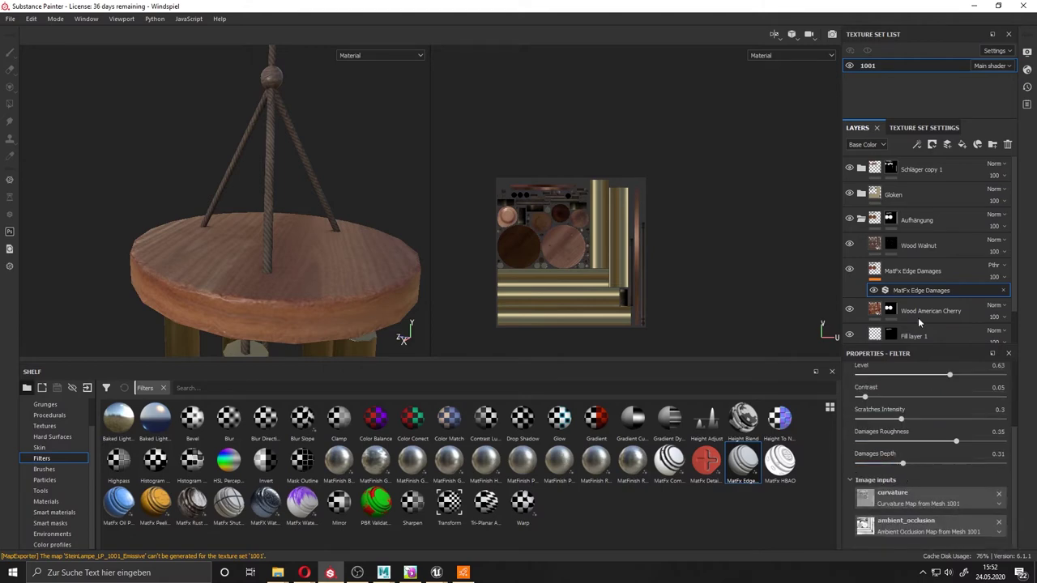
pyautogui.press('4')
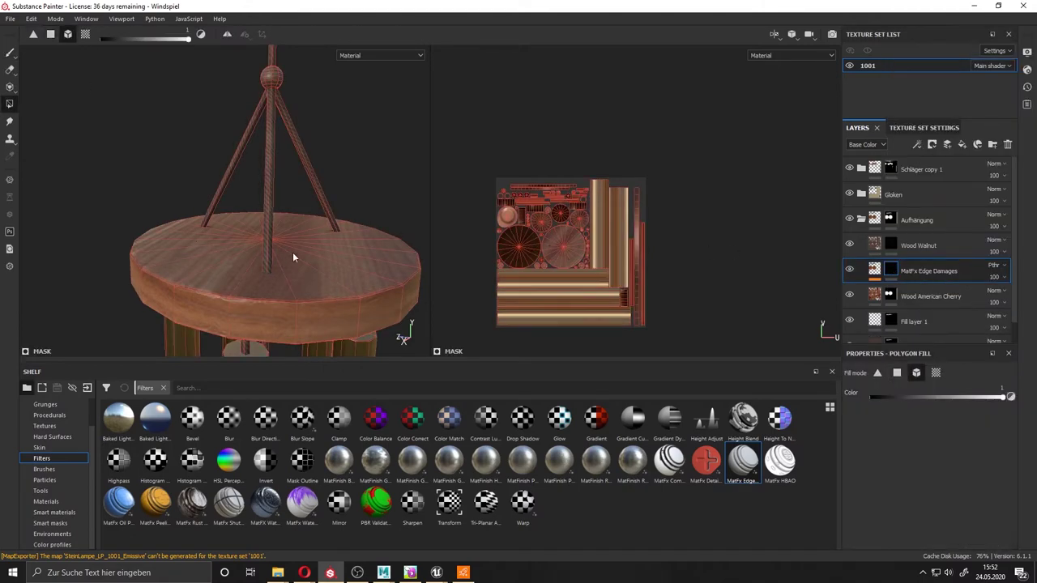
pyautogui.hotkey('ctrl', 'shift', 'f')
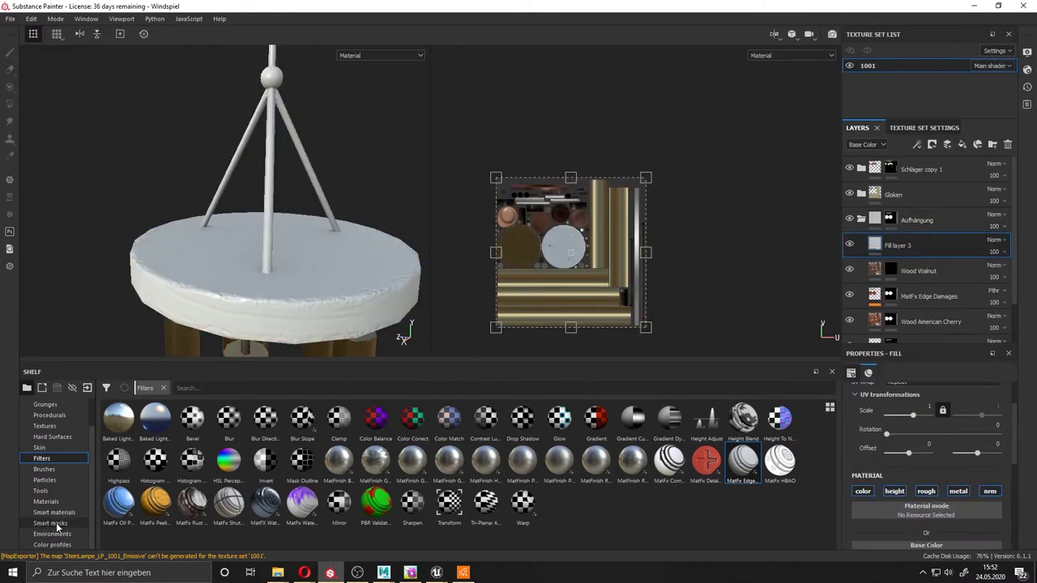
# Apply the Occlusion smart mask to Fill layer 3
pyautogui.click(52, 523)
pyautogui.scroll(-1, 279, 472)
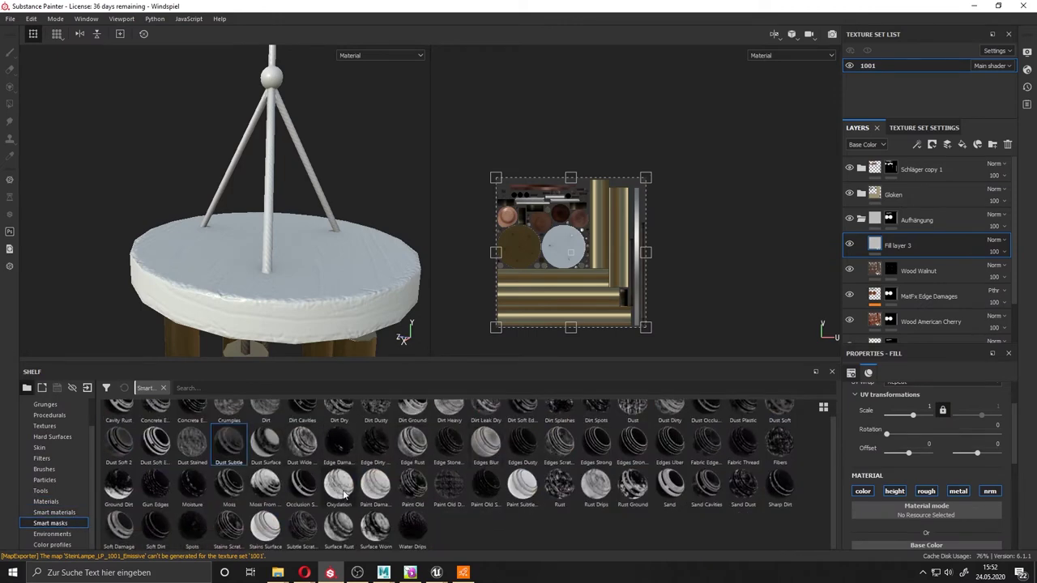
pyautogui.moveTo(302, 486); pyautogui.dragTo(908, 250)
pyautogui.click(875, 244)
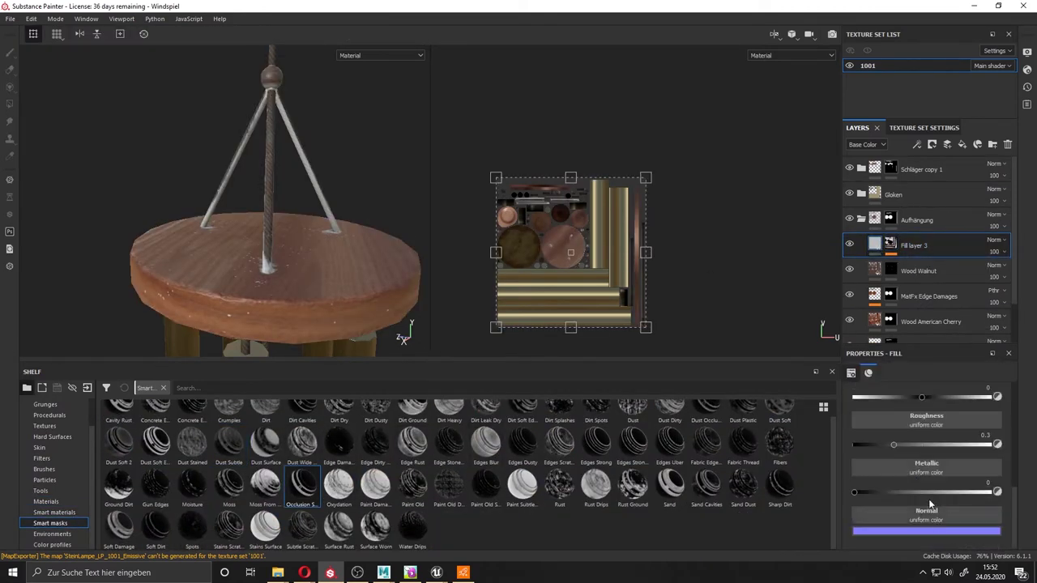
# Set Fill layer 3 to Multiply blending with a pale pinkish base colour
pyautogui.click(925, 542)
pyautogui.click(993, 240)
pyautogui.click(979, 49)
pyautogui.click(926, 542)
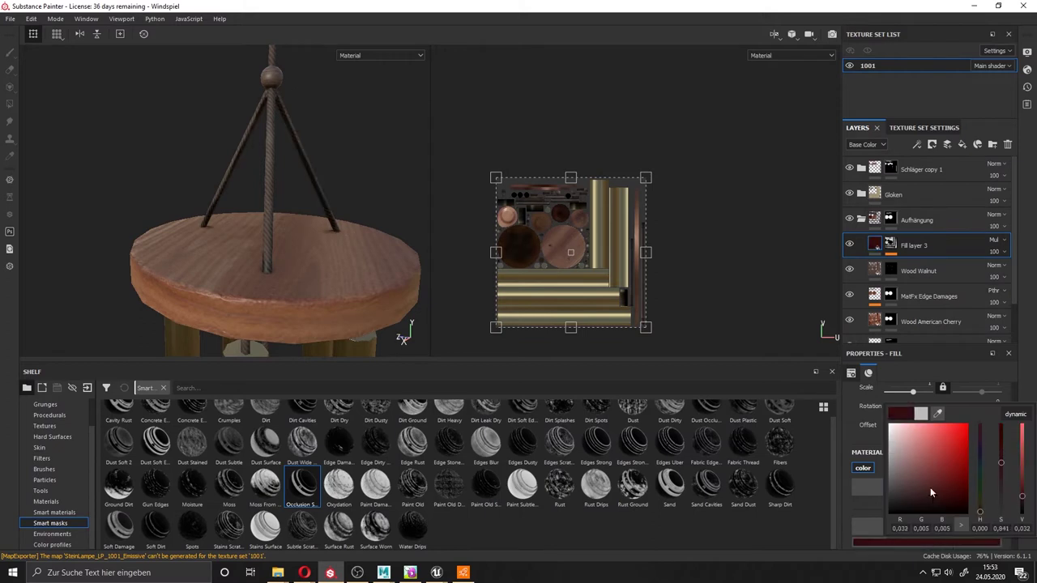
pyautogui.moveTo(929, 487); pyautogui.dragTo(903, 438)
pyautogui.moveTo(980, 510)
pyautogui.mouseDown()
pyautogui.moveTo(980, 470)
pyautogui.moveTo(980, 508)
pyautogui.moveTo(1002, 508)
pyautogui.mouseUp()
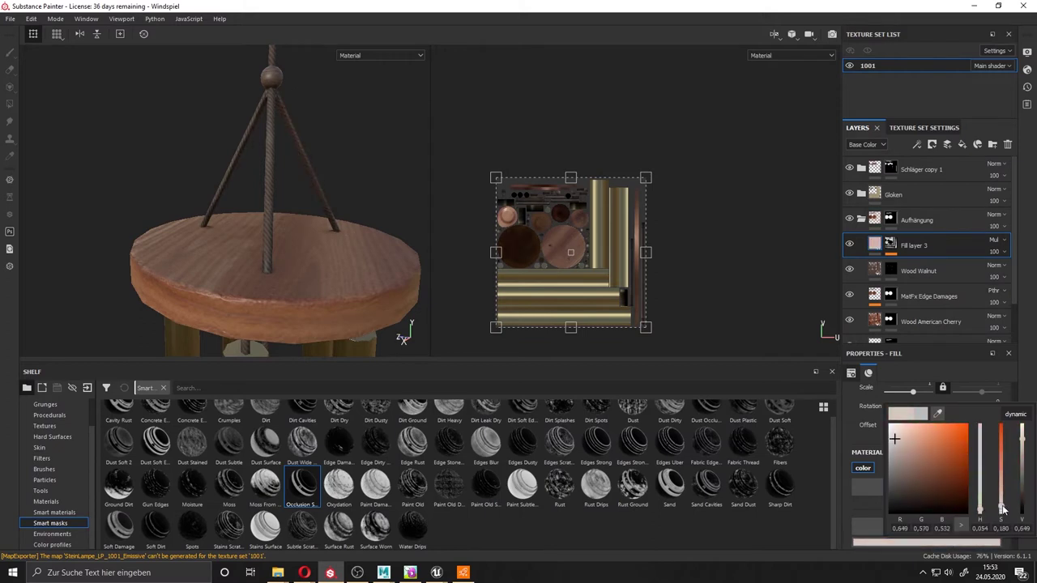
pyautogui.press('1')
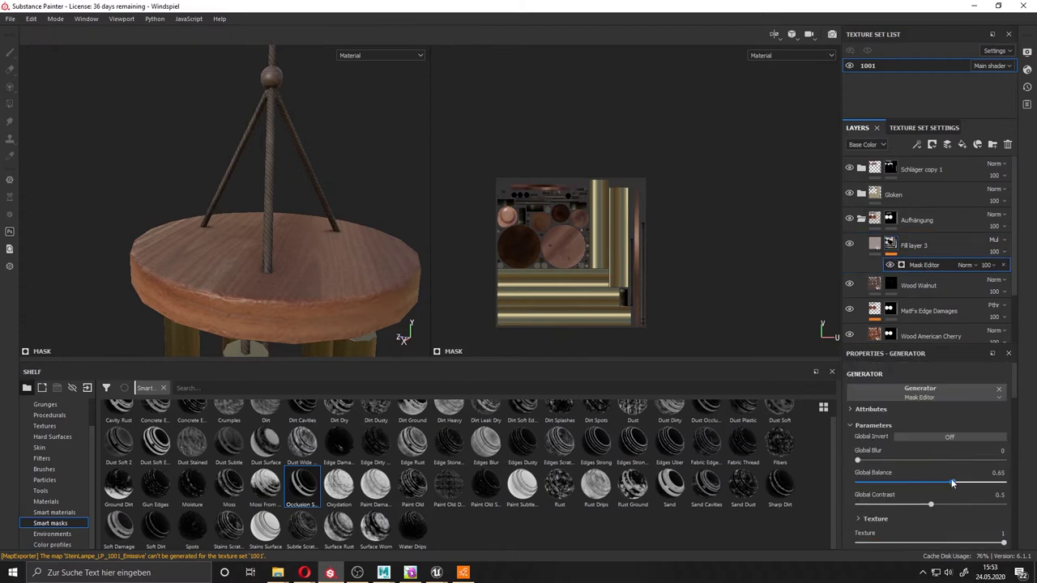
# Tune the mask's texture, World Space Normal and histogram position sliders, then add Fill layer 4
pyautogui.scroll(-2, 929, 508)
pyautogui.click(924, 478)
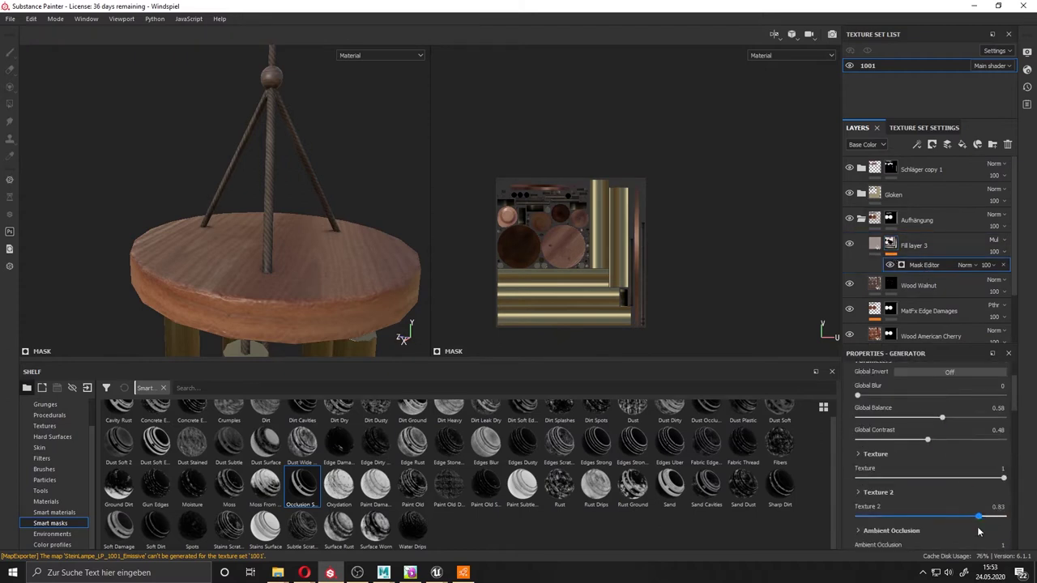
pyautogui.scroll(-4, 978, 531)
pyautogui.scroll(-2, 897, 503)
pyautogui.click(886, 440)
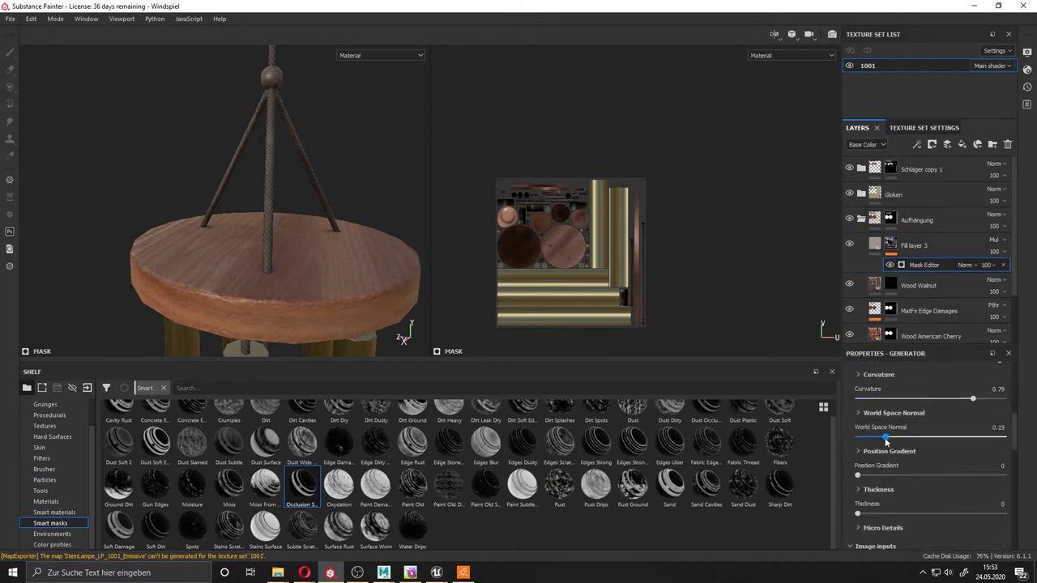
pyautogui.scroll(-5, 890, 516)
pyautogui.click(952, 467)
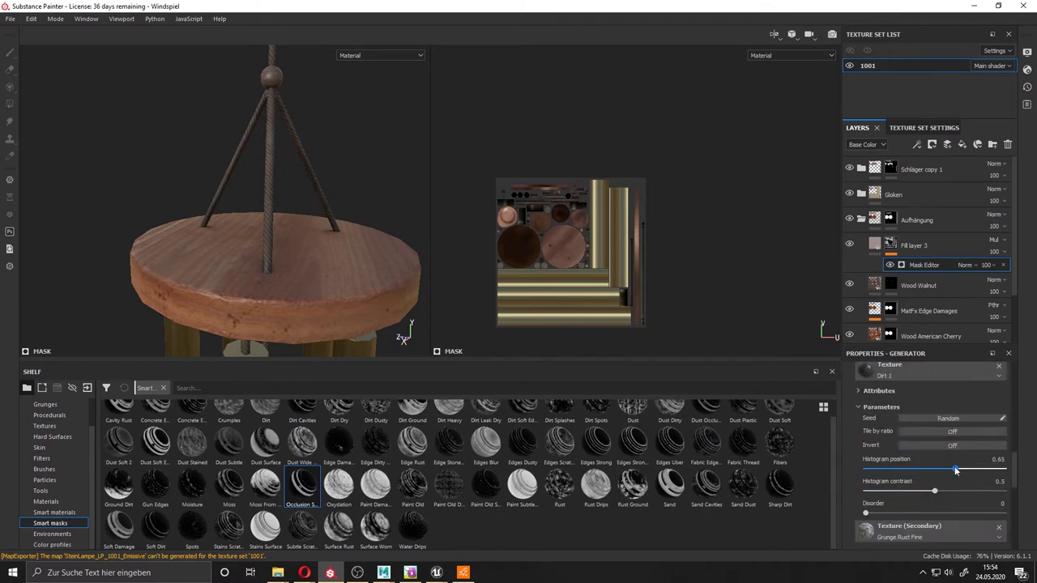
pyautogui.click(947, 243)
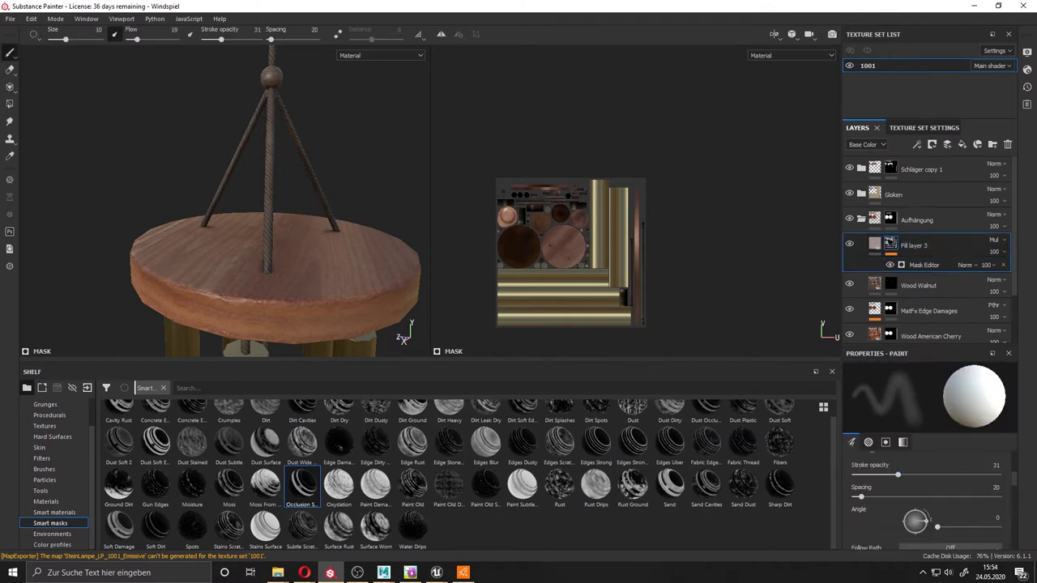
pyautogui.click(962, 146)
pyautogui.moveTo(522, 486)
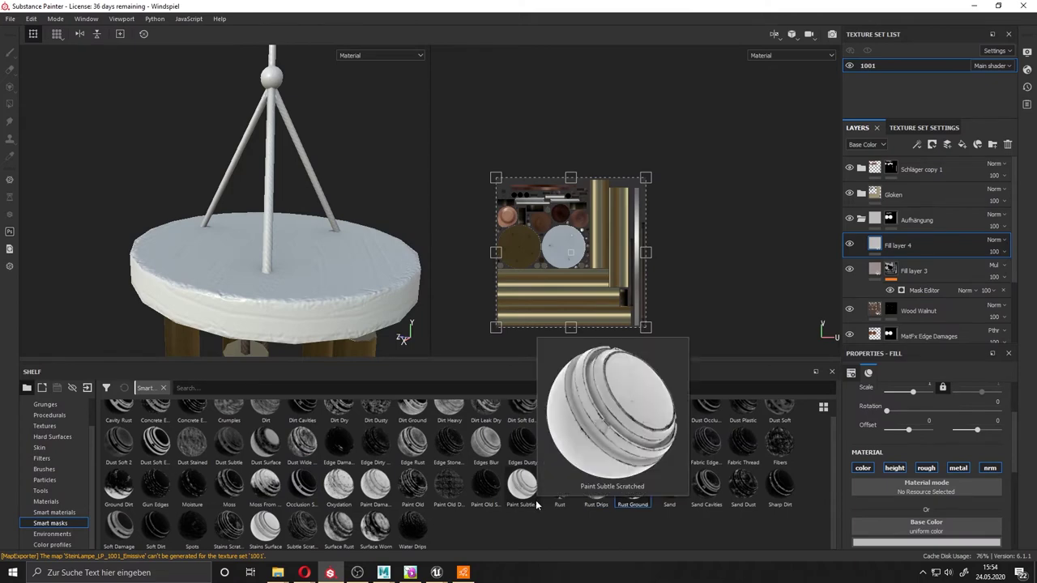
# Apply a wear smart mask to Fill layer 4 and bring up its mask settings
pyautogui.press('f')
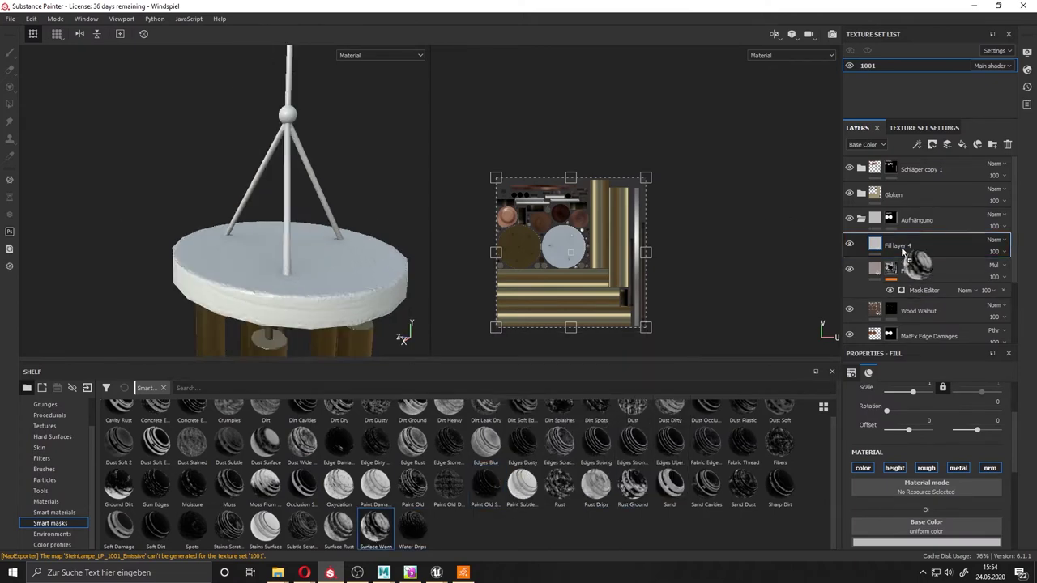
pyautogui.moveTo(903, 251); pyautogui.dragTo(911, 249)
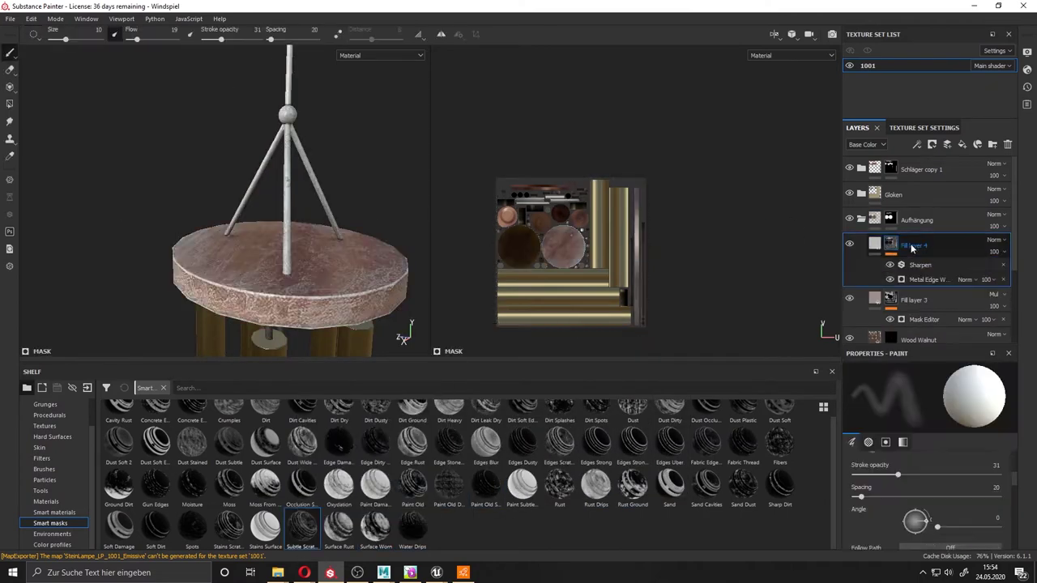
pyautogui.moveTo(229, 527); pyautogui.dragTo(929, 242)
pyautogui.click(931, 267)
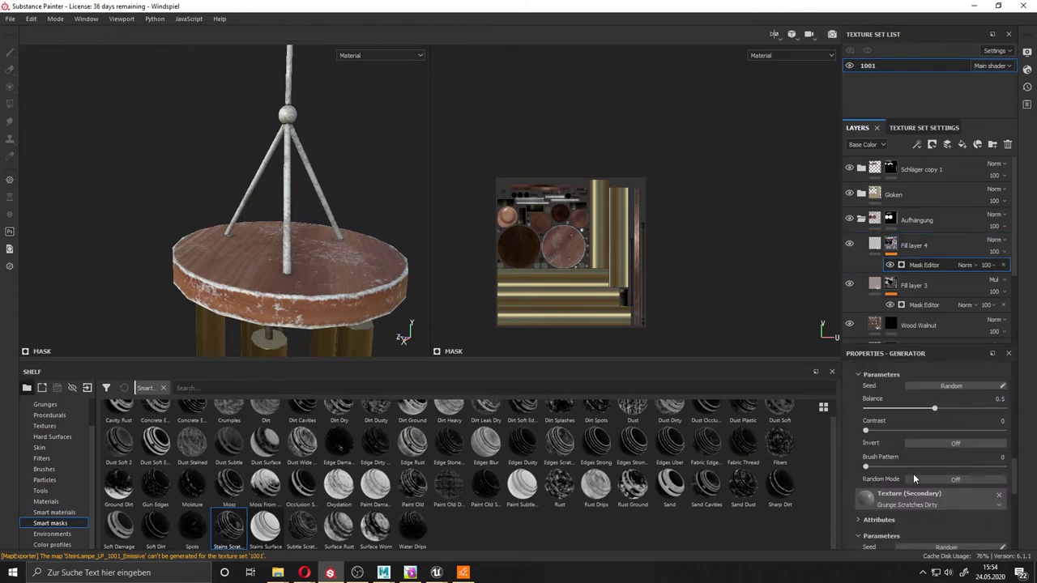
# Adjust the Mask Editor's texture, AO and curvature sliders
pyautogui.moveTo(890, 543); pyautogui.dragTo(1002, 543)
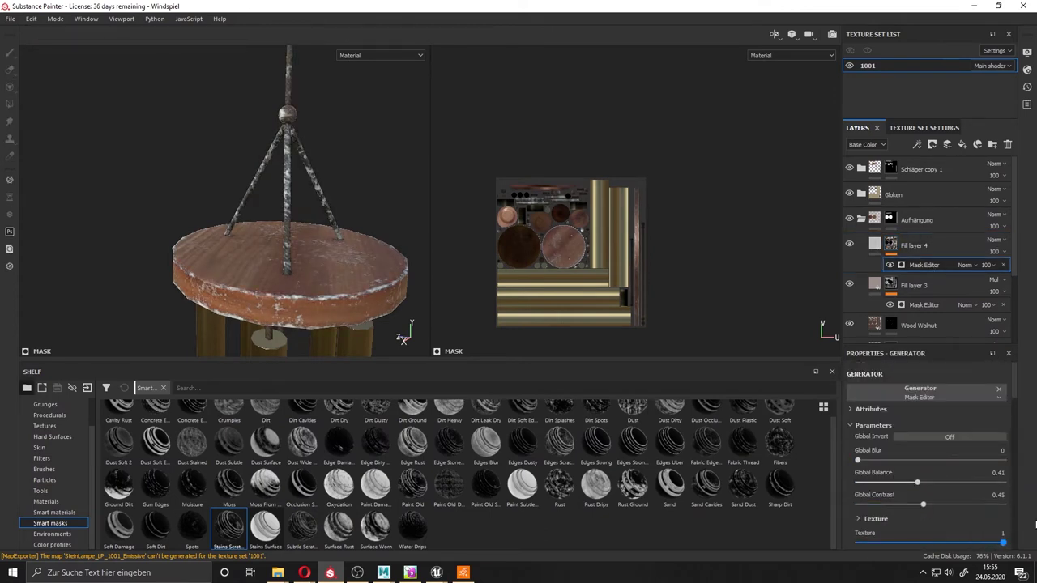
pyautogui.scroll(-2, 931, 486)
pyautogui.moveTo(1003, 487); pyautogui.dragTo(934, 487)
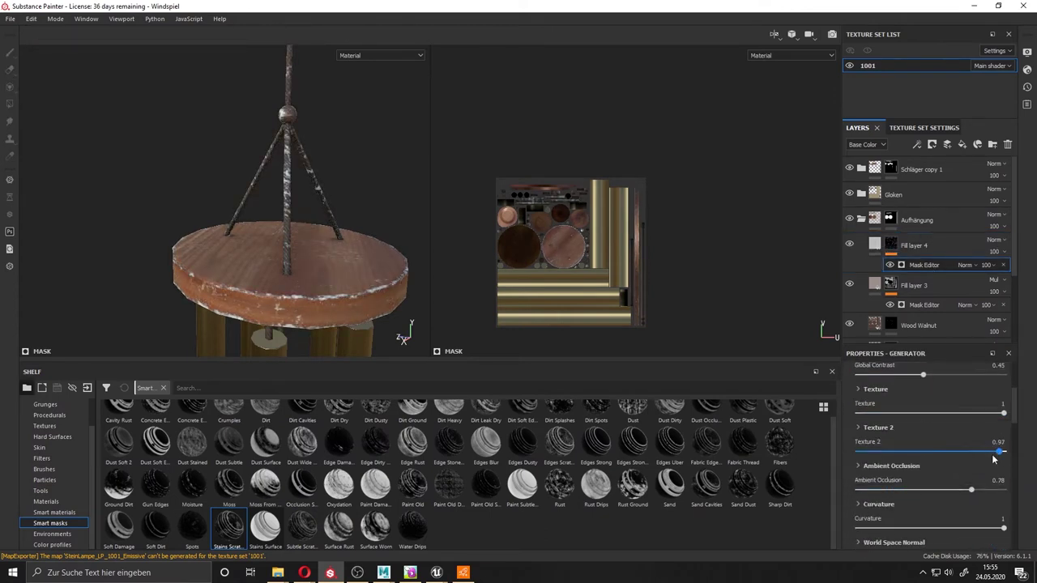
pyautogui.scroll(-2, 931, 405)
pyautogui.moveTo(1002, 463); pyautogui.dragTo(881, 438)
pyautogui.scroll(-2, 982, 462)
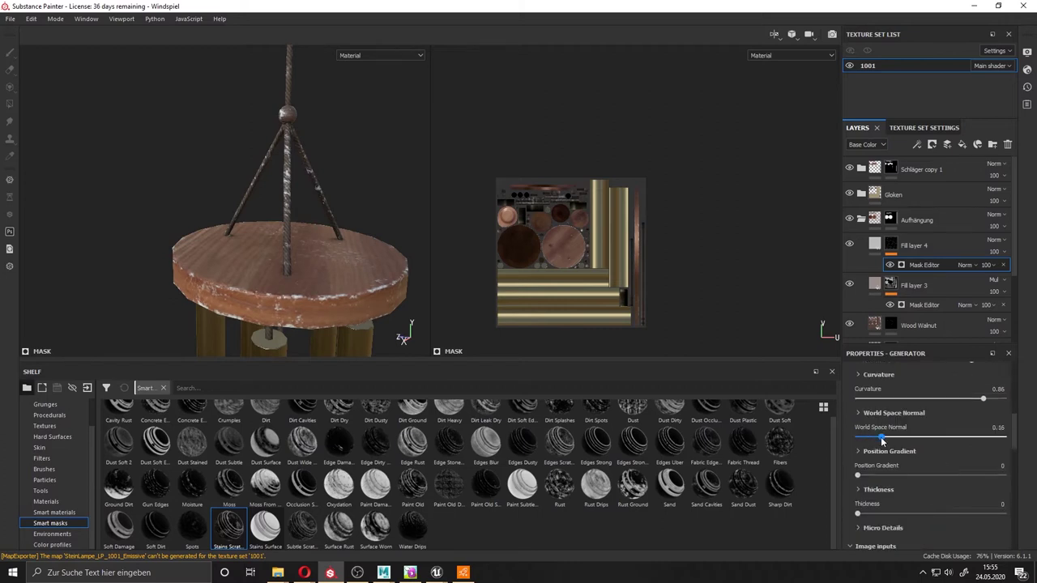
pyautogui.scroll(-2, 877, 510)
pyautogui.scroll(-3, 900, 533)
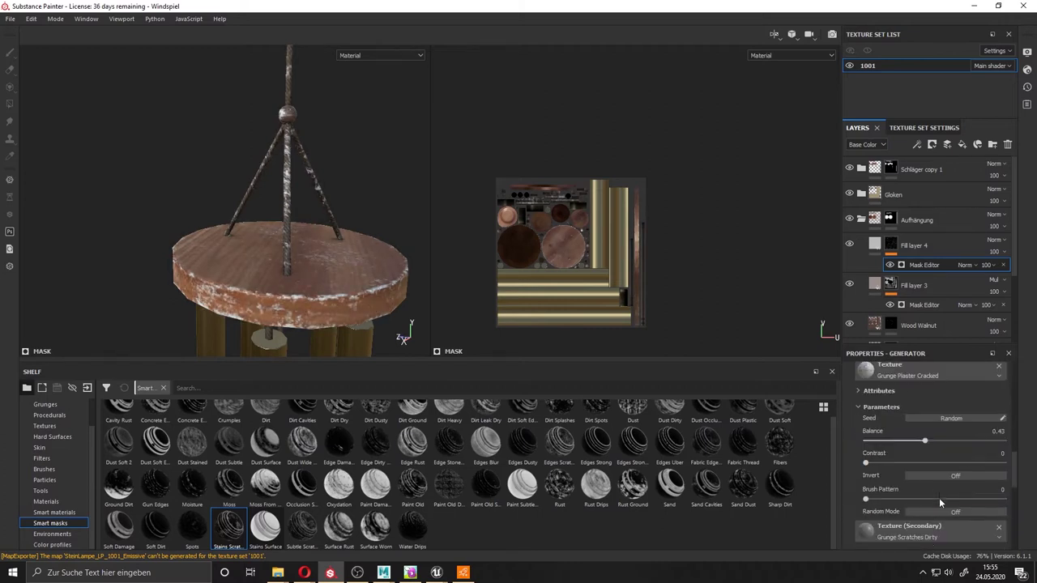
# Remove grunge contrast, raise grunge balance slightly, add brush pattern and re-randomize the seed
pyautogui.moveTo(938, 462); pyautogui.dragTo(865, 462)
pyautogui.moveTo(924, 440); pyautogui.dragTo(938, 440)
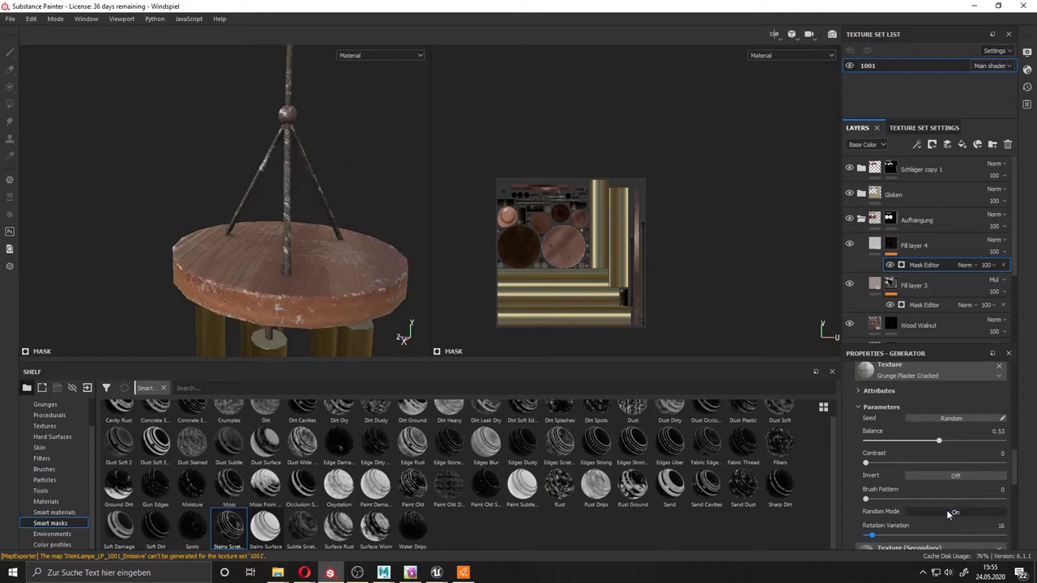
pyautogui.moveTo(865, 499); pyautogui.dragTo(885, 499)
pyautogui.scroll(-3, 907, 486)
pyautogui.click(942, 451)
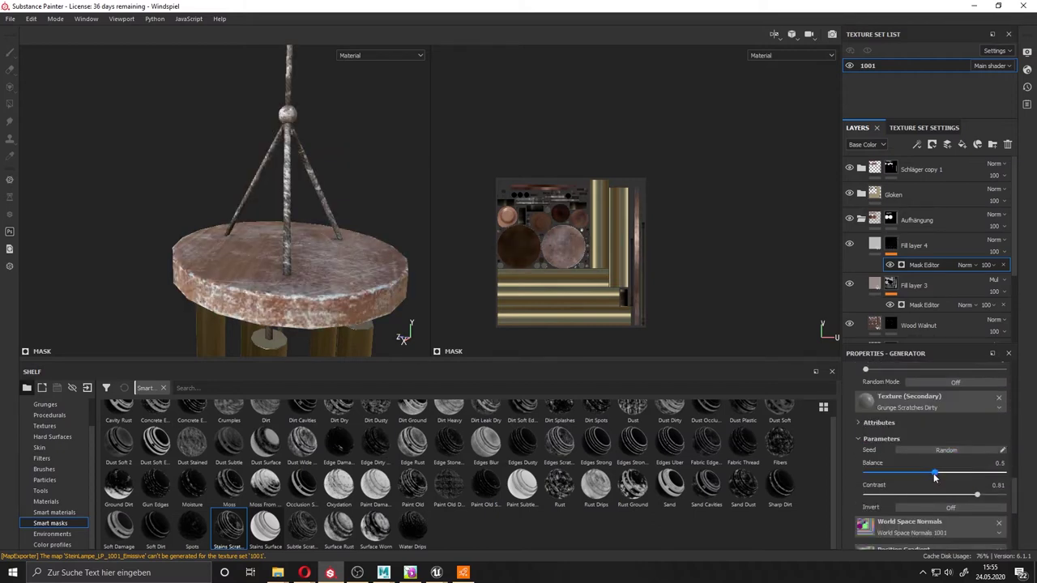
pyautogui.scroll(-5, 968, 498)
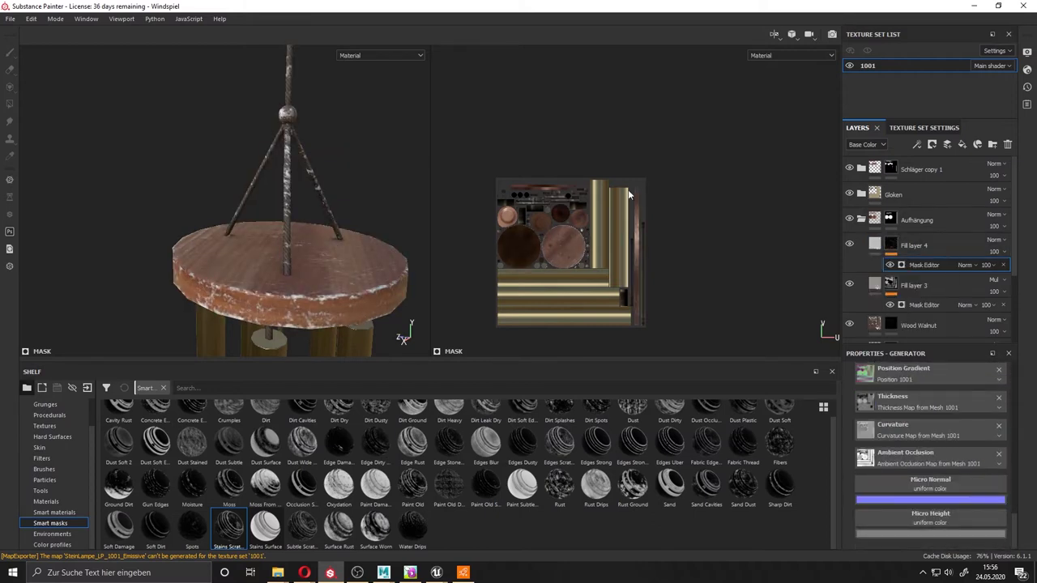
pyautogui.click(931, 285)
pyautogui.scroll(-2, 955, 469)
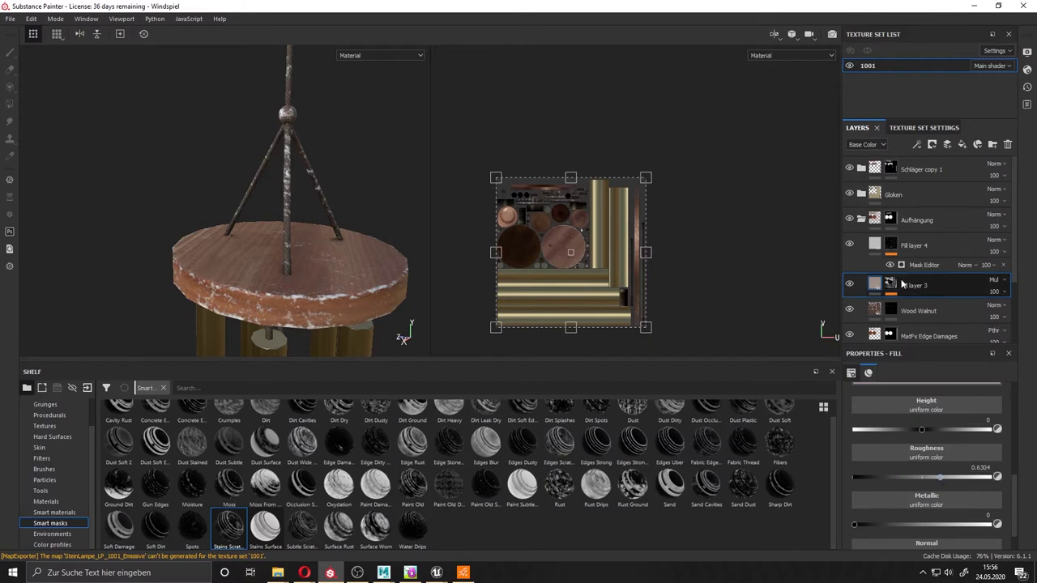
# Raise Fill layer 4's roughness to about 0.87 while viewing the roughness channel
pyautogui.click(379, 55)
pyautogui.click(359, 100)
pyautogui.click(873, 247)
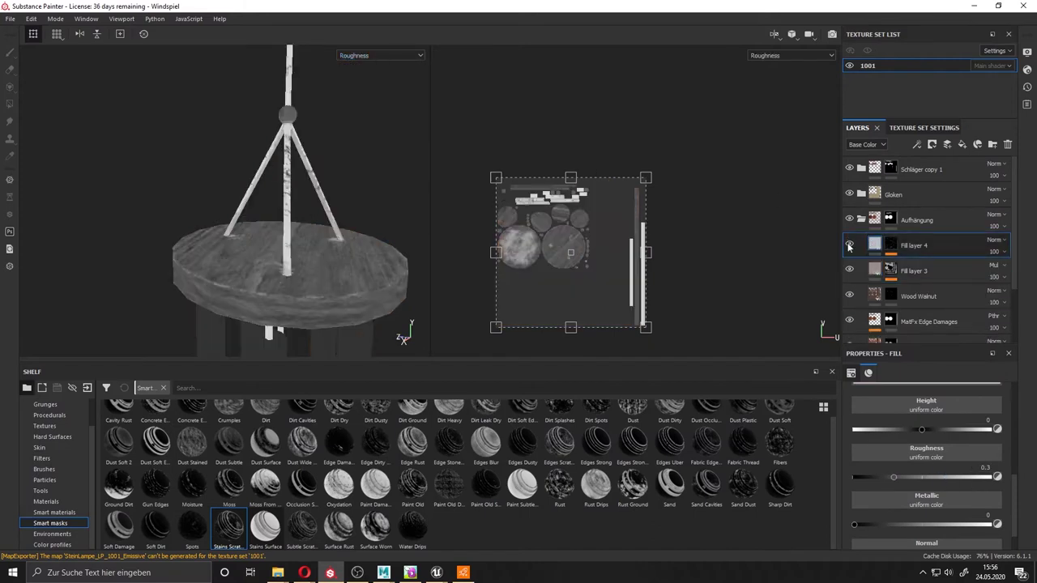
pyautogui.moveTo(939, 477); pyautogui.dragTo(978, 479)
pyautogui.click(379, 55)
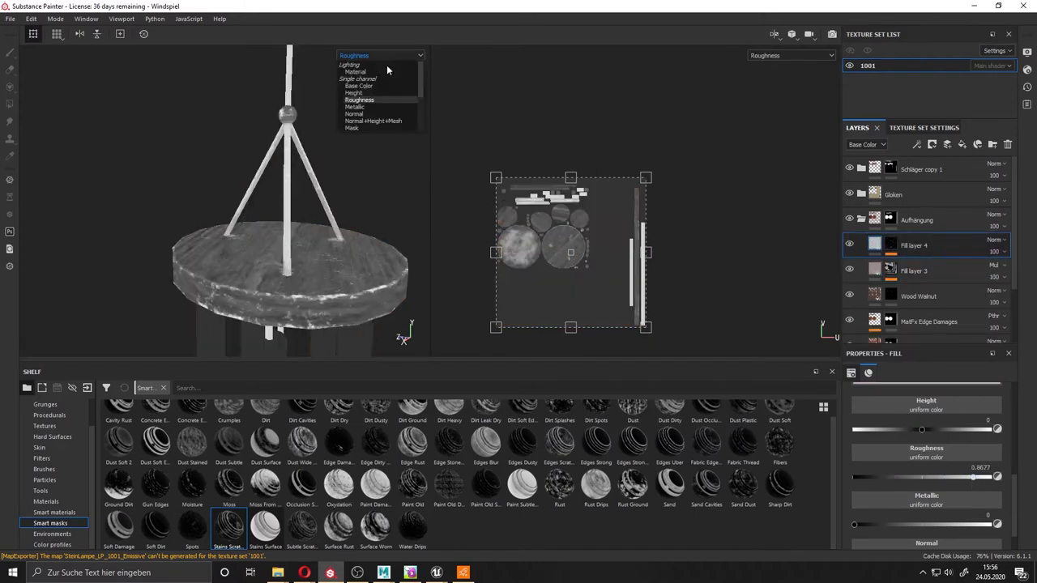
pyautogui.click(361, 68)
# Give Fill layer 4 a dark brown base colour
pyautogui.scroll(2, 926, 470)
pyautogui.click(925, 446)
pyautogui.click(980, 559)
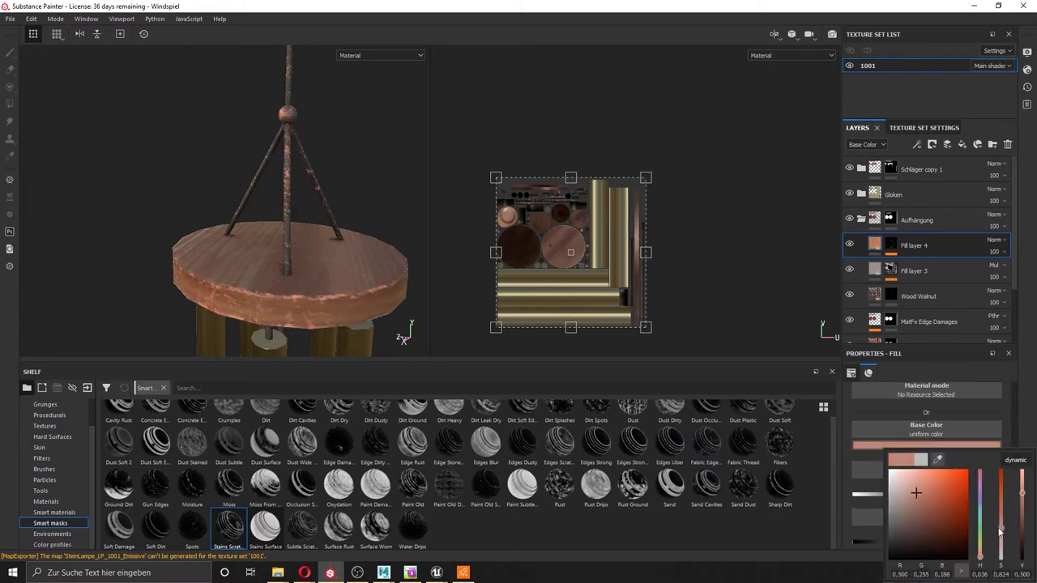
pyautogui.moveTo(1021, 492); pyautogui.dragTo(1020, 541)
pyautogui.click(995, 239)
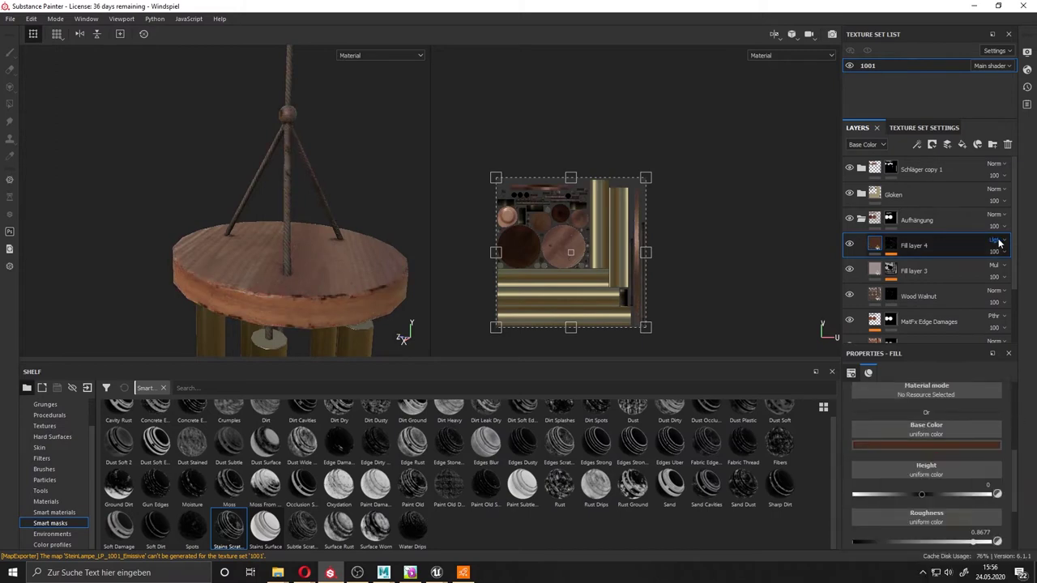
# Set Fill layer 4 to Darken blending at 48 opacity
pyautogui.click(994, 240)
pyautogui.click(988, 59)
pyautogui.click(994, 240)
pyautogui.click(985, 80)
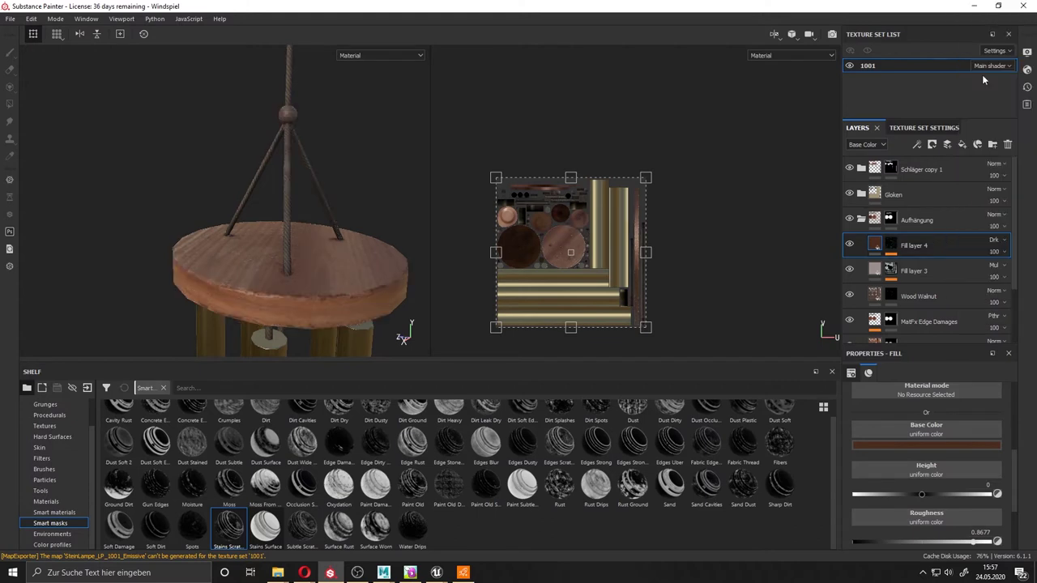
pyautogui.keyDown('alt'); pyautogui.moveTo(259, 210); pyautogui.dragTo(296, 214); pyautogui.keyUp('alt')
pyautogui.moveTo(994, 251); pyautogui.dragTo(734, 276)
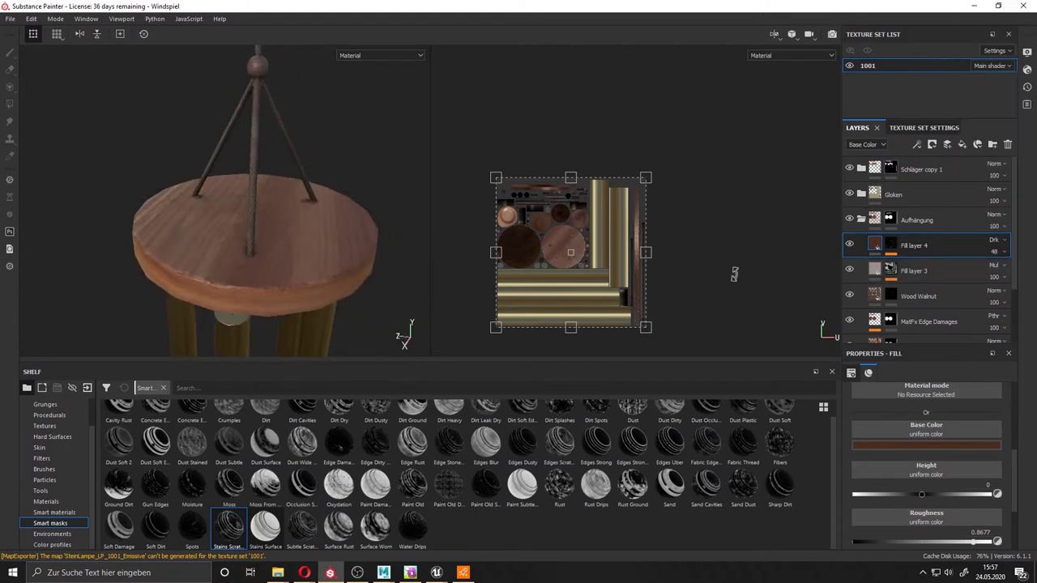
pyautogui.keyDown('alt'); pyautogui.moveTo(324, 301); pyautogui.dragTo(285, 194); pyautogui.keyUp('alt')
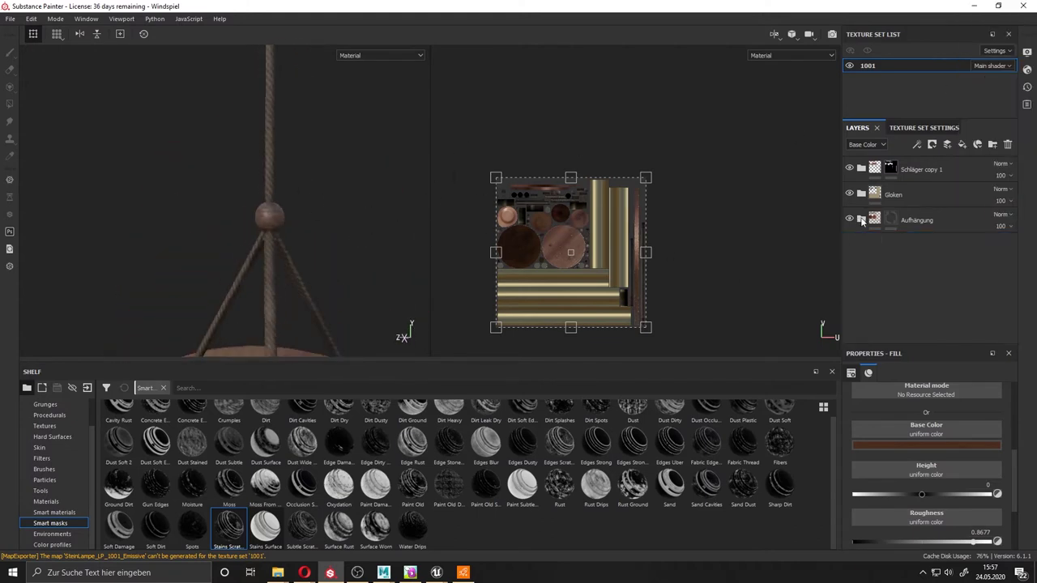
pyautogui.scroll(3, 331, 68)
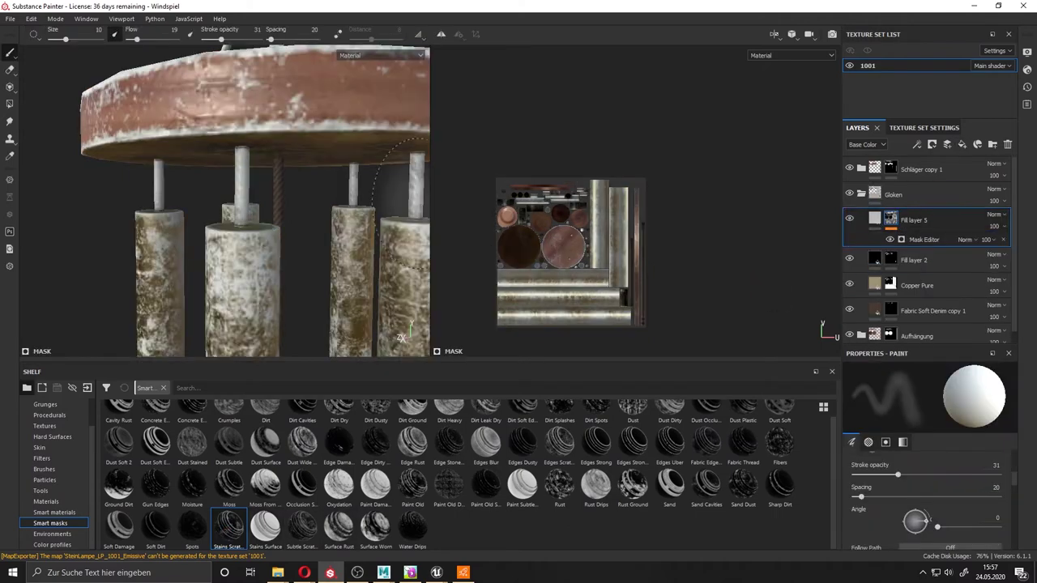
# Add a black mask to the Gloken group and move Fill layer 5 into it
pyautogui.rightClick(898, 222)
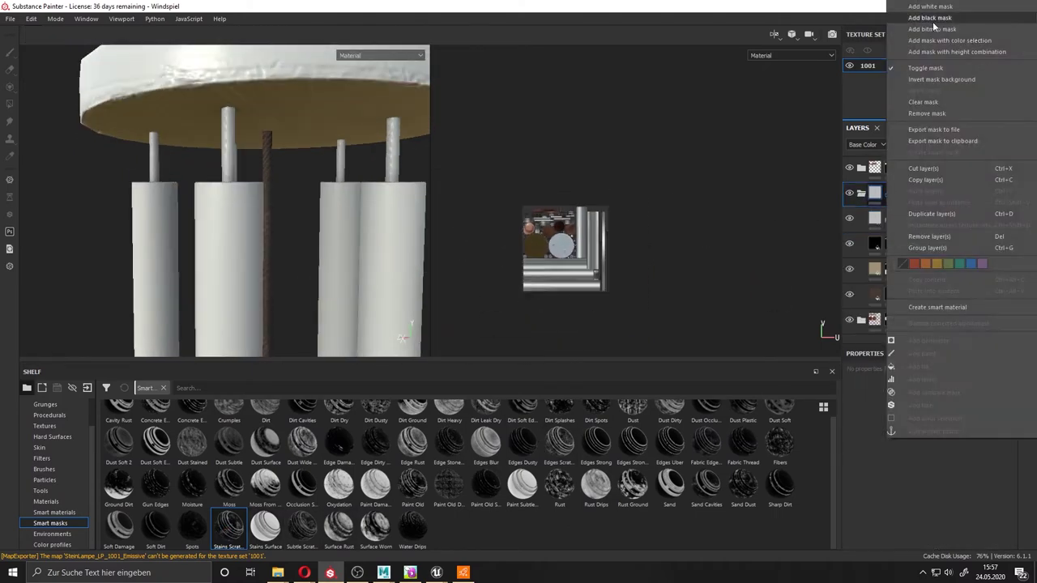
pyautogui.click(898, 238)
pyautogui.moveTo(898, 296); pyautogui.dragTo(899, 208)
# Reveal the three chime tubes in Gloken's mask with mesh-part polygon fill
pyautogui.click(891, 195)
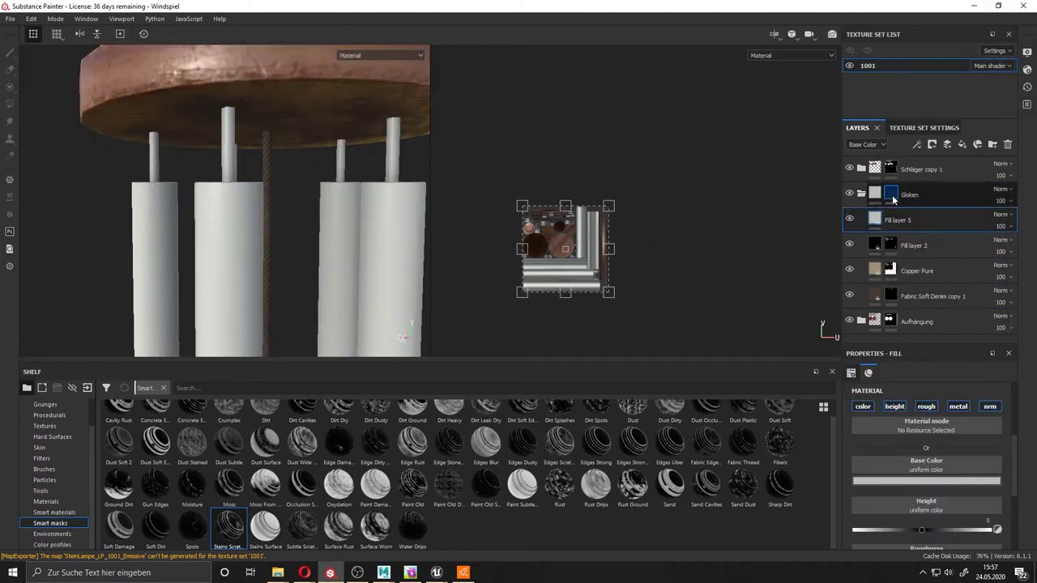
pyautogui.rightClick(891, 193)
pyautogui.click(923, 280)
pyautogui.click(154, 267)
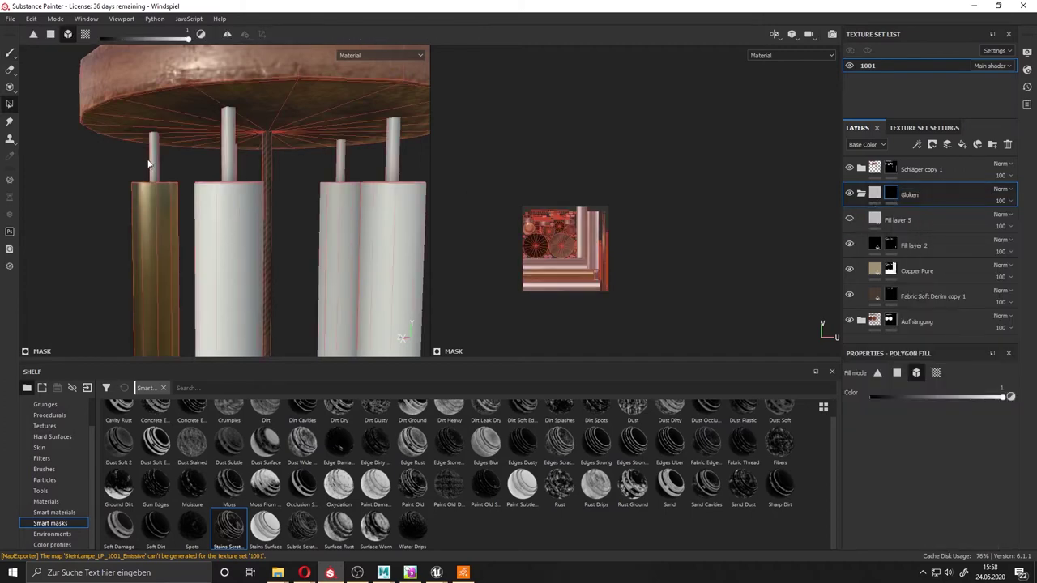
pyautogui.click(231, 268)
pyautogui.click(368, 267)
# Apply the Soft Dirt smart mask to Fill layer 5, then delete it again
pyautogui.click(922, 217)
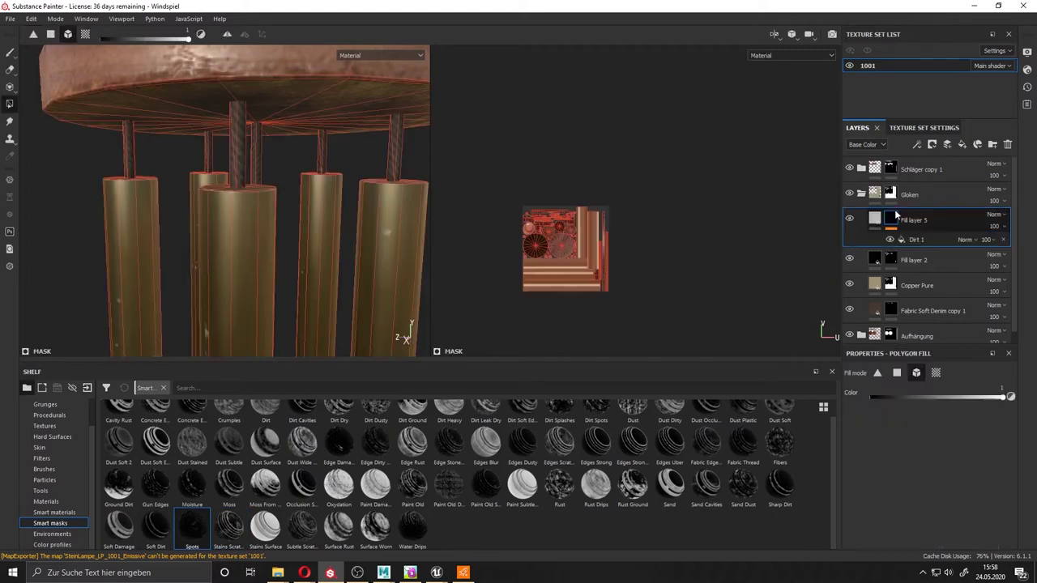
pyautogui.moveTo(162, 534); pyautogui.dragTo(923, 217)
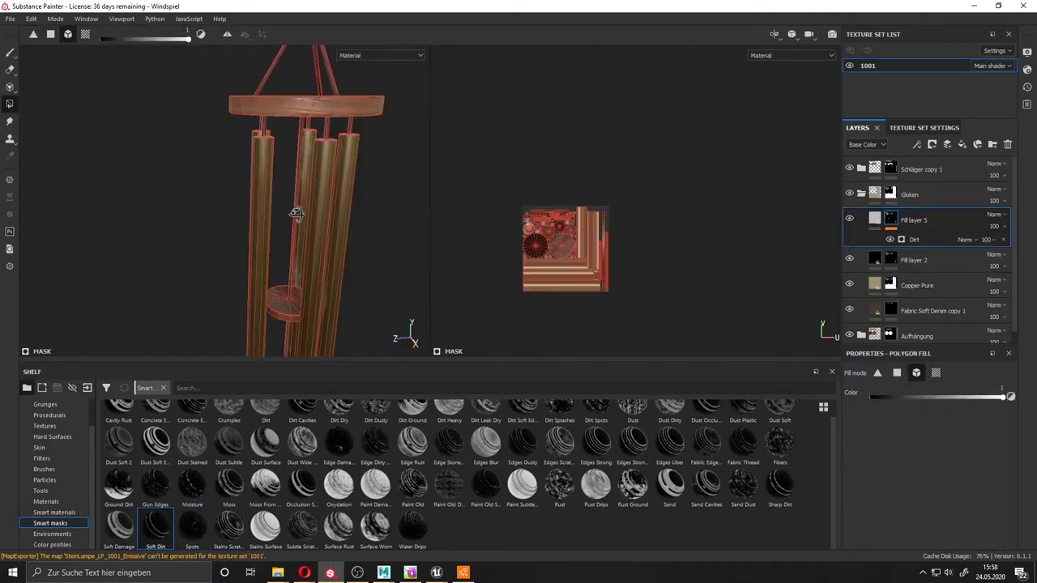
pyautogui.click(929, 239)
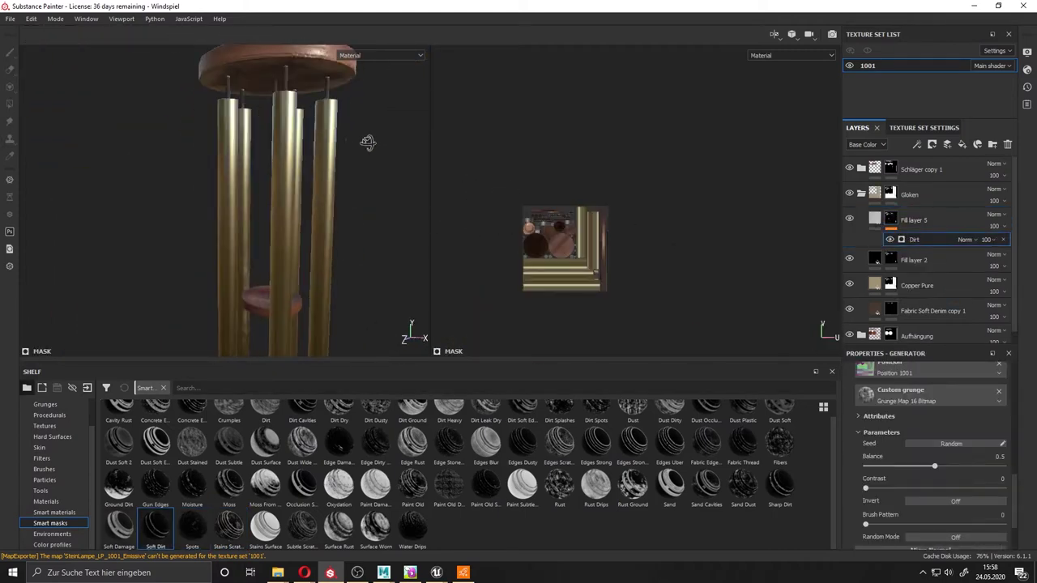
pyautogui.press('Delete')
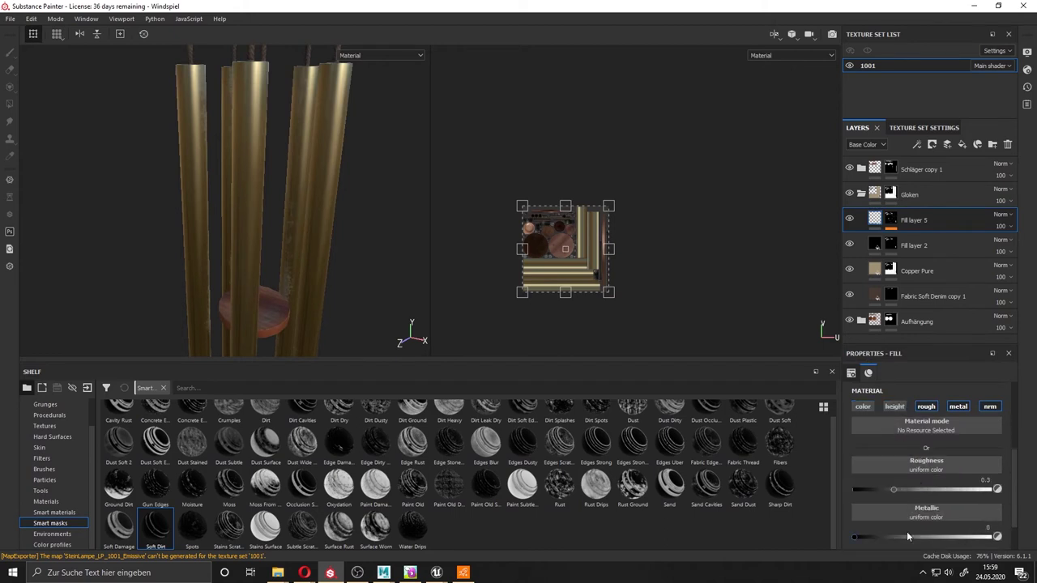
# Preview only the base colour channel, then return the viewport to the full material
pyautogui.scroll(-1, 930, 512)
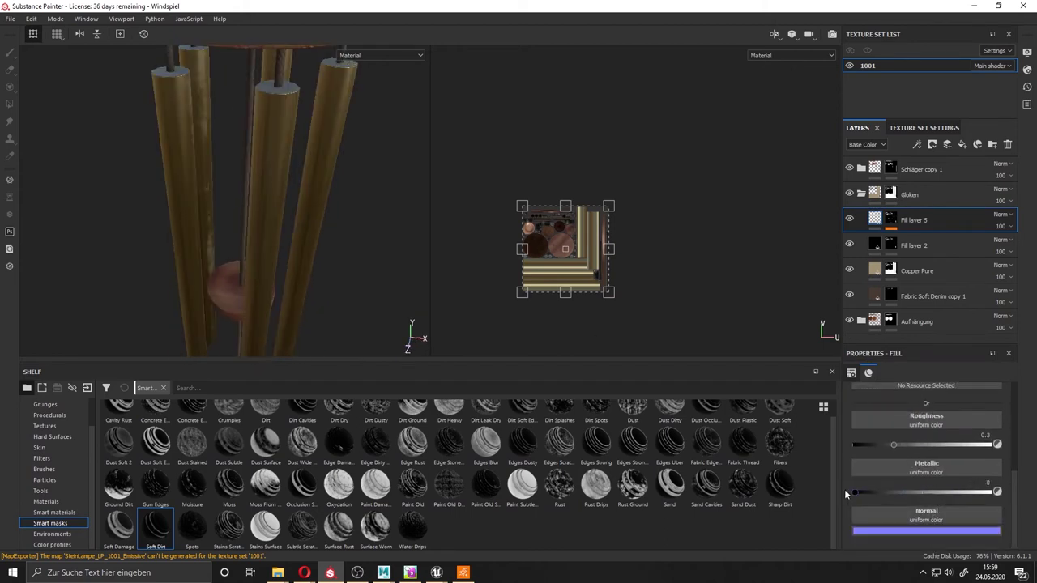
pyautogui.click(381, 55)
pyautogui.click(358, 85)
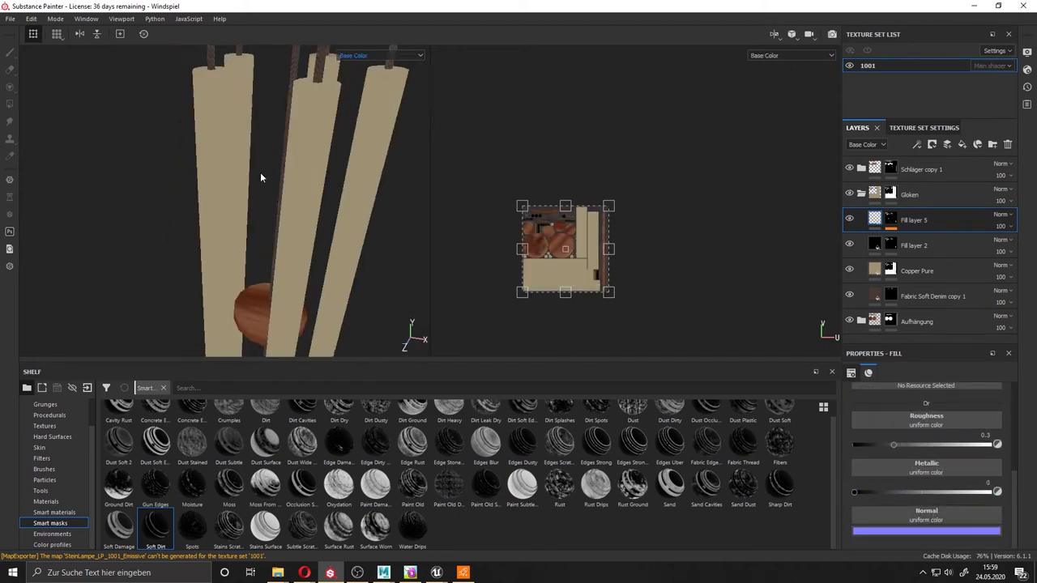
pyautogui.click(381, 55)
pyautogui.click(355, 71)
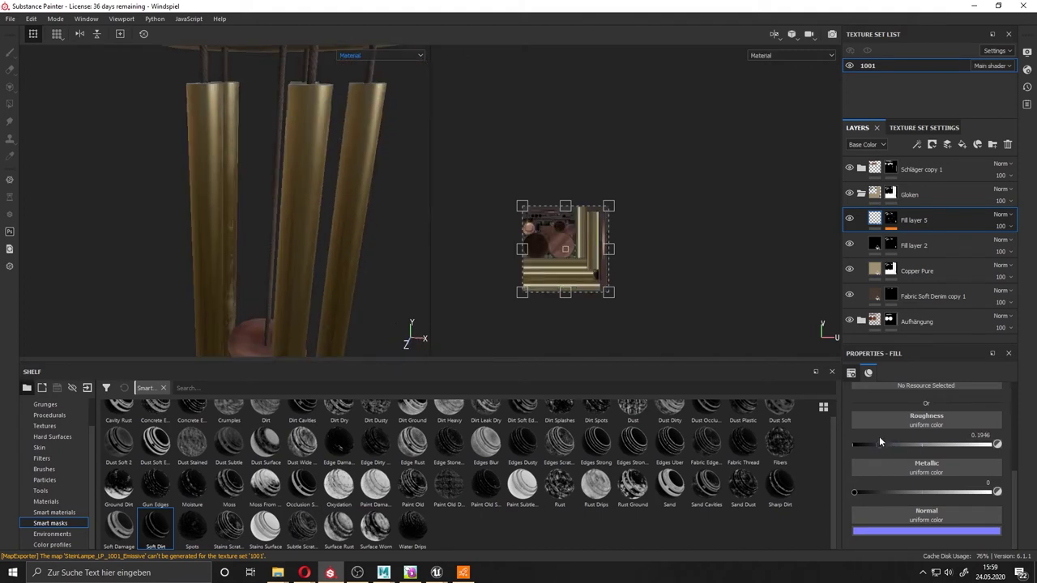
pyautogui.scroll(2, 878, 441)
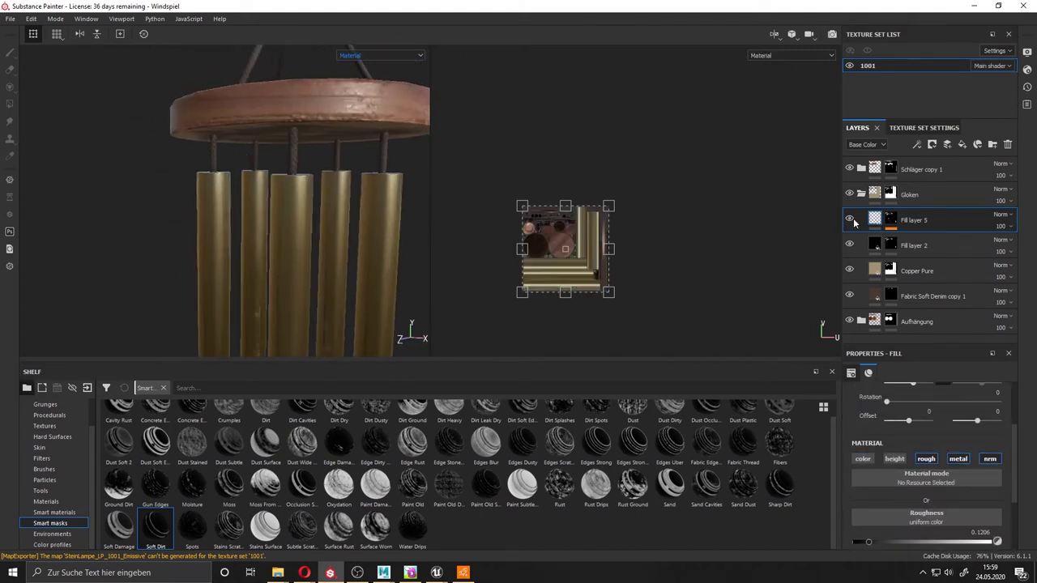
pyautogui.scroll(2, 919, 437)
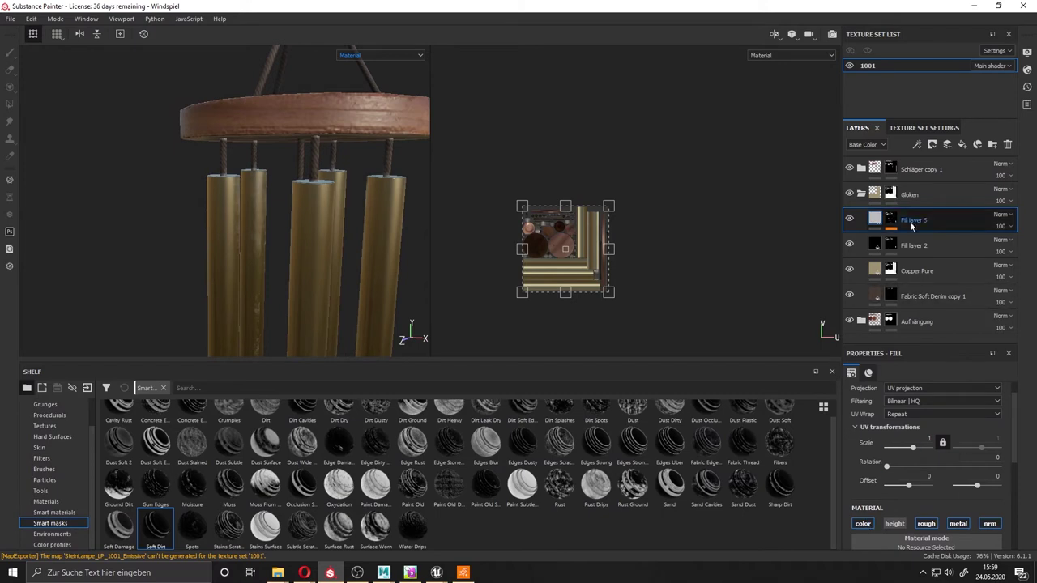
pyautogui.scroll(-2, 964, 454)
# Try Multiply blending on Fill layer 5 and darken its base colour to black
pyautogui.click(979, 478)
pyautogui.scroll(2, 320, 149)
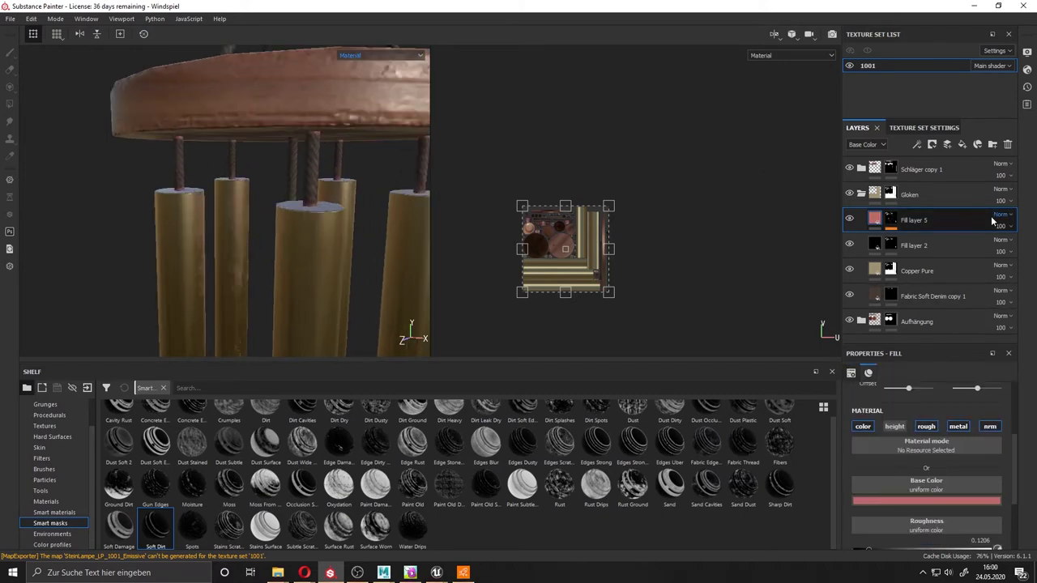
pyautogui.click(1000, 214)
pyautogui.click(996, 274)
pyautogui.moveTo(979, 469); pyautogui.dragTo(979, 464)
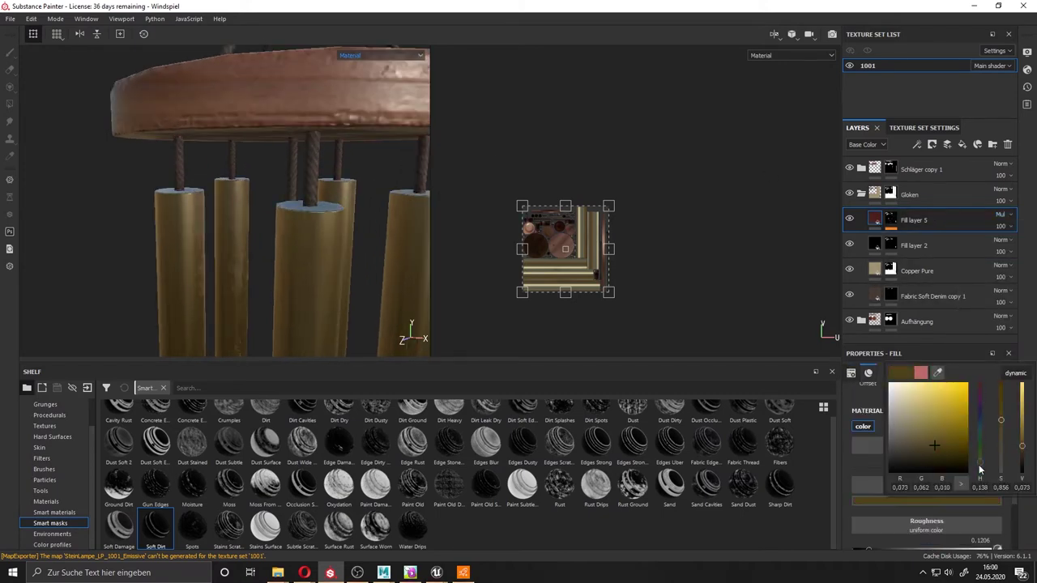
pyautogui.click(921, 413)
pyautogui.moveTo(1019, 415); pyautogui.dragTo(1021, 473)
# Return Fill layer 5 to Normal blending and apply the Soft Dirt smart mask
pyautogui.click(1000, 214)
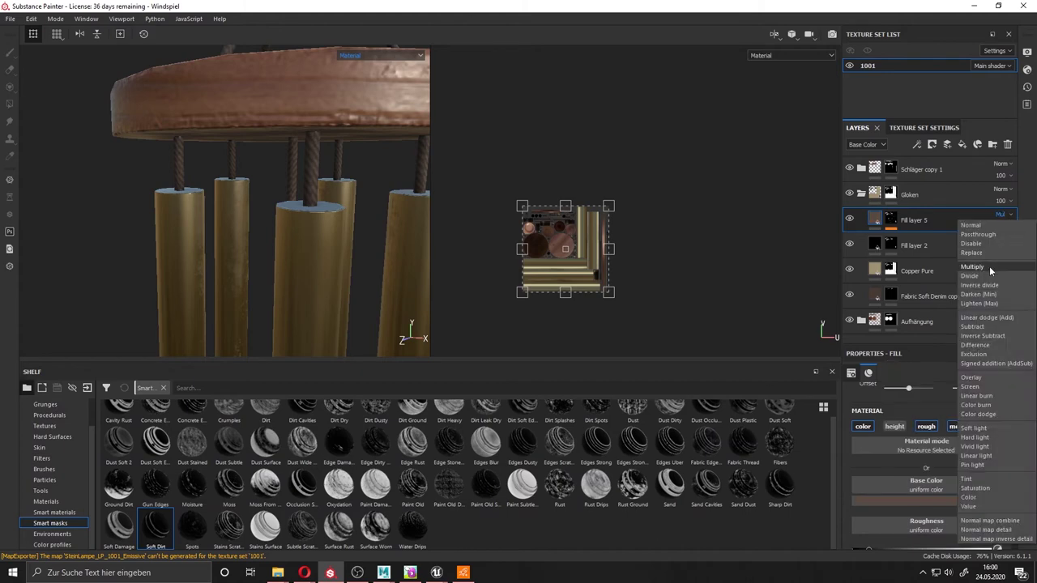
pyautogui.click(992, 230)
pyautogui.click(972, 501)
pyautogui.keyDown('alt'); pyautogui.moveTo(364, 202); pyautogui.dragTo(316, 159); pyautogui.keyUp('alt')
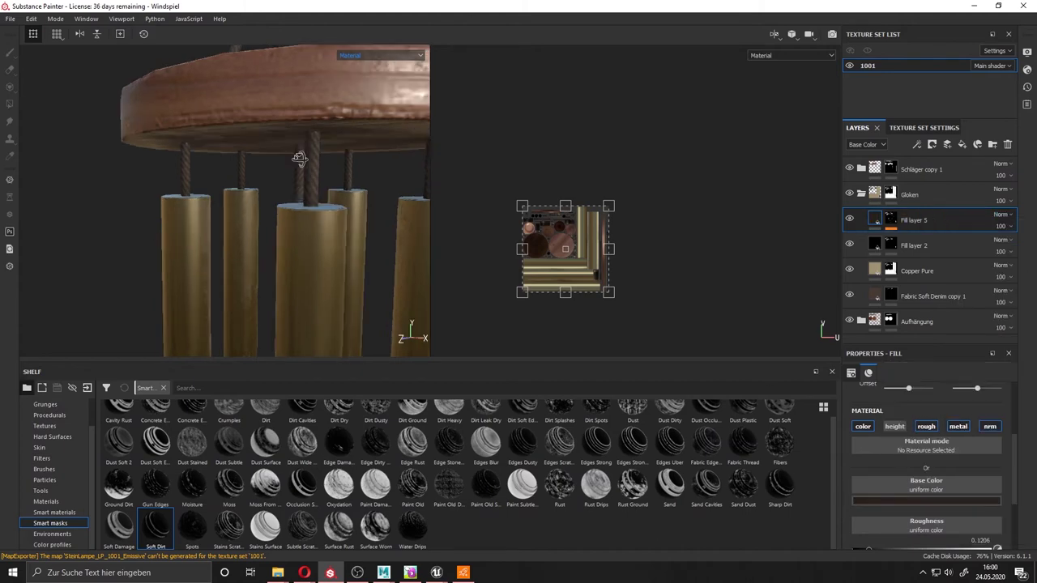
pyautogui.moveTo(931, 322); pyautogui.dragTo(898, 220)
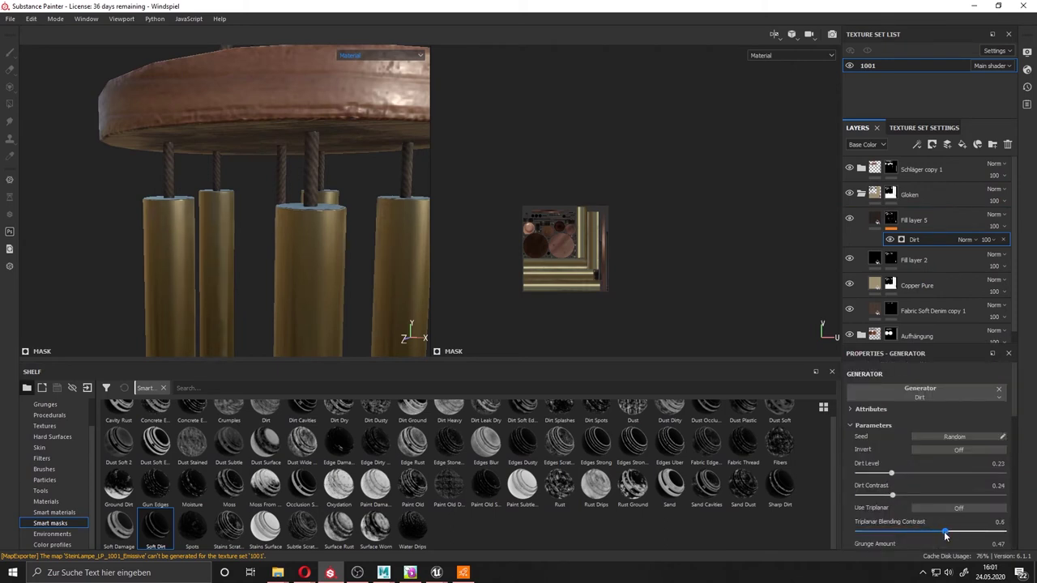
# Raise the Dirt mask's grunge amount, then delete the Dirt mask from Fill layer 5
pyautogui.scroll(-2, 945, 535)
pyautogui.click(933, 491)
pyautogui.moveTo(887, 512); pyautogui.dragTo(868, 512)
pyautogui.scroll(-3, 873, 516)
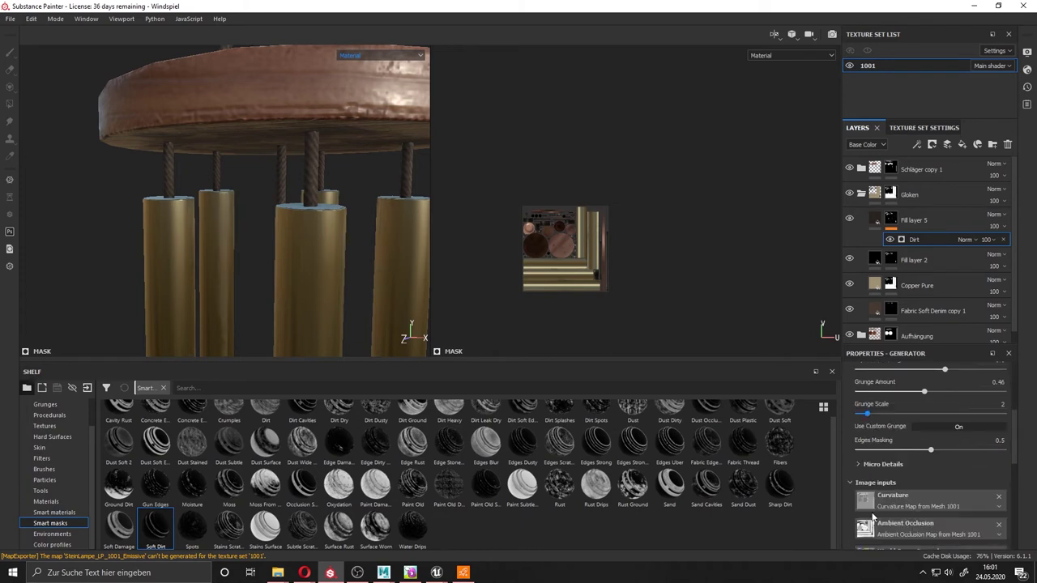
pyautogui.scroll(-1, 921, 463)
pyautogui.keyDown('alt'); pyautogui.moveTo(281, 135); pyautogui.dragTo(883, 387); pyautogui.keyUp('alt')
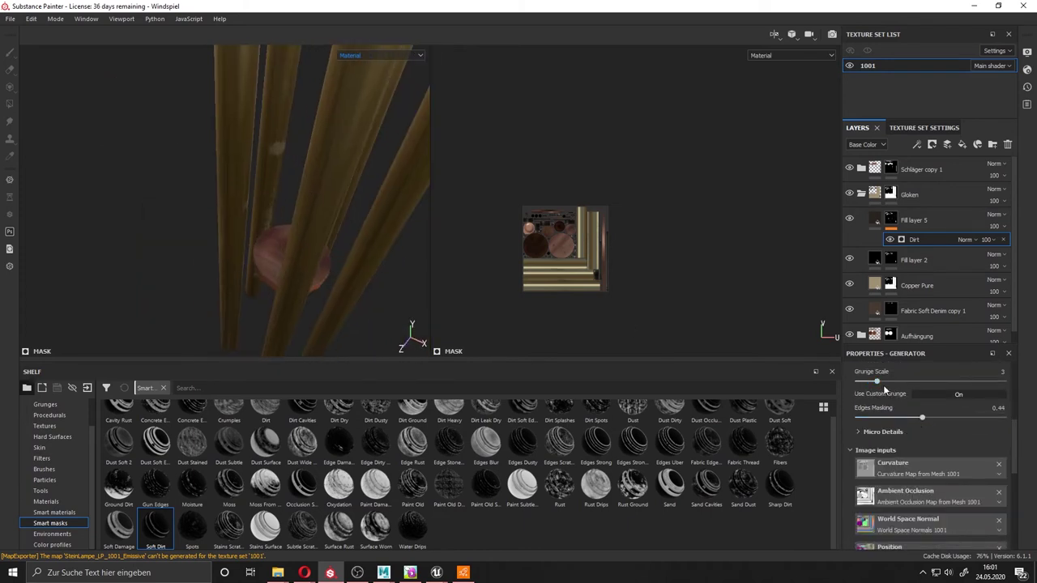
pyautogui.scroll(2, 883, 385)
pyautogui.keyDown('alt'); pyautogui.moveTo(275, 149); pyautogui.dragTo(920, 430); pyautogui.keyUp('alt')
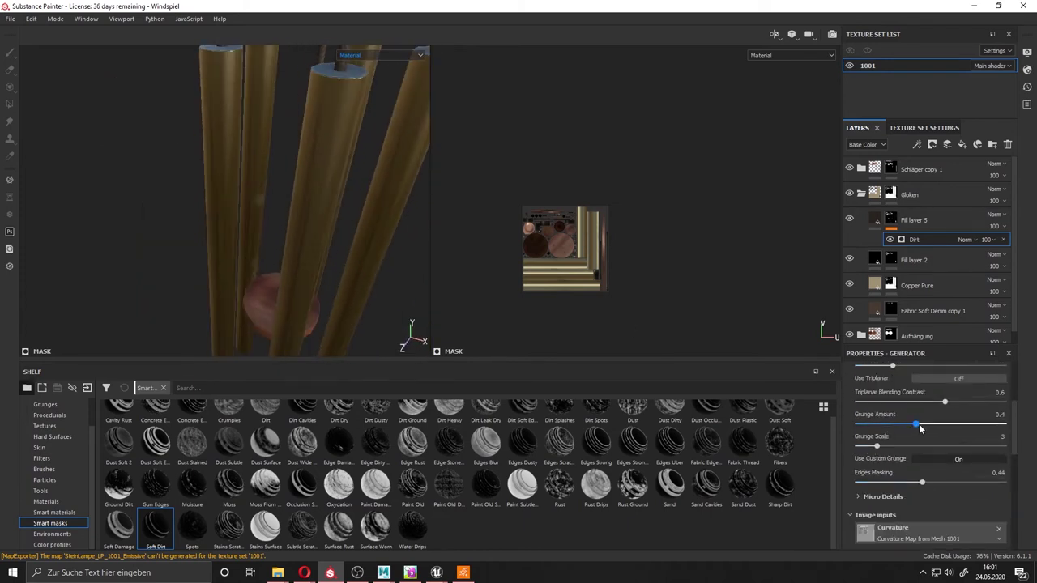
pyautogui.click(1003, 240)
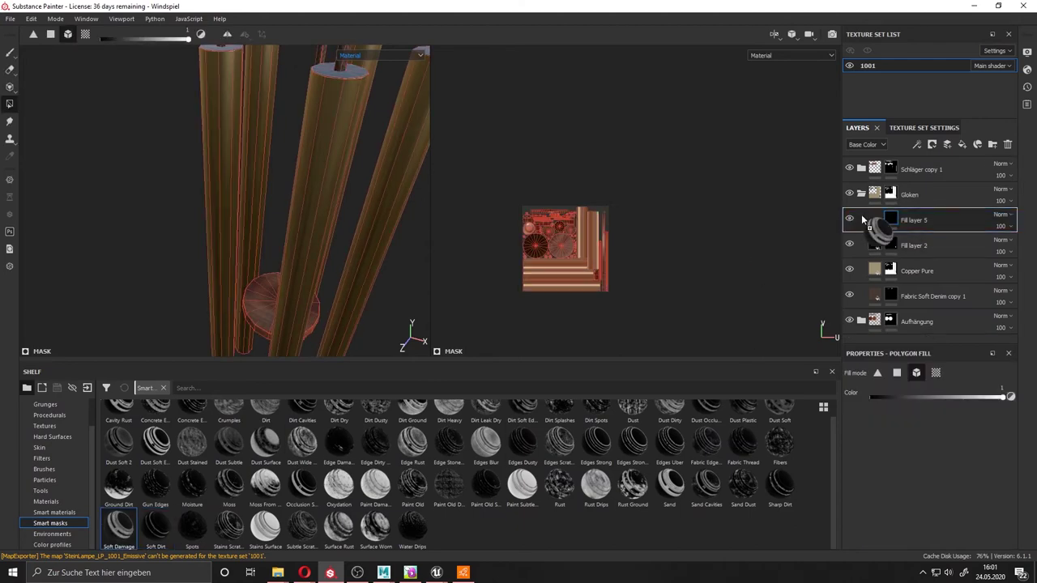
# Add a curvature mask to Fill layer 5 and lower its balance to darken the tubes
pyautogui.keyDown('alt'); pyautogui.moveTo(864, 221); pyautogui.dragTo(497, 459); pyautogui.keyUp('alt')
pyautogui.scroll(1, 597, 424)
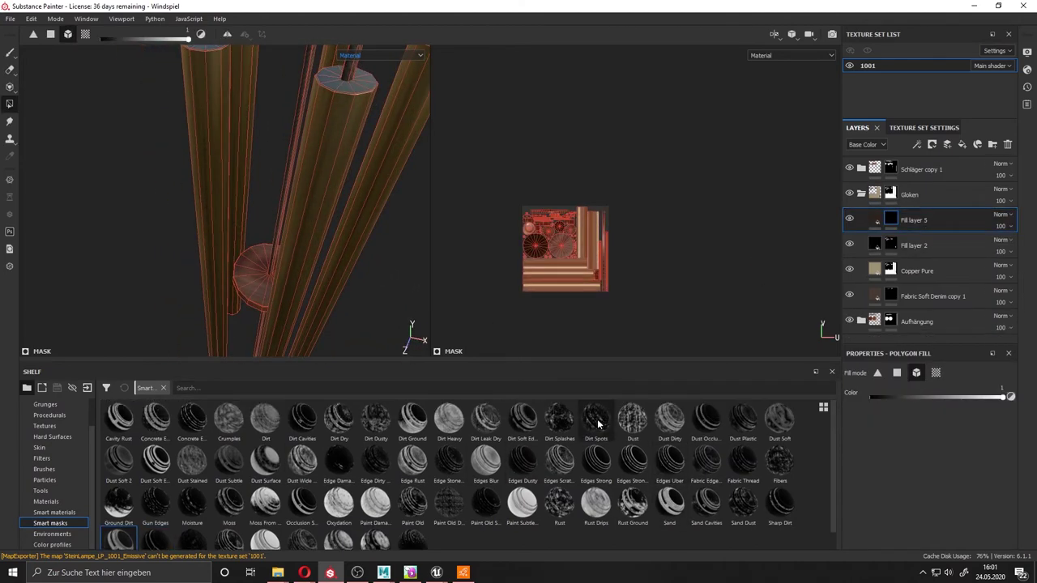
pyautogui.moveTo(905, 222); pyautogui.dragTo(905, 224)
pyautogui.keyDown('alt'); pyautogui.moveTo(454, 235); pyautogui.dragTo(331, 239); pyautogui.keyUp('alt')
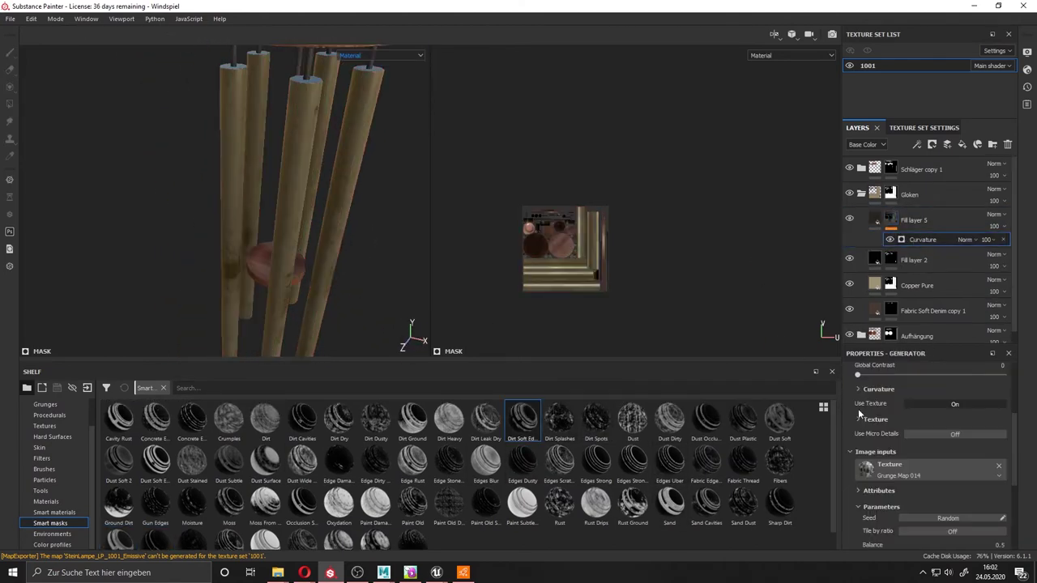
pyautogui.click(891, 459)
pyautogui.click(903, 482)
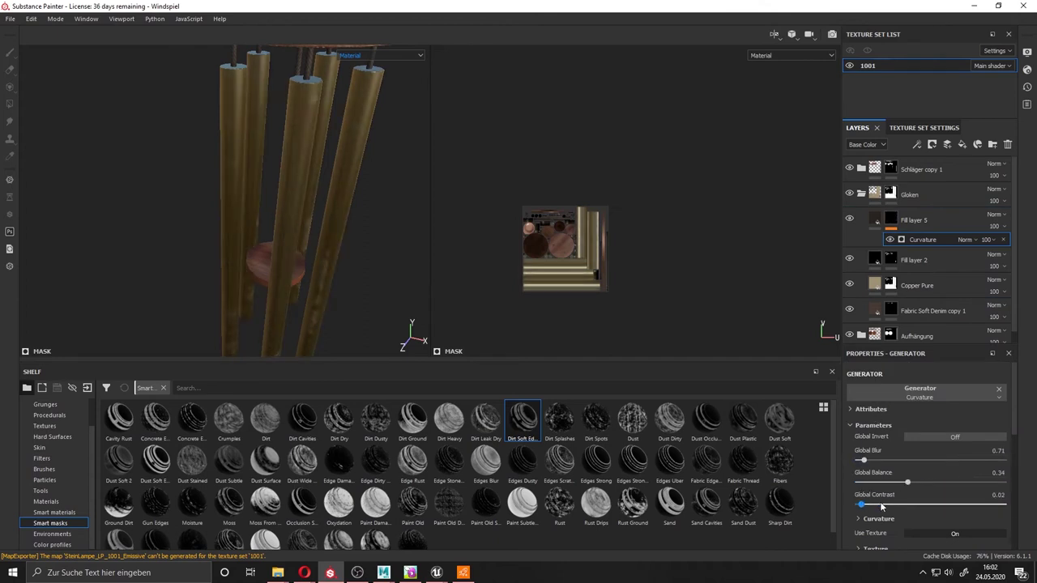
pyautogui.scroll(-3, 899, 488)
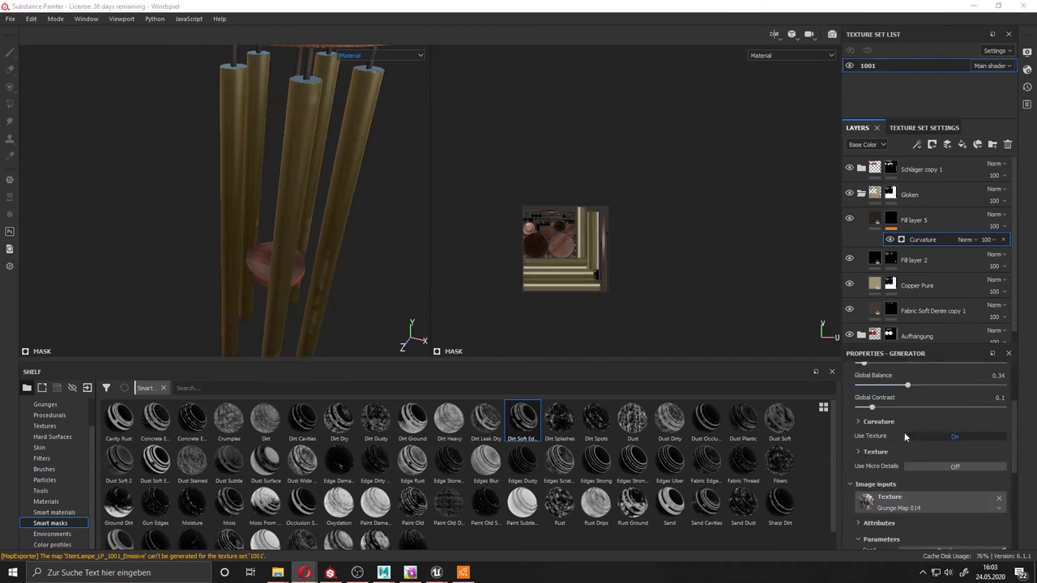
pyautogui.scroll(-4, 904, 437)
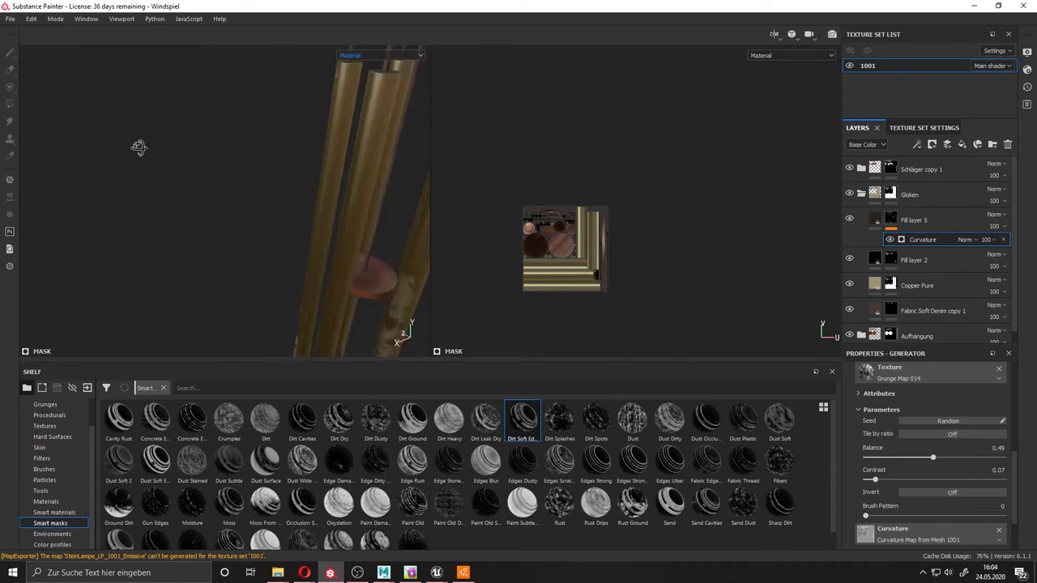
pyautogui.keyDown('alt'); pyautogui.moveTo(138, 146); pyautogui.dragTo(243, 162); pyautogui.keyUp('alt')
# Raise Fill layer 5's metallic value so the tubes look more metallic
pyautogui.click(875, 219)
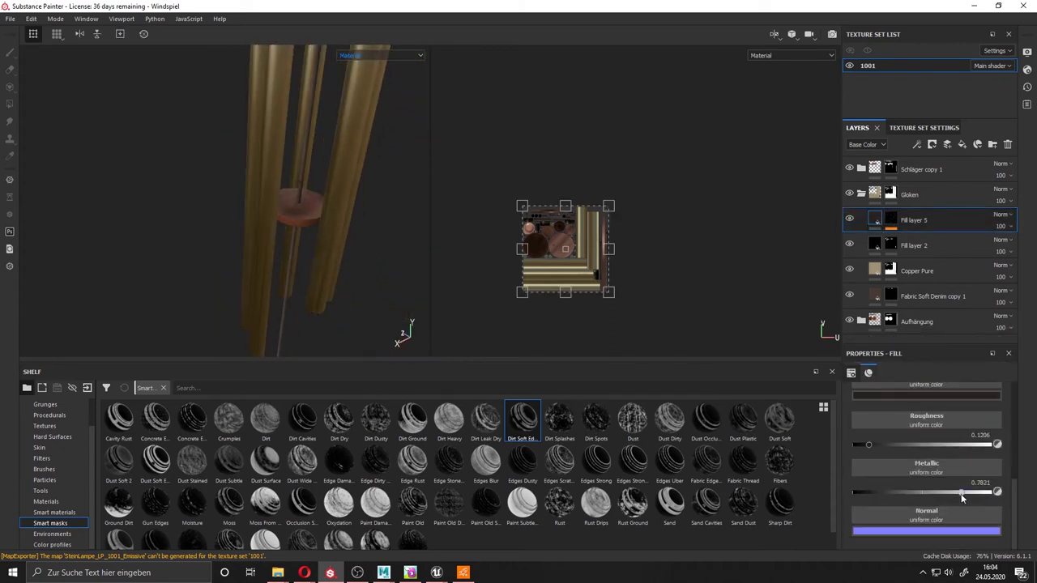
pyautogui.keyDown('alt'); pyautogui.moveTo(809, 341); pyautogui.dragTo(834, 308); pyautogui.keyUp('alt')
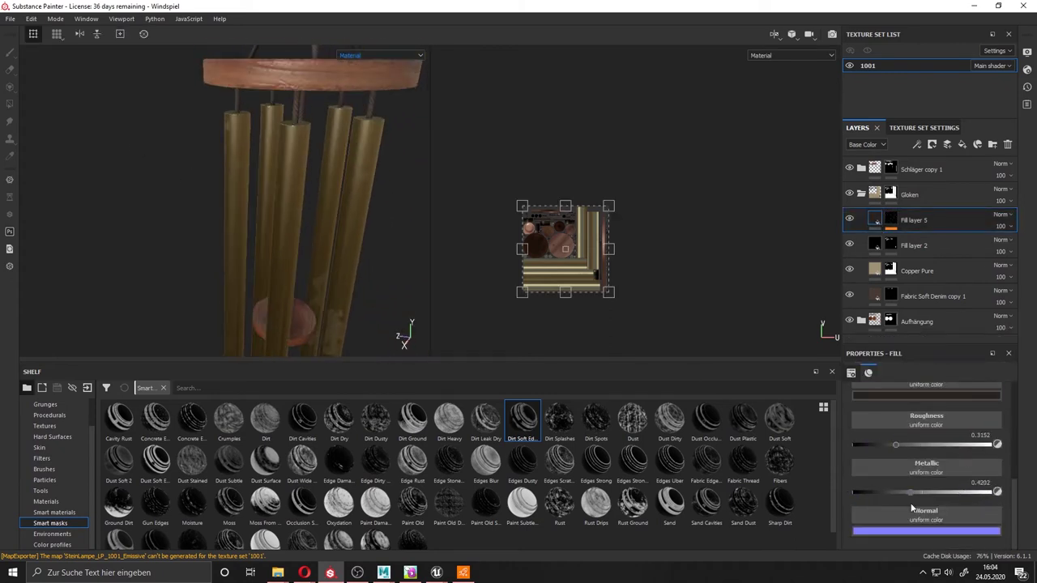
pyautogui.moveTo(912, 509); pyautogui.dragTo(953, 492)
pyautogui.keyDown('alt'); pyautogui.moveTo(347, 218); pyautogui.dragTo(297, 245); pyautogui.keyUp('alt')
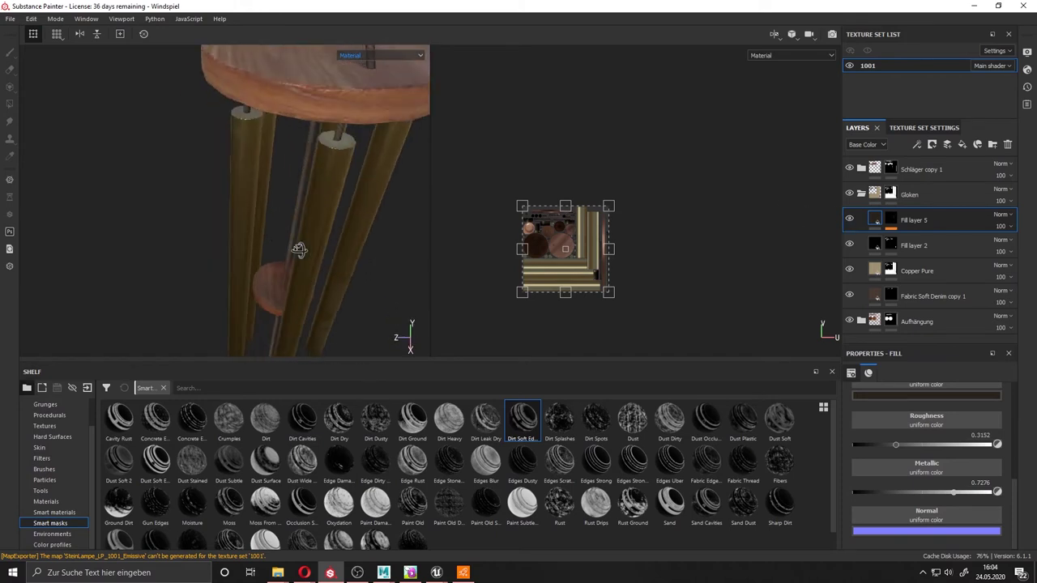
pyautogui.keyDown('alt'); pyautogui.moveTo(480, 261); pyautogui.dragTo(254, 197); pyautogui.keyUp('alt')
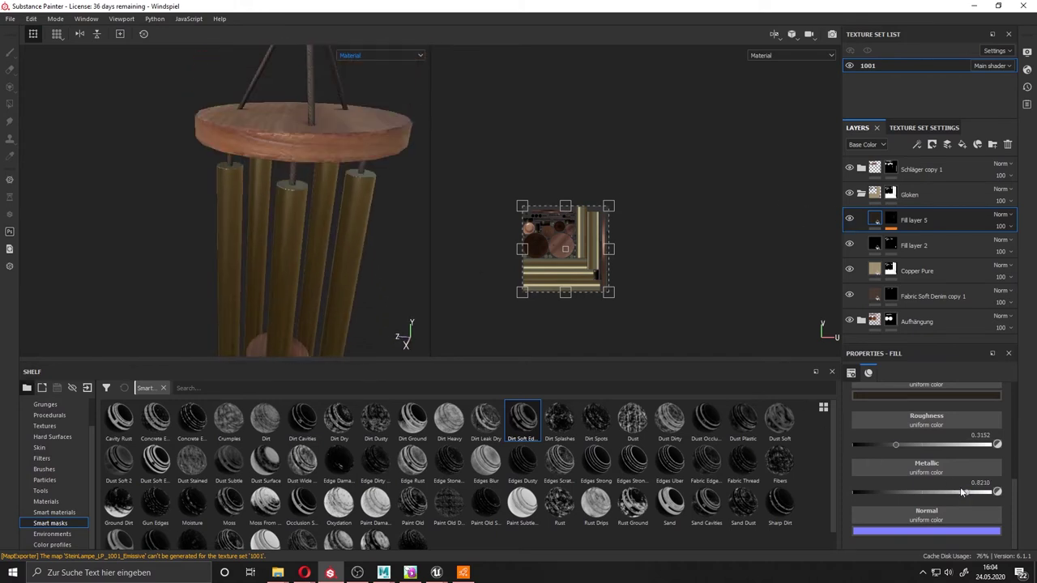
pyautogui.keyDown('alt'); pyautogui.moveTo(973, 498); pyautogui.dragTo(682, 207); pyautogui.keyUp('alt')
# Add Layer 2 and set up a dark red polygon fill
pyautogui.click(961, 145)
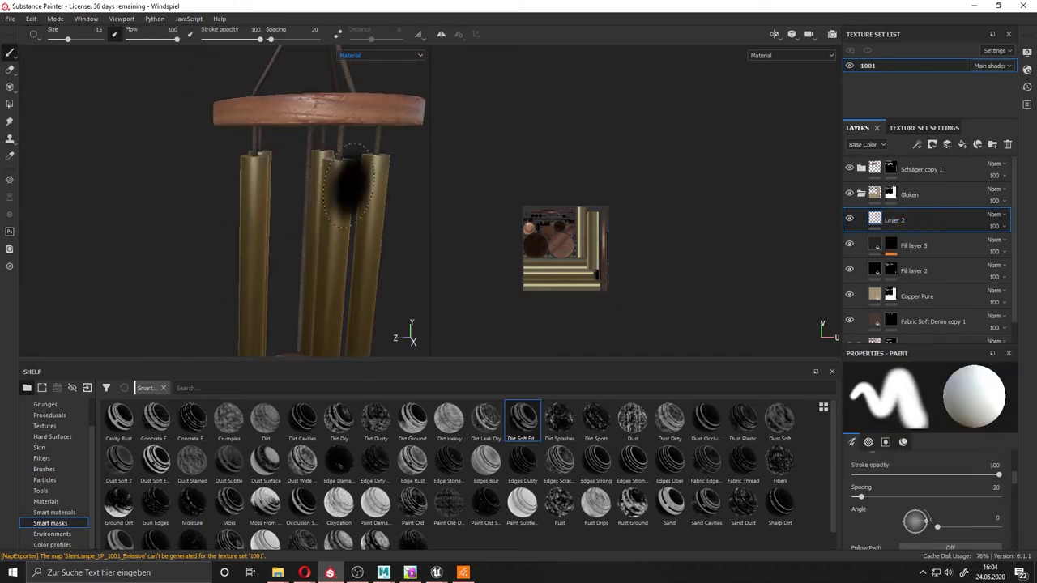
pyautogui.press('Return')
pyautogui.click(10, 105)
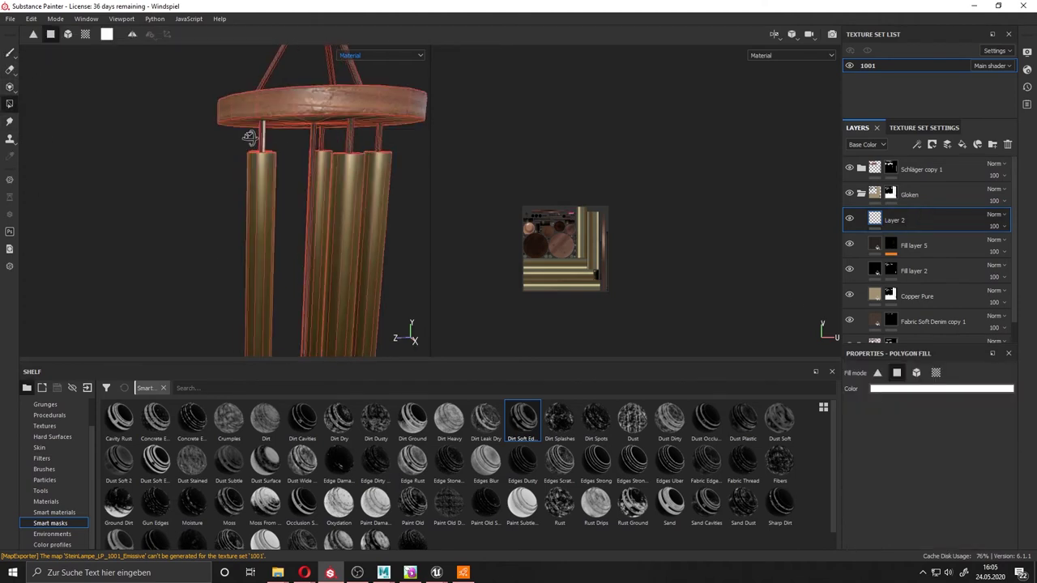
pyautogui.keyDown('alt'); pyautogui.moveTo(238, 140); pyautogui.dragTo(385, 139); pyautogui.keyUp('alt')
pyautogui.click(940, 388)
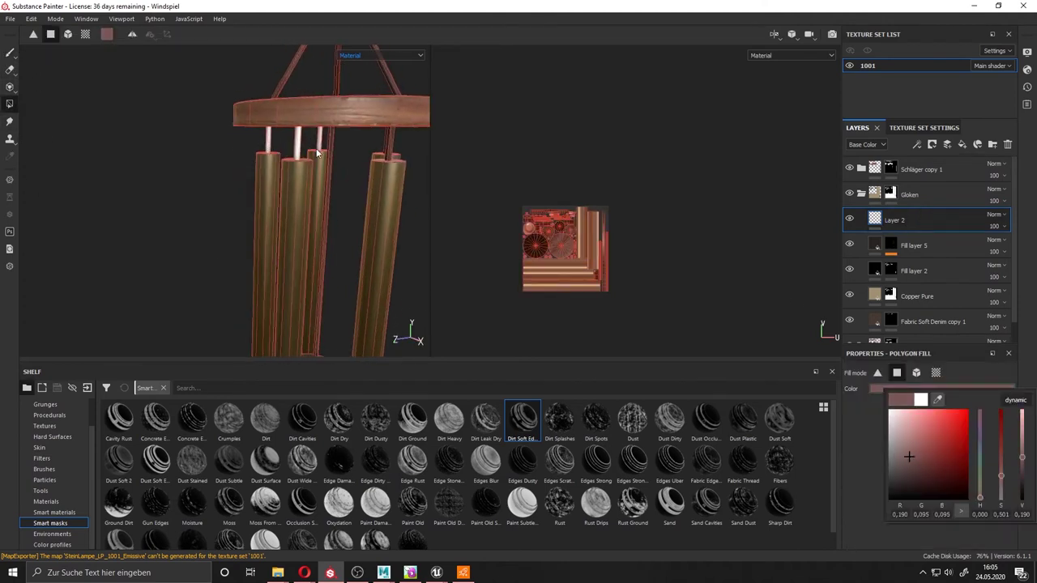
pyautogui.keyDown('alt'); pyautogui.moveTo(320, 135); pyautogui.dragTo(340, 186); pyautogui.keyUp('alt')
# Give Layer 2 an edge-dirt smart mask, Multiply blending and 68 opacity
pyautogui.doubleClick(894, 220)
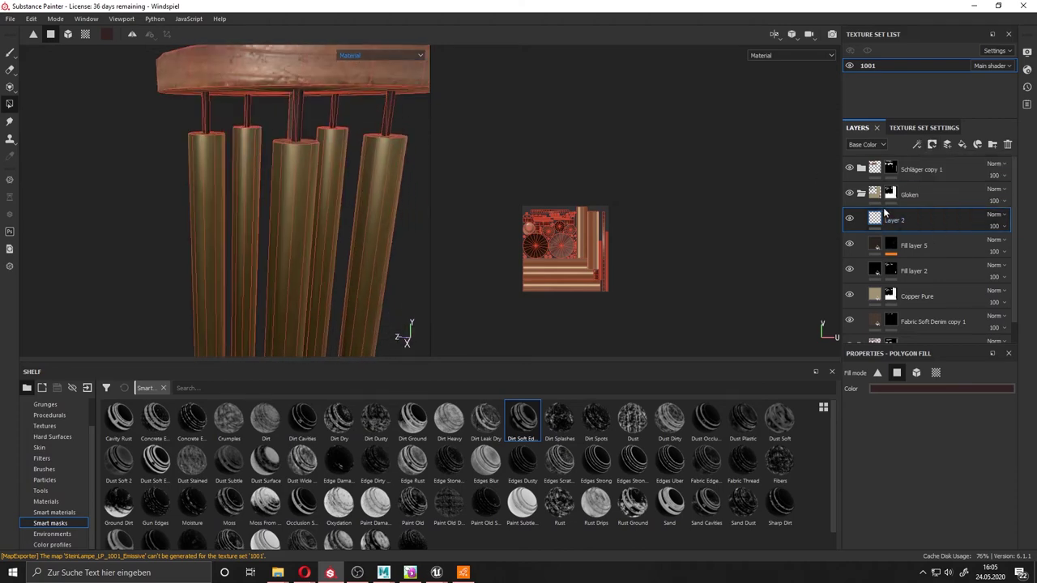
pyautogui.moveTo(880, 220); pyautogui.dragTo(883, 221)
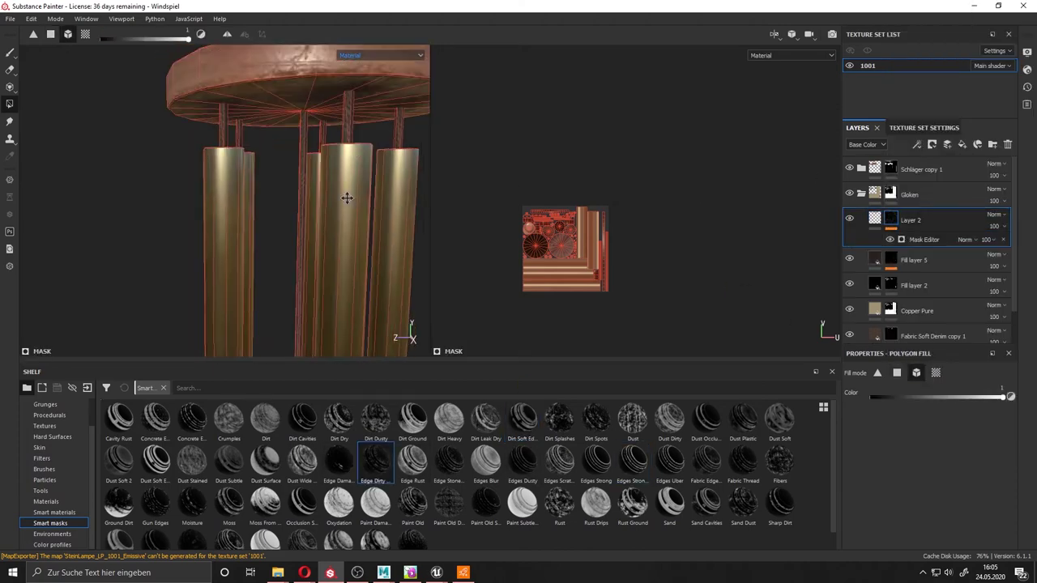
pyautogui.click(921, 240)
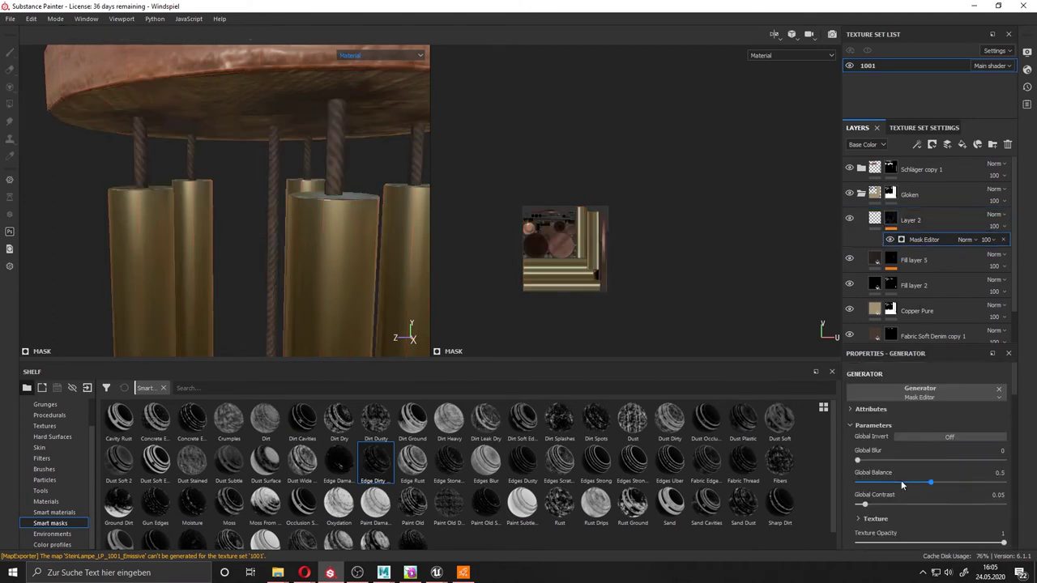
pyautogui.click(994, 214)
pyautogui.click(985, 261)
pyautogui.click(1018, 252)
# Raise the mask's global balance and lower its texture opacity, then select Fill layer 4
pyautogui.click(987, 483)
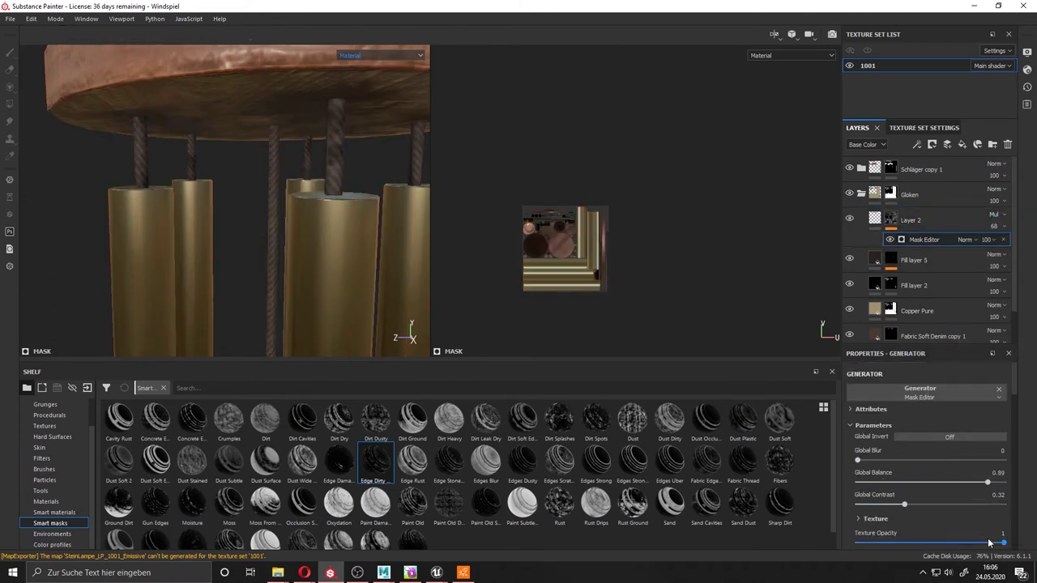
pyautogui.scroll(-2, 988, 543)
pyautogui.click(975, 479)
pyautogui.moveTo(924, 513); pyautogui.dragTo(904, 514)
pyautogui.scroll(-3, 863, 455)
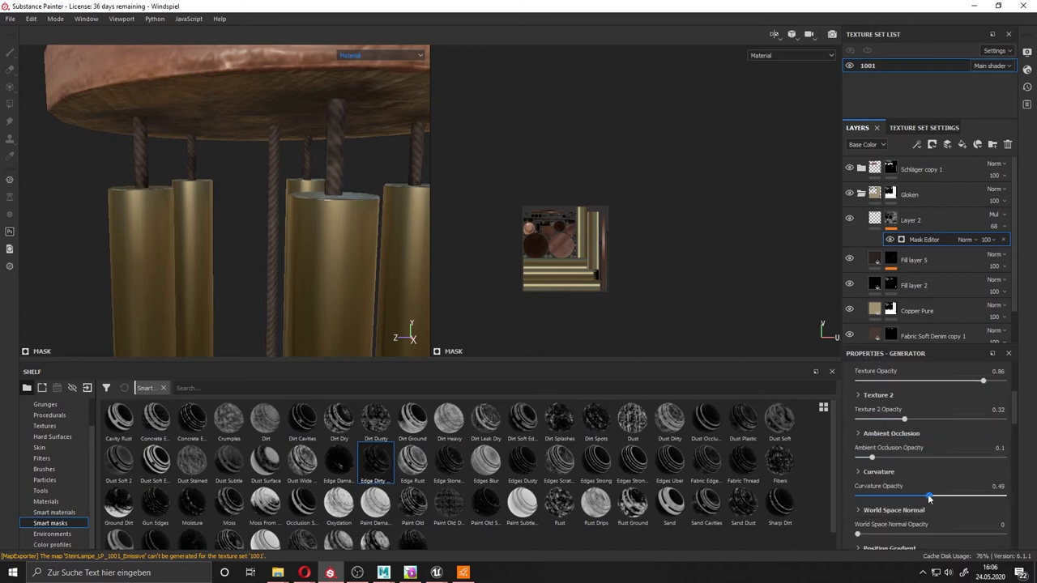
pyautogui.scroll(-3, 929, 498)
pyautogui.keyDown('alt'); pyautogui.moveTo(277, 109); pyautogui.dragTo(234, 178); pyautogui.keyUp('alt')
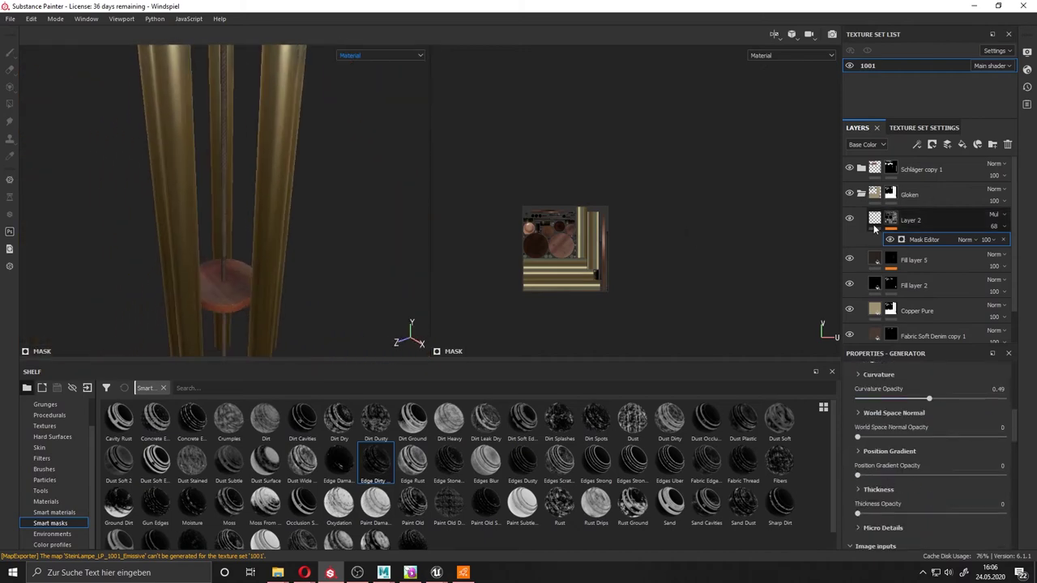
pyautogui.scroll(-1, 875, 229)
pyautogui.click(891, 246)
pyautogui.moveTo(196, 265)
pyautogui.keyDown('alt'); pyautogui.mouseDown()
pyautogui.moveTo(269, 338)
pyautogui.moveTo(235, 261)
pyautogui.mouseUp(); pyautogui.keyUp('alt')
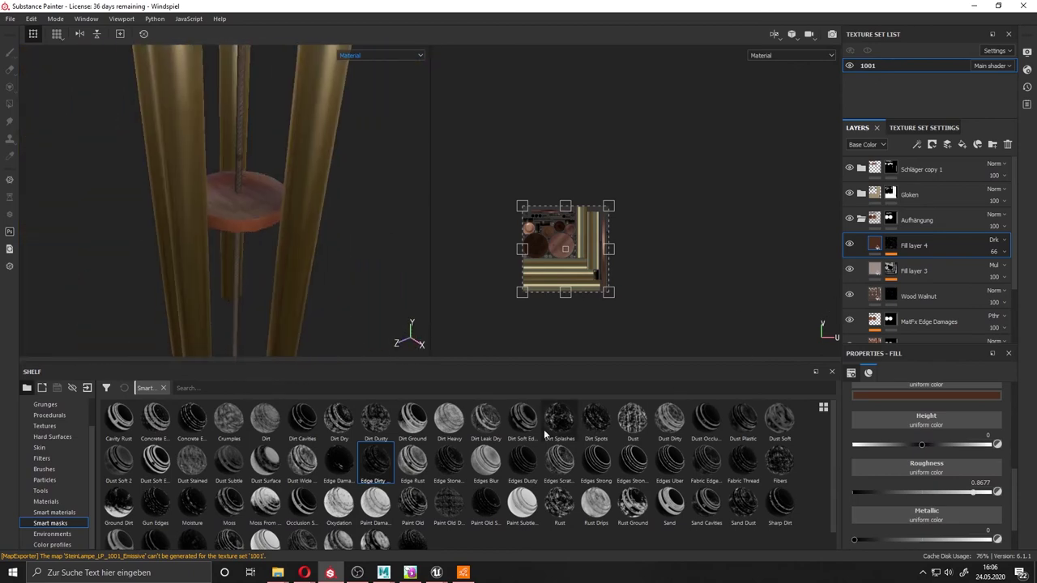
# Add a MatFx Edge Damages filter on the wooden clapper from the Filters shelf, then undo it
pyautogui.click(52, 534)
pyautogui.click(39, 447)
pyautogui.click(42, 458)
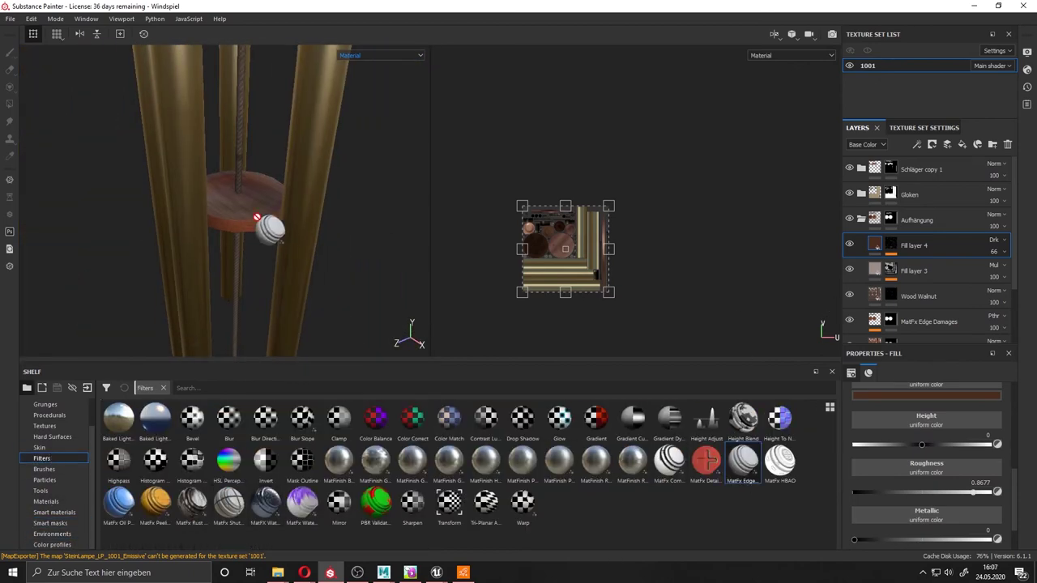
pyautogui.moveTo(257, 217); pyautogui.dragTo(915, 269)
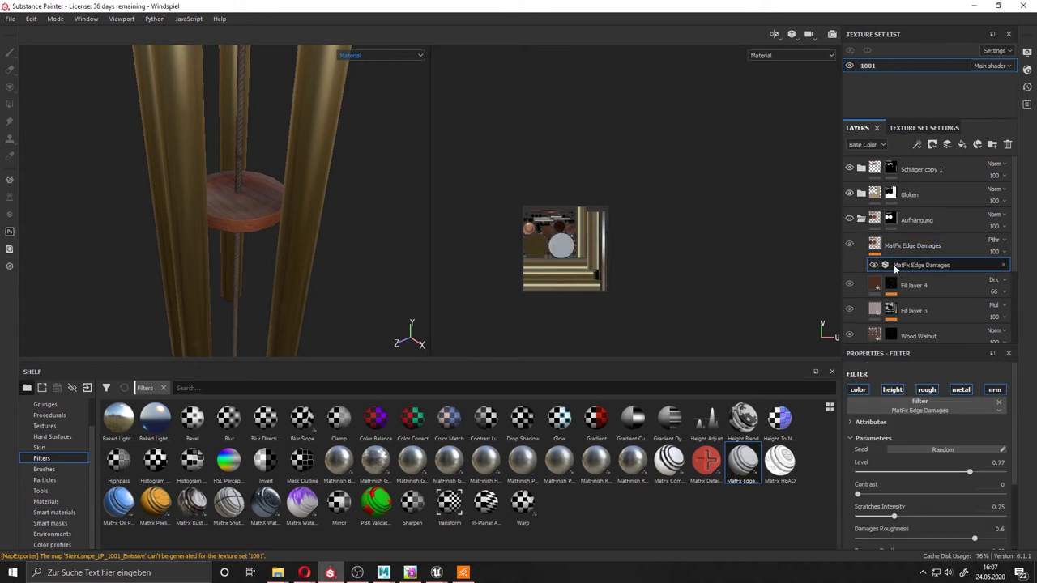
pyautogui.hotkey('ctrl', 'z')
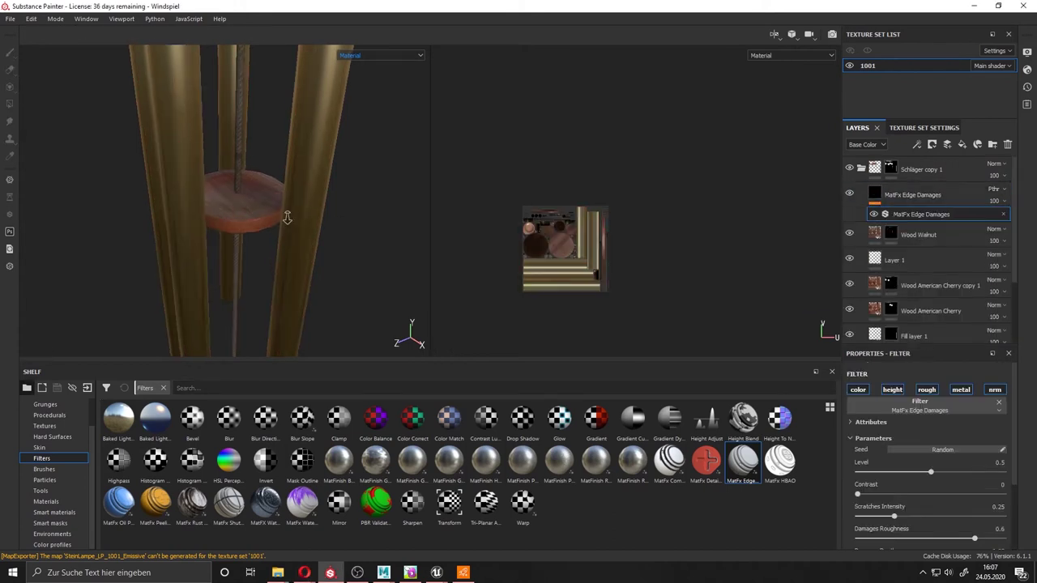
pyautogui.keyDown('alt'); pyautogui.moveTo(287, 217); pyautogui.dragTo(291, 243, button='right'); pyautogui.keyUp('alt')
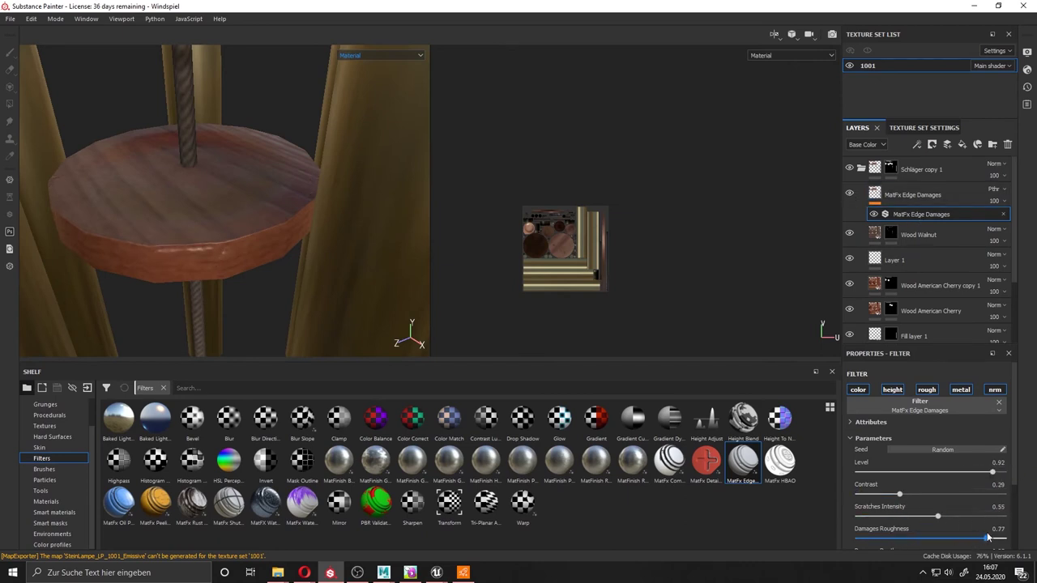
pyautogui.scroll(-2, 987, 537)
pyautogui.hotkey('ctrl', 'z')
pyautogui.hotkey('ctrl', 'z')
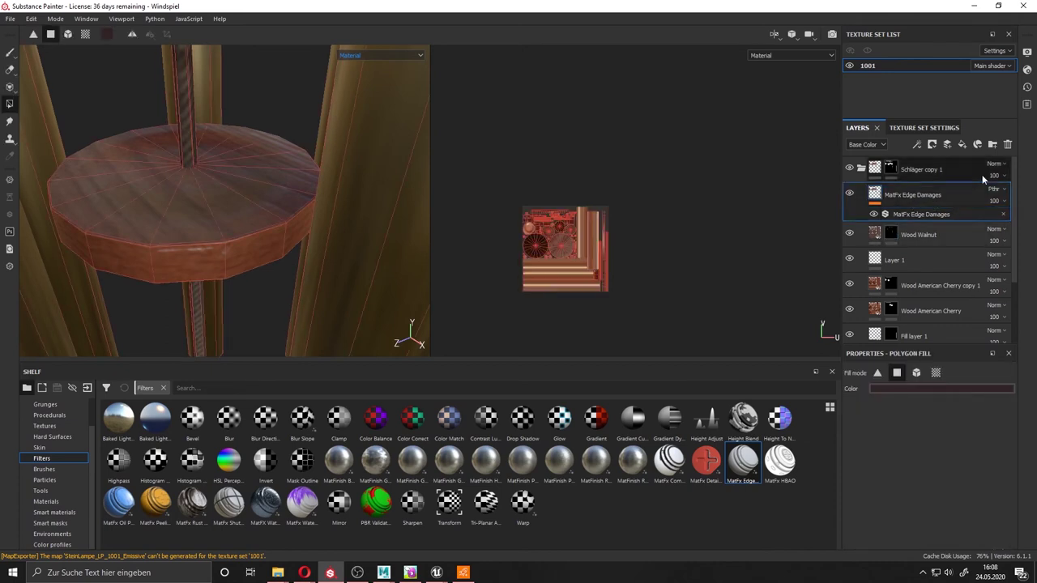
# Add Layer 3 and fill the wooden disc with a dark colour by mesh part
pyautogui.click(945, 151)
pyautogui.click(920, 389)
pyautogui.click(894, 484)
pyautogui.click(260, 224)
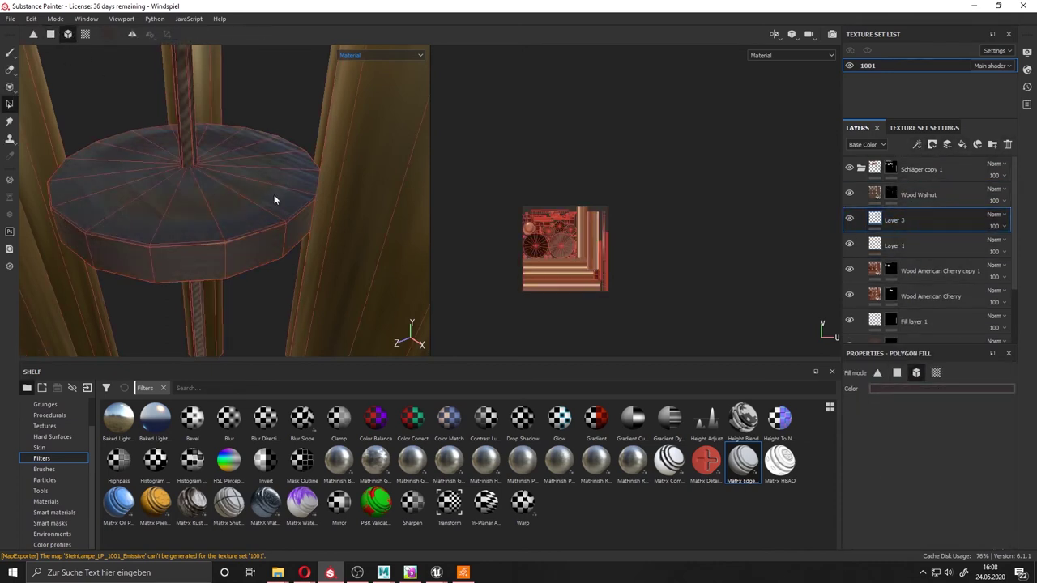
pyautogui.moveTo(274, 199)
pyautogui.mouseDown(button='middle')
pyautogui.moveTo(243, 247)
pyautogui.moveTo(208, 237)
pyautogui.moveTo(206, 217)
pyautogui.mouseUp(button='middle')
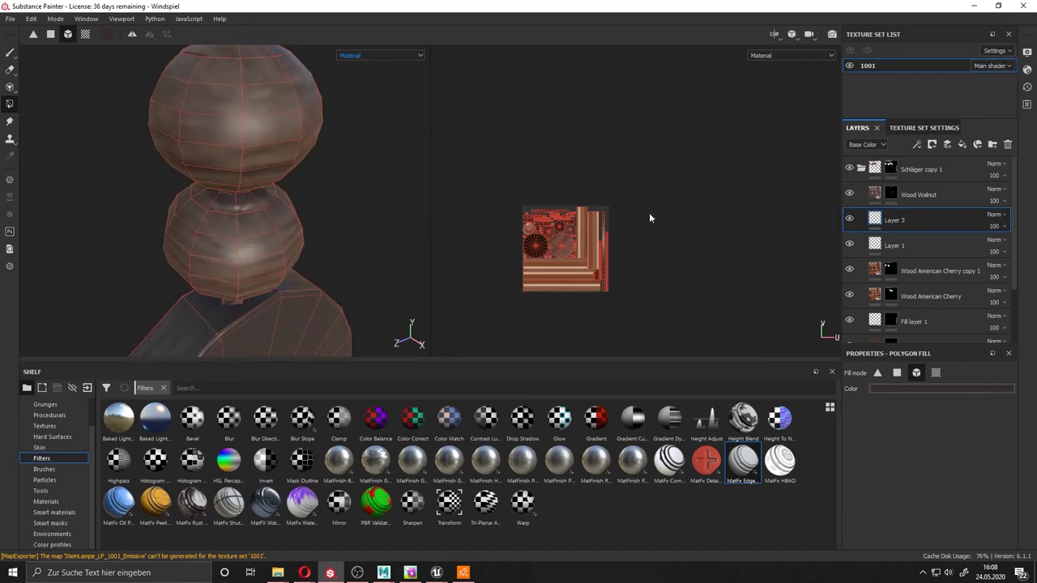
pyautogui.click(849, 220)
pyautogui.scroll(-2, 297, 224)
pyautogui.scroll(-5, 297, 224)
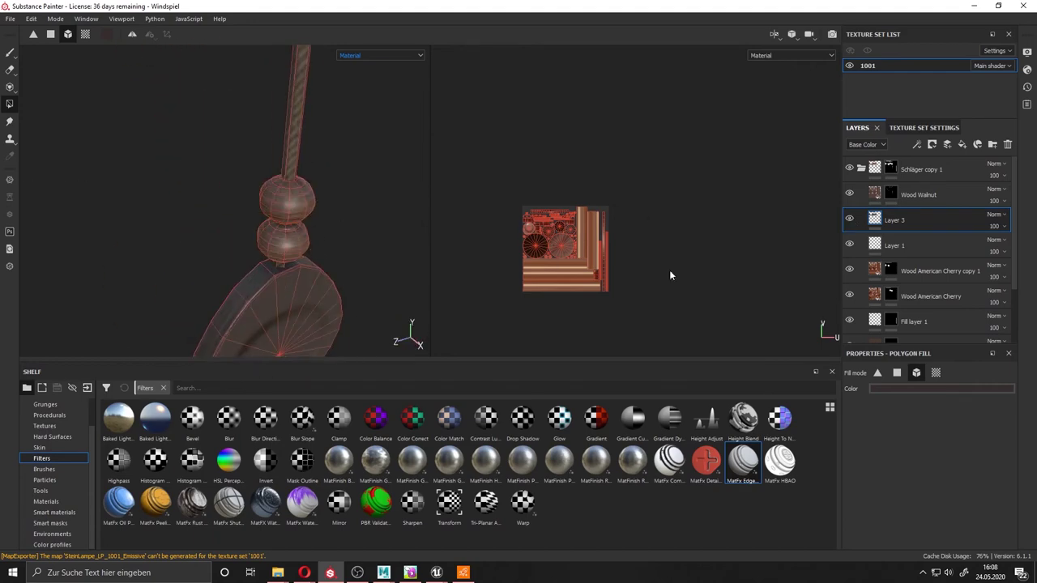
pyautogui.click(81, 523)
# Apply the Edge Dirt smart mask to Layer 3 and check it on the wooden disc
pyautogui.moveTo(375, 471); pyautogui.dragTo(899, 220)
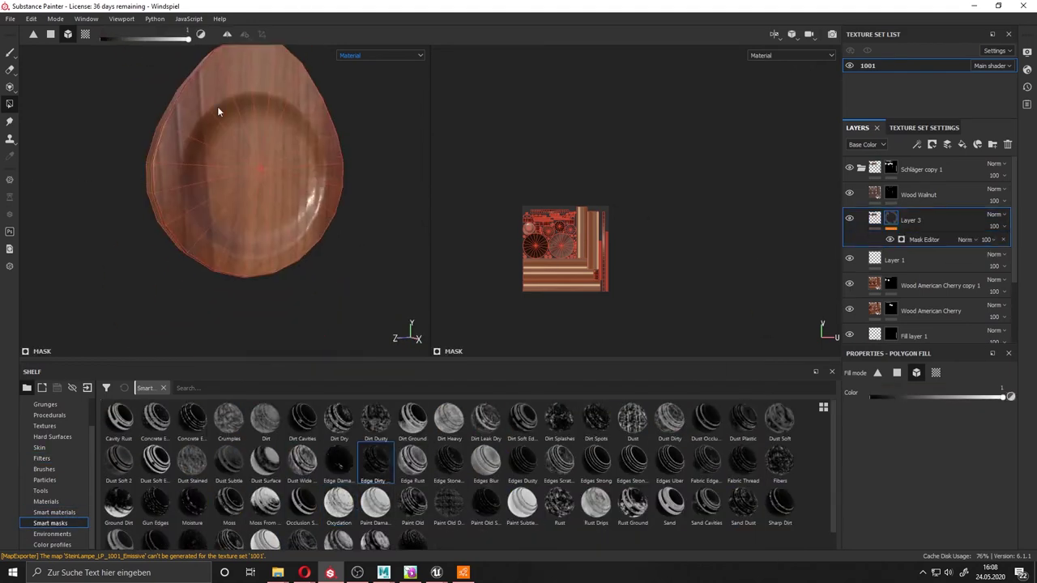
pyautogui.scroll(-3, 217, 106)
pyautogui.scroll(-3, 217, 106)
pyautogui.keyDown('alt'); pyautogui.moveTo(217, 106); pyautogui.dragTo(238, 200, button='middle'); pyautogui.keyUp('alt')
pyautogui.keyDown('alt'); pyautogui.moveTo(239, 201); pyautogui.dragTo(932, 387); pyautogui.keyUp('alt')
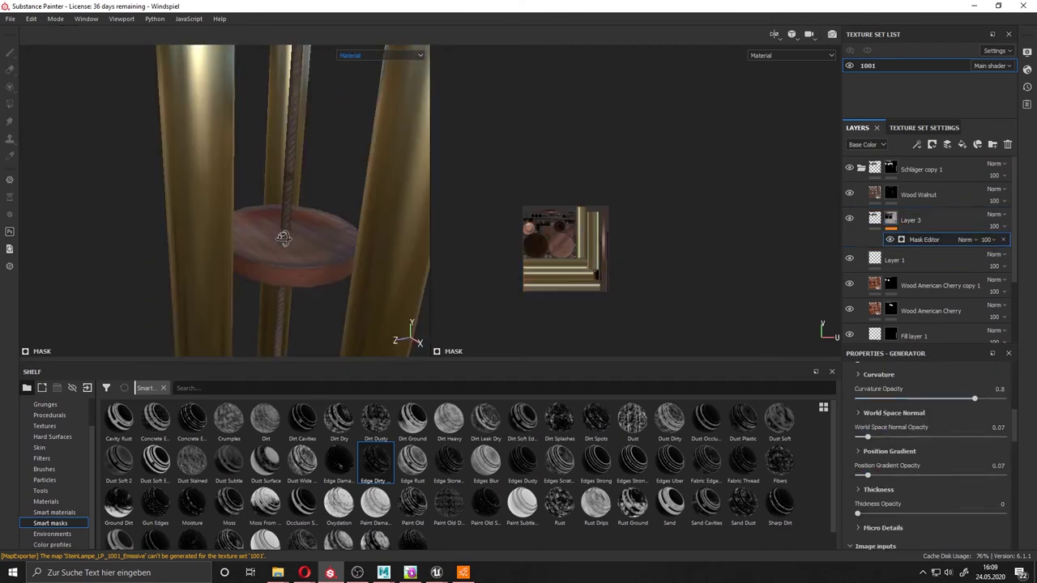
pyautogui.scroll(-3, 883, 502)
pyautogui.scroll(-1, 900, 486)
pyautogui.scroll(-1, 962, 497)
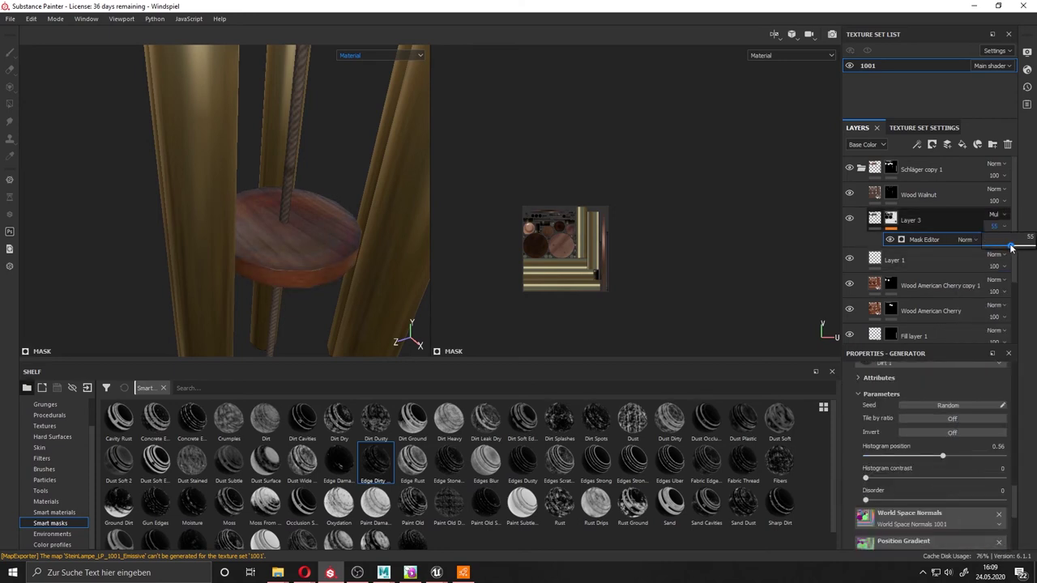
pyautogui.click(995, 231)
# Duplicate Layer 3 into Layer 3 copy 1 and tweak its mask while inspecting the pendant
pyautogui.hotkey('ctrl', 'd')
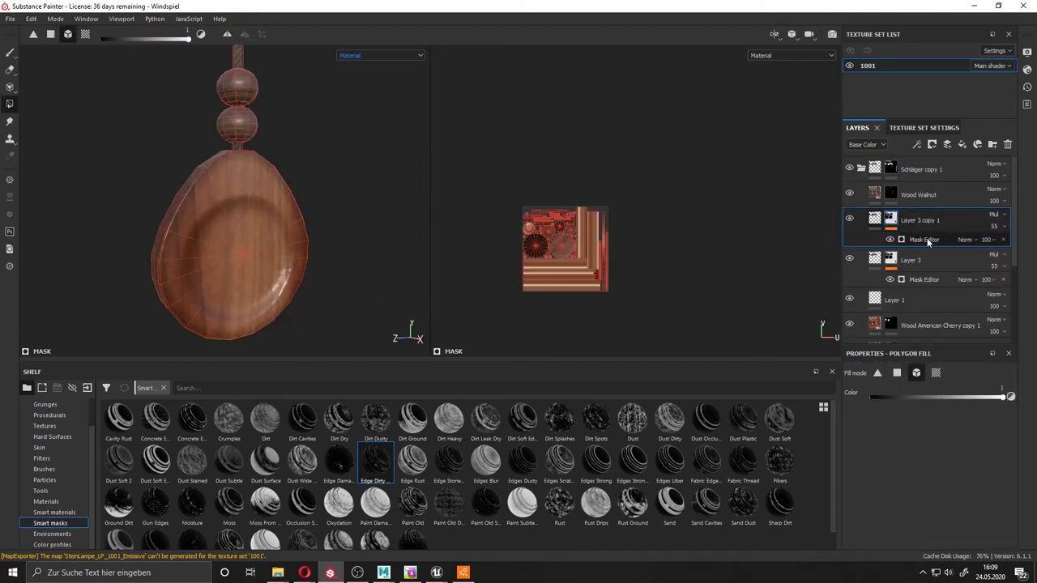
pyautogui.moveTo(444, 464); pyautogui.dragTo(919, 220)
pyautogui.keyDown('alt'); pyautogui.moveTo(211, 212); pyautogui.dragTo(249, 212); pyautogui.keyUp('alt')
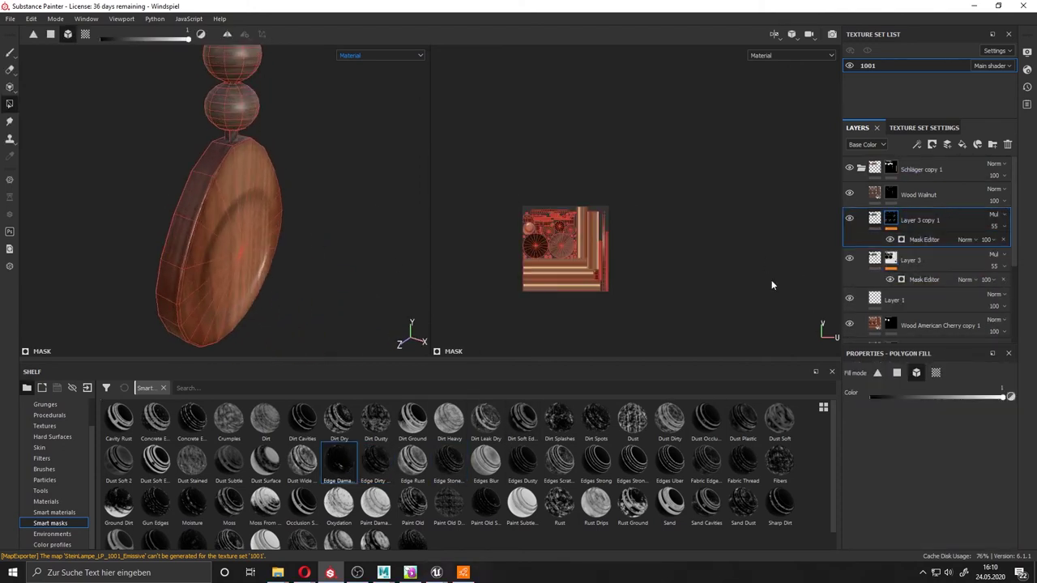
pyautogui.scroll(3, 334, 210)
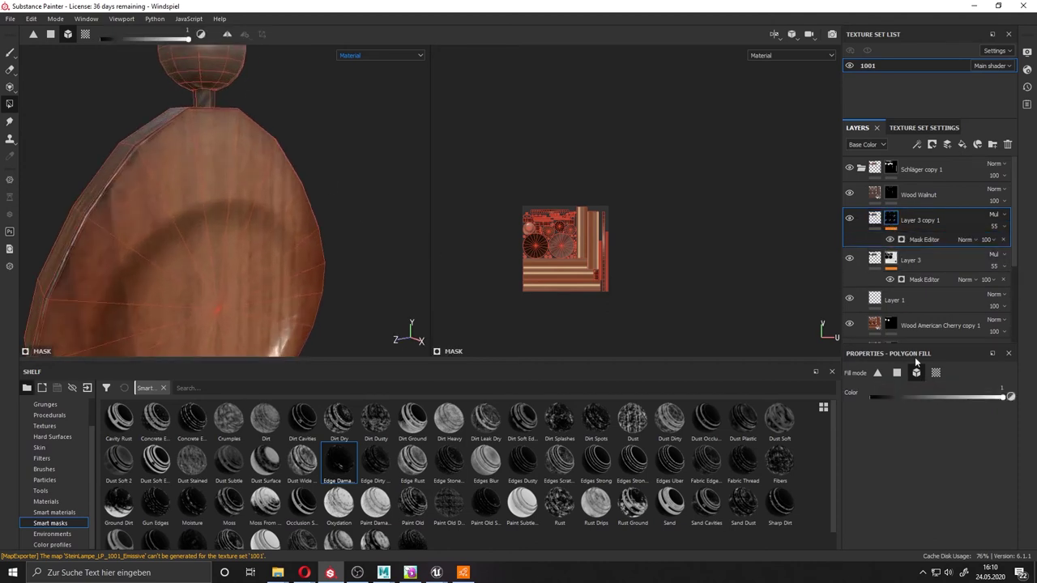
pyautogui.keyDown('alt'); pyautogui.moveTo(363, 243); pyautogui.dragTo(174, 173); pyautogui.keyUp('alt')
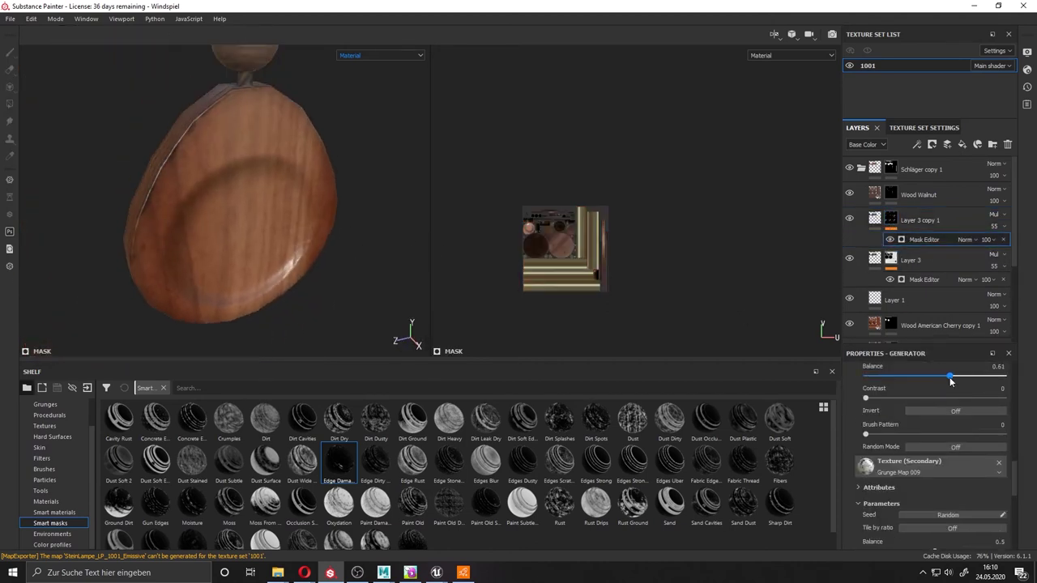
pyautogui.scroll(-5, 891, 441)
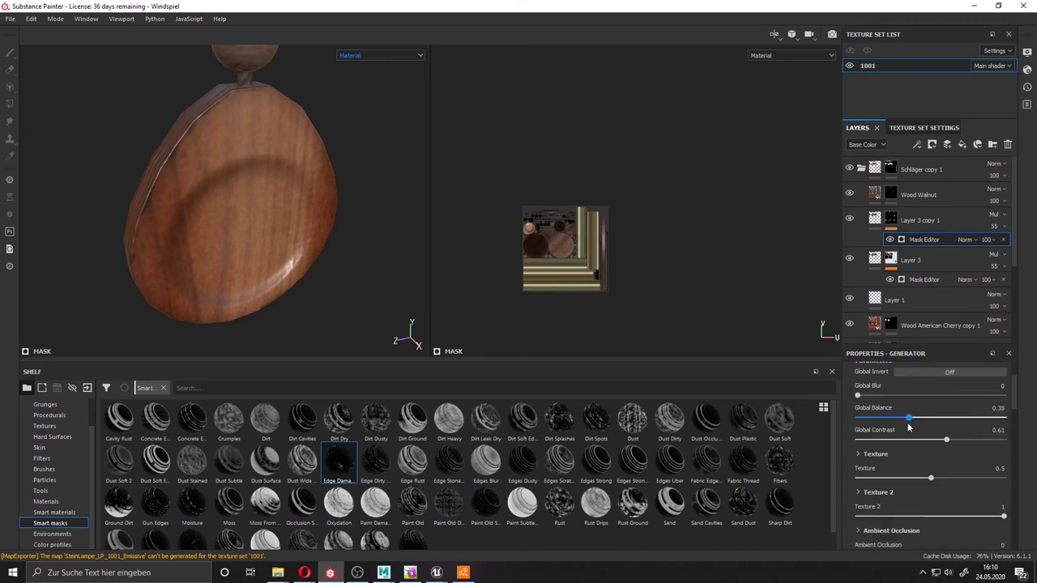
pyautogui.moveTo(1004, 519); pyautogui.dragTo(1001, 519)
pyautogui.scroll(-2, 862, 457)
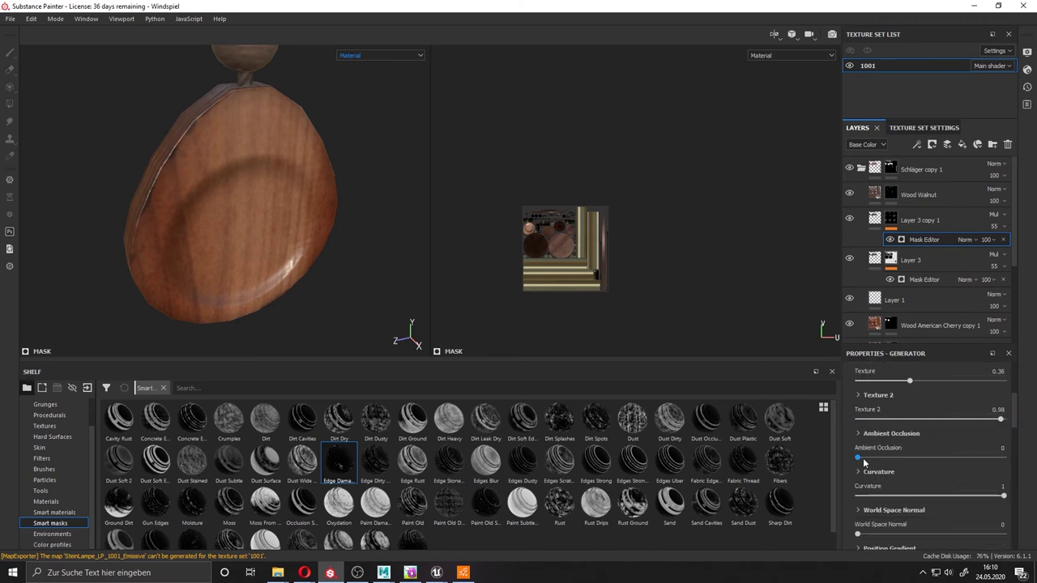
pyautogui.click(375, 55)
pyautogui.click(340, 104)
# Switch to the brush and lower its paint roughness to 0.5681 in the roughness view
pyautogui.press('m')
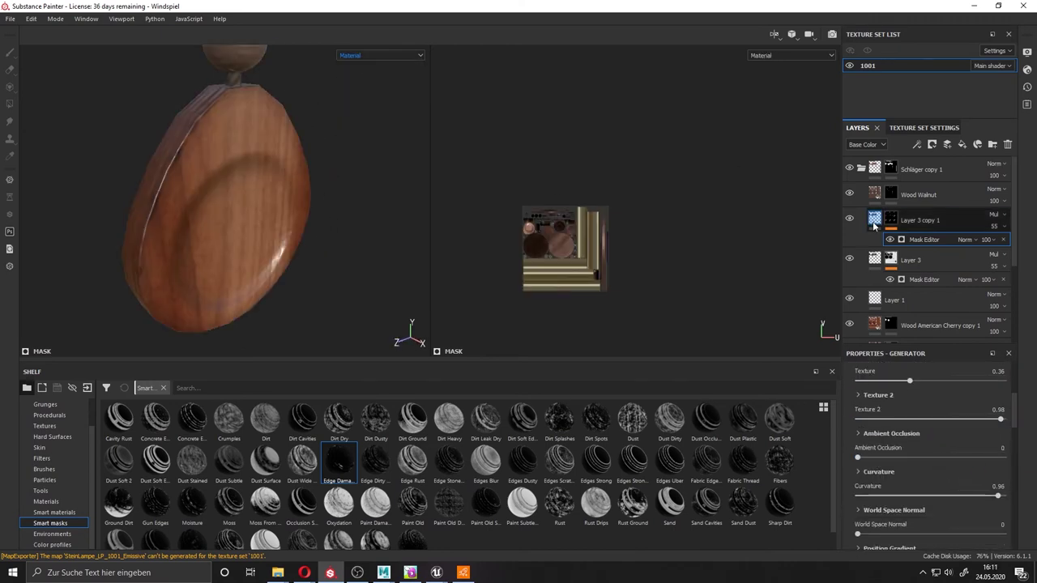
pyautogui.press('4')
pyautogui.click(10, 53)
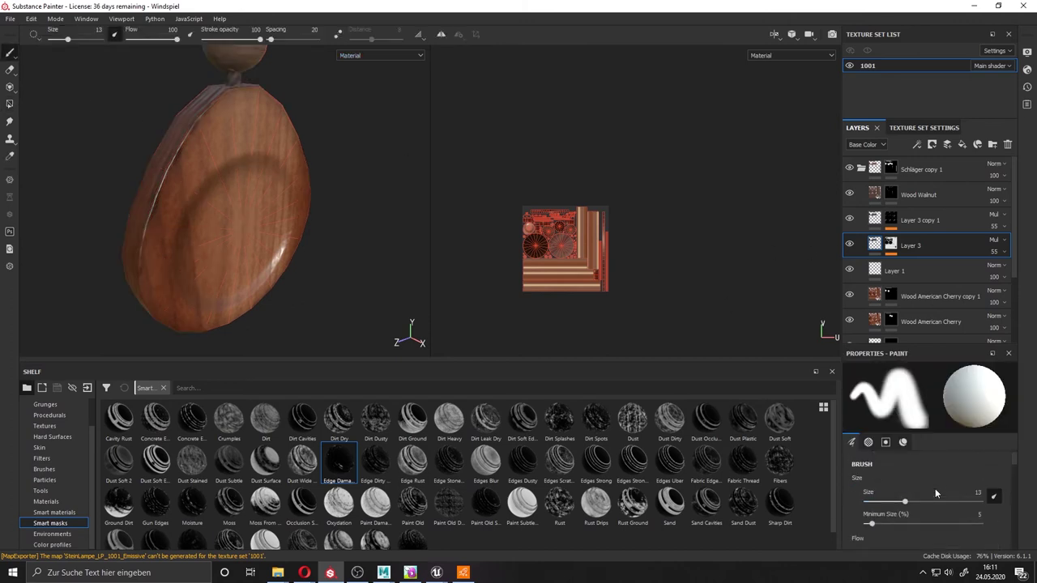
pyautogui.click(902, 441)
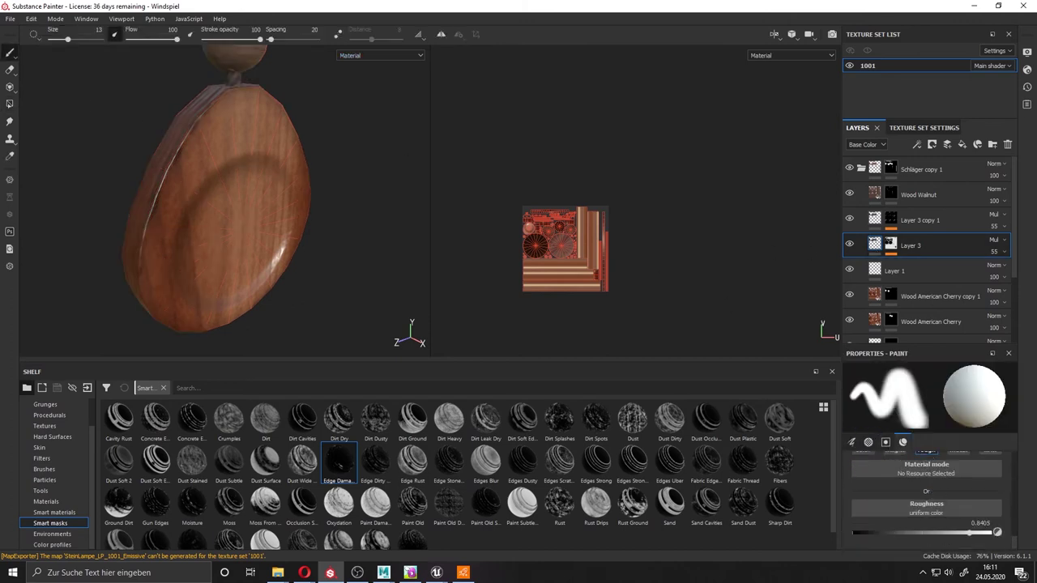
pyautogui.keyDown('alt'); pyautogui.moveTo(202, 202); pyautogui.dragTo(255, 73); pyautogui.keyUp('alt')
pyautogui.click(380, 55)
pyautogui.click(372, 85)
pyautogui.moveTo(162, 203)
pyautogui.keyDown('alt'); pyautogui.mouseDown()
pyautogui.moveTo(137, 213)
pyautogui.moveTo(211, 213)
pyautogui.mouseUp(); pyautogui.keyUp('alt')
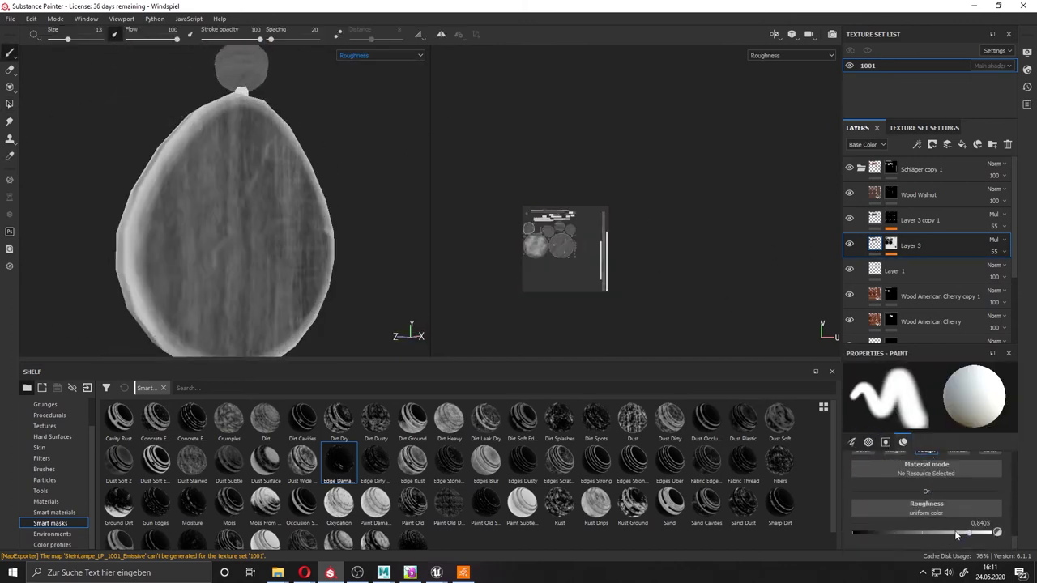
pyautogui.moveTo(956, 535); pyautogui.dragTo(931, 533)
# Return the viewport to the full material and select Layer 3 copy 1's mask
pyautogui.keyDown('alt'); pyautogui.moveTo(227, 203); pyautogui.dragTo(162, 203); pyautogui.keyUp('alt')
pyautogui.keyDown('alt'); pyautogui.moveTo(202, 243); pyautogui.dragTo(183, 340, button='right'); pyautogui.keyUp('alt')
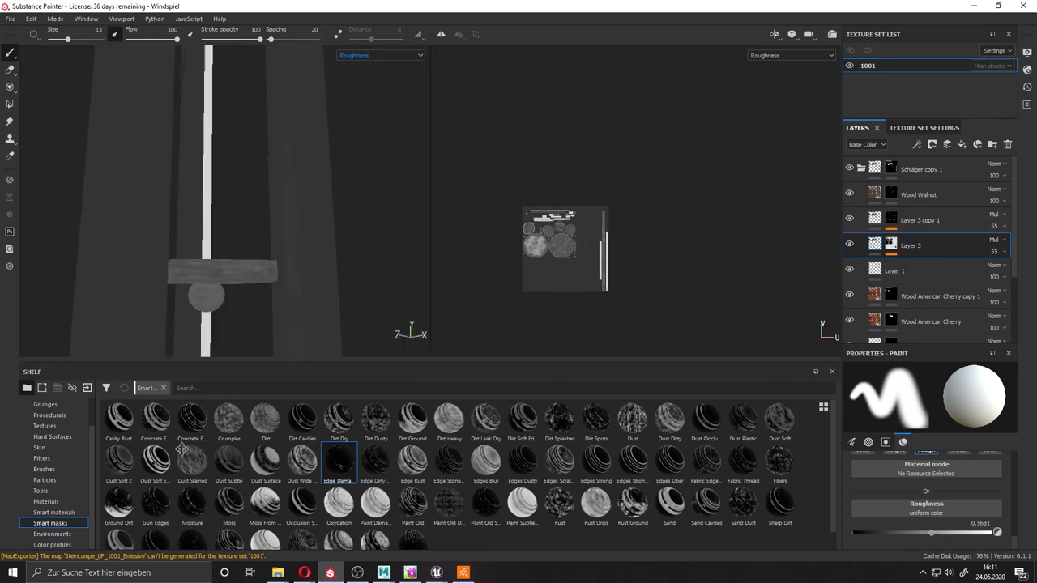
pyautogui.keyDown('alt'); pyautogui.moveTo(183, 450); pyautogui.dragTo(697, 263); pyautogui.keyUp('alt')
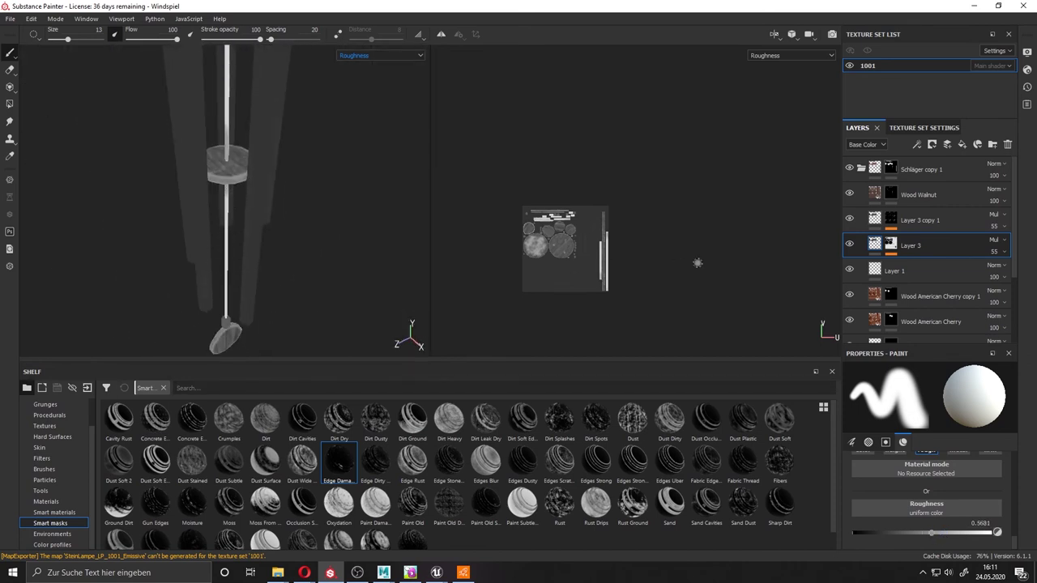
pyautogui.click(919, 219)
pyautogui.click(381, 55)
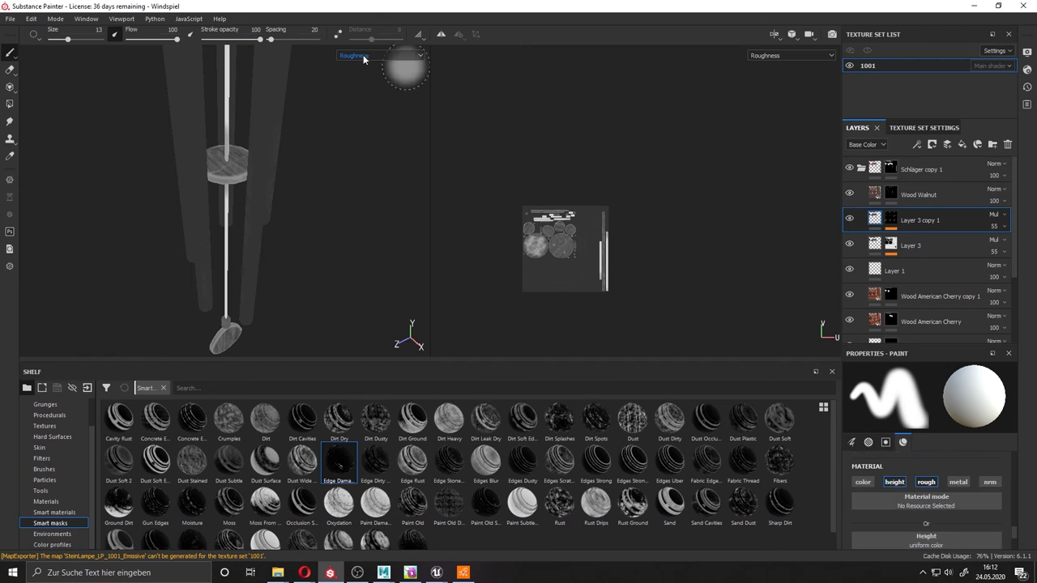
pyautogui.click(372, 70)
pyautogui.scroll(3, 359, 116)
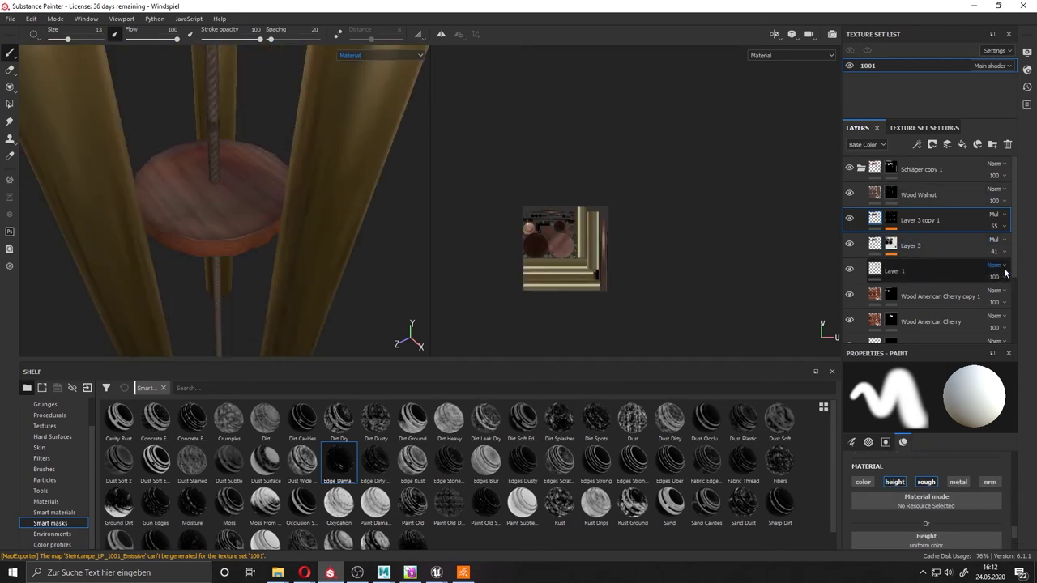
pyautogui.scroll(-3, 923, 486)
pyautogui.scroll(-2, 255, 259)
pyautogui.moveTo(255, 259)
pyautogui.keyDown('alt'); pyautogui.mouseDown()
pyautogui.moveTo(468, 239)
pyautogui.moveTo(212, 147)
pyautogui.moveTo(736, 194)
pyautogui.mouseUp(); pyautogui.keyUp('alt')
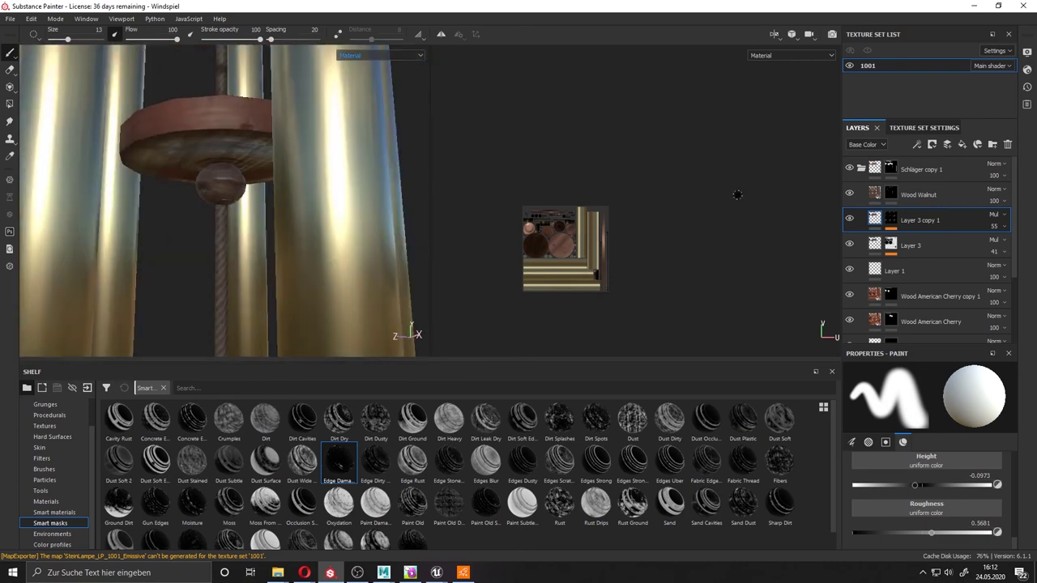
pyautogui.click(890, 222)
# Erase the stray dark smudge from the hanging pendant with the Eraser at size 2.74
pyautogui.press('1')
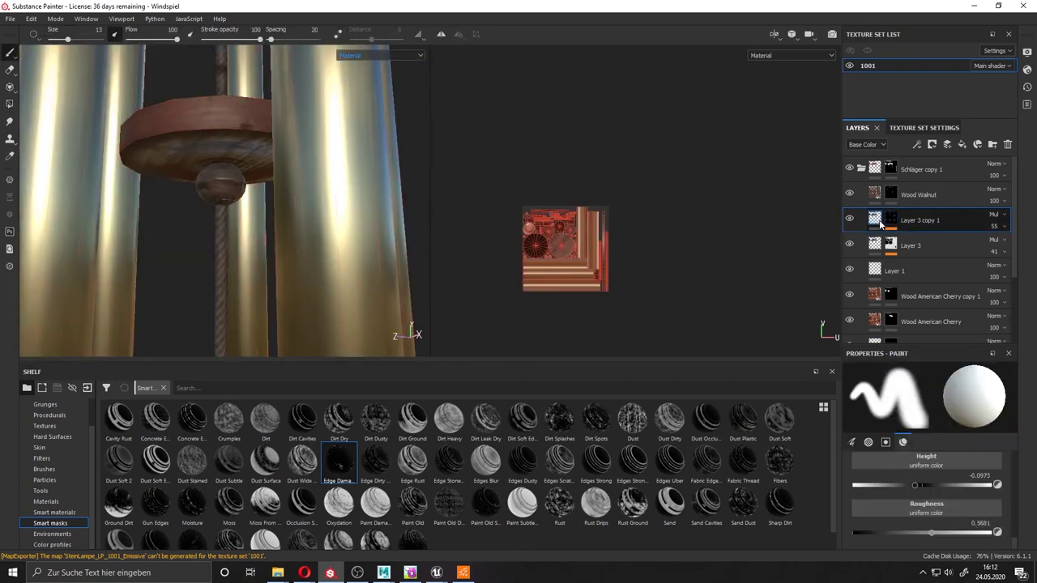
pyautogui.press('2')
pyautogui.scroll(-3, 500, 233)
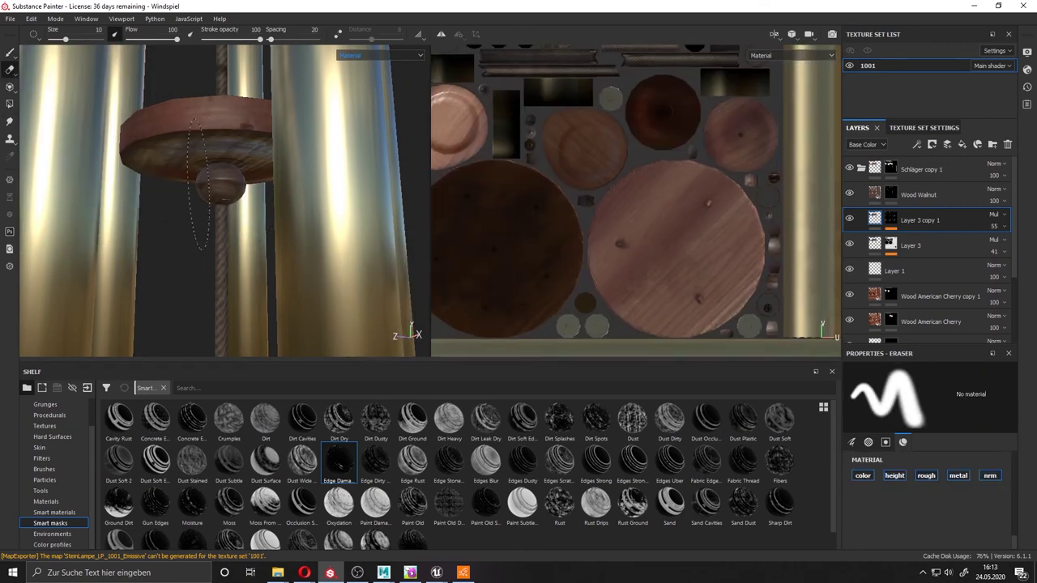
pyautogui.keyDown('alt'); pyautogui.moveTo(219, 202); pyautogui.dragTo(227, 121); pyautogui.keyUp('alt')
pyautogui.click(10, 54)
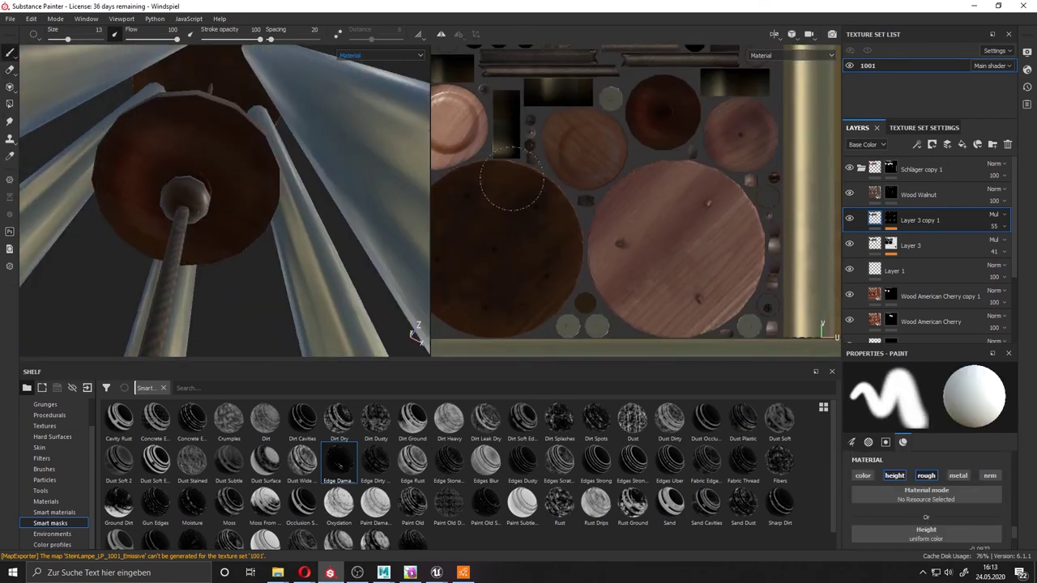
pyautogui.moveTo(558, 174); pyautogui.dragTo(760, 236, button='middle')
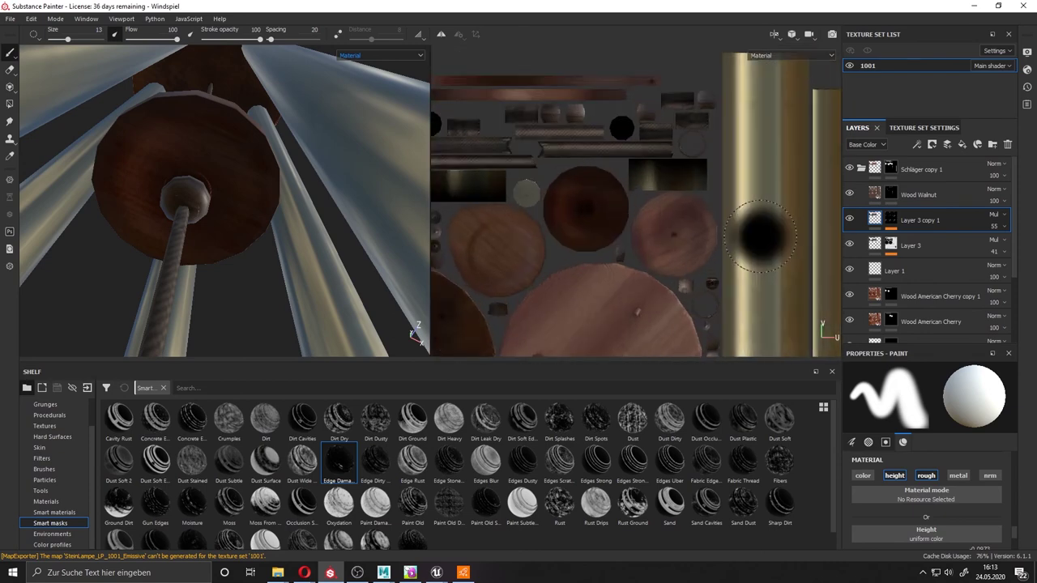
pyautogui.scroll(-3, 616, 203)
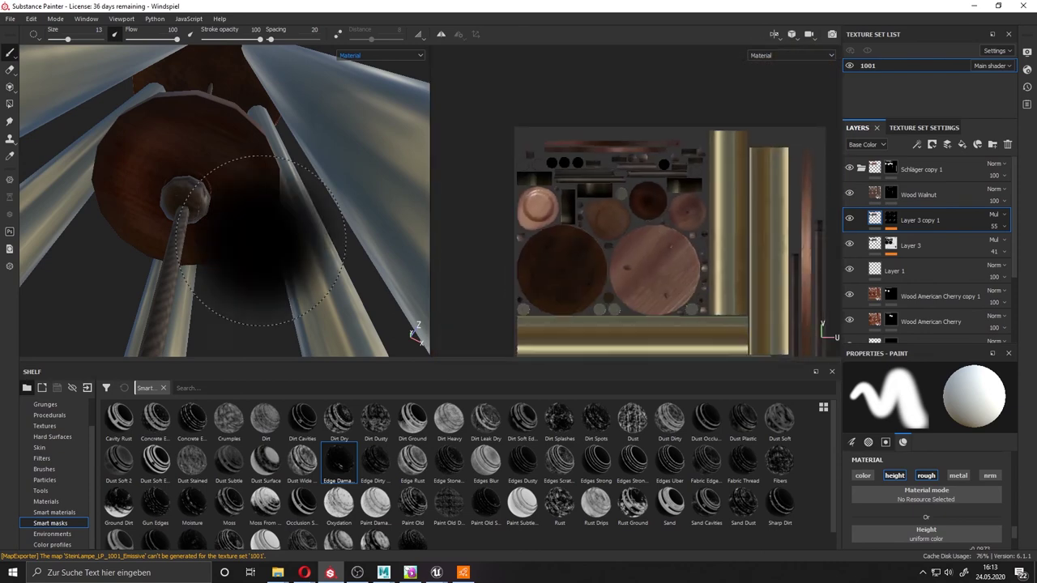
pyautogui.keyDown('alt'); pyautogui.moveTo(260, 241); pyautogui.dragTo(240, 59, button='middle'); pyautogui.keyUp('alt')
pyautogui.scroll(5, 234, 160)
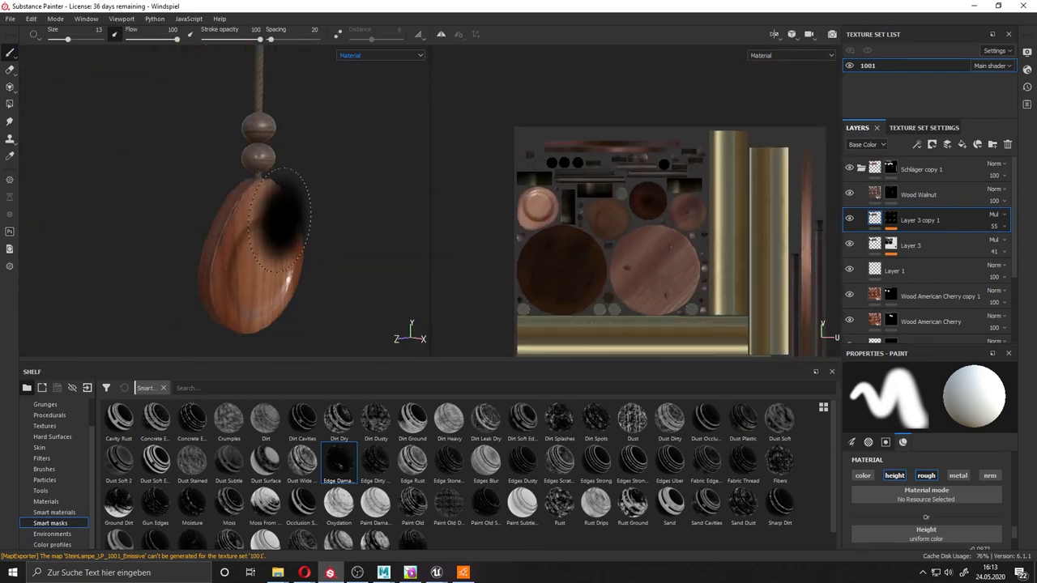
pyautogui.press('e')
pyautogui.keyDown('ctrl'); pyautogui.moveTo(152, 107); pyautogui.dragTo(105, 108, button='right'); pyautogui.keyUp('ctrl')
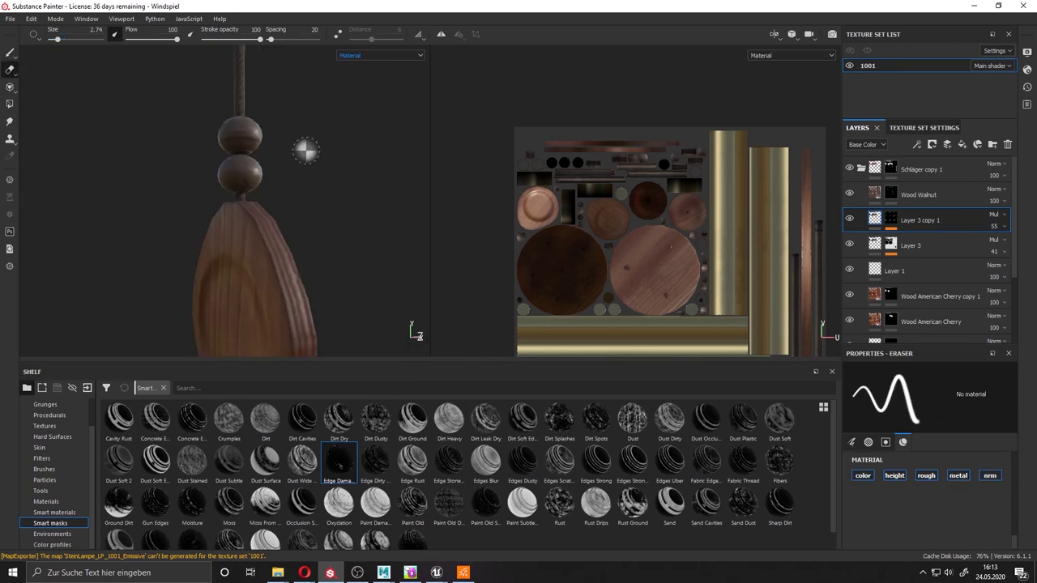
pyautogui.moveTo(301, 150)
pyautogui.keyDown('alt'); pyautogui.mouseDown()
pyautogui.moveTo(254, 220)
pyautogui.moveTo(295, 173)
pyautogui.moveTo(259, 209)
pyautogui.mouseUp(); pyautogui.keyUp('alt')
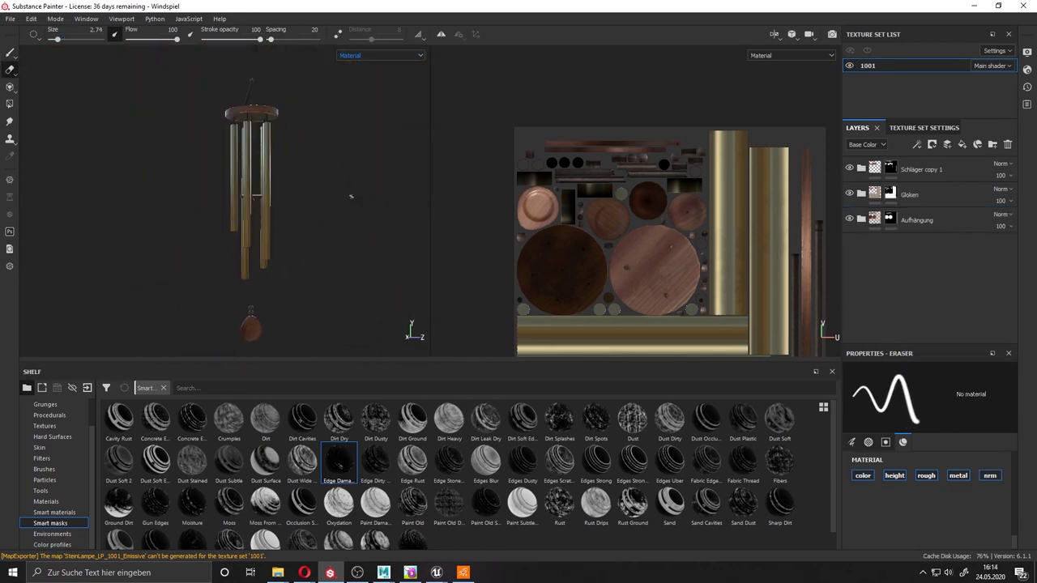
# Export the wind chime textures as targa files with the Unreal Engine 4 (Packed) template
pyautogui.click(8, 53)
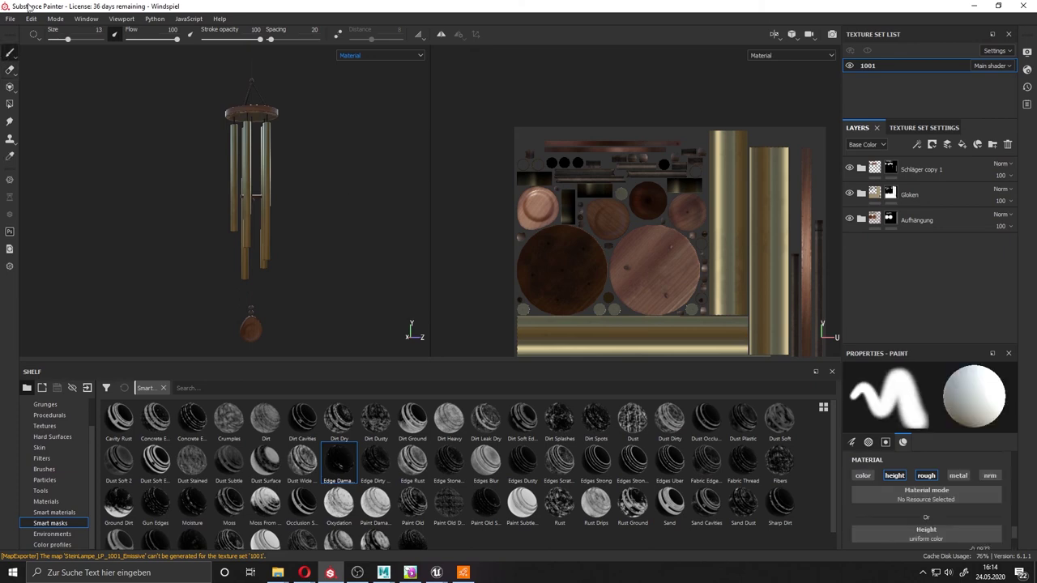
pyautogui.click(11, 18)
pyautogui.click(33, 208)
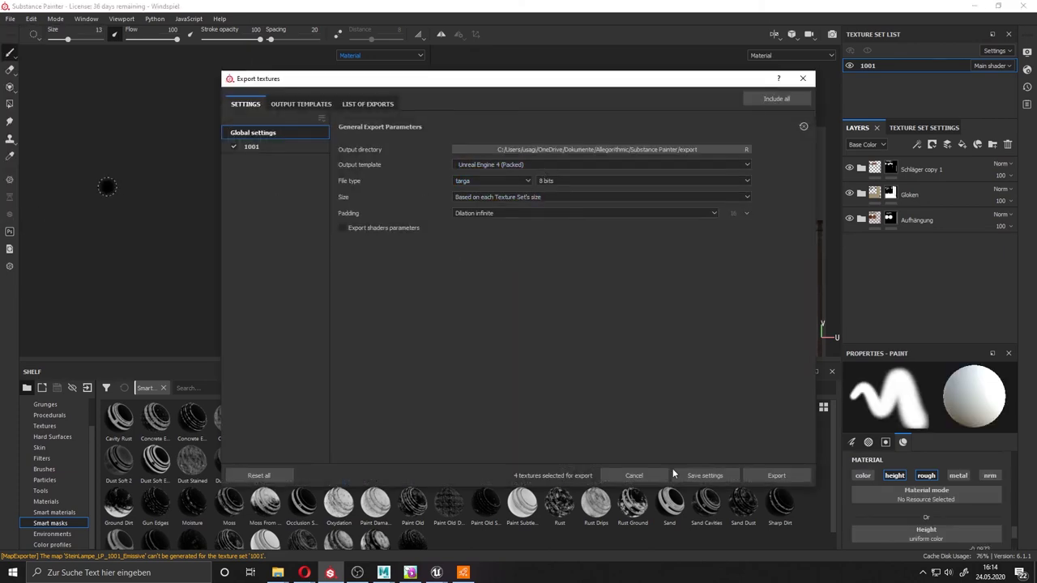
pyautogui.click(776, 475)
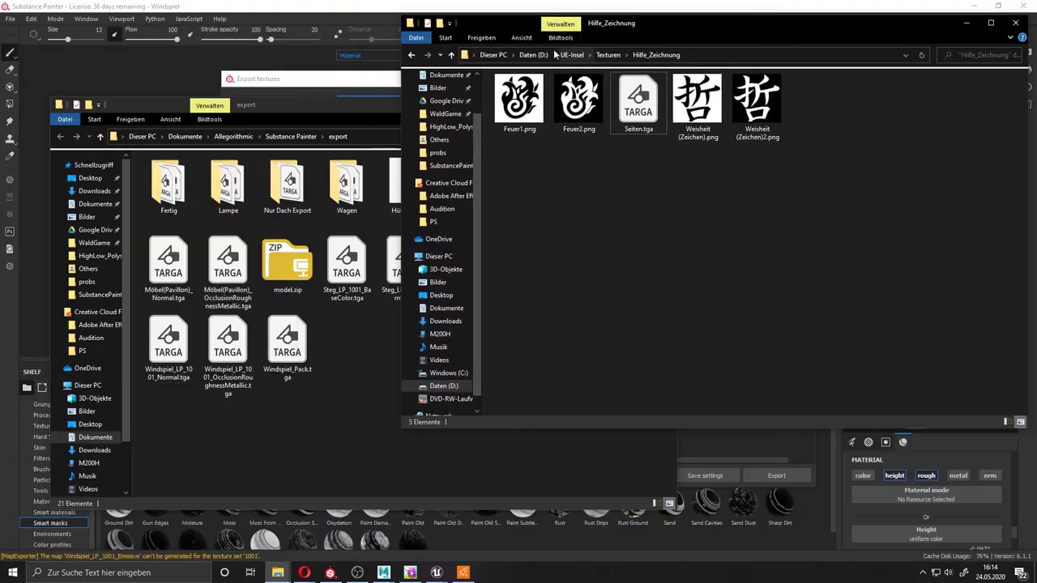
# Open the Texturen Probs folder and delete the two old wind chime exports
pyautogui.click(607, 54)
pyautogui.doubleClick(876, 103)
pyautogui.click(288, 348)
pyautogui.keyDown('ctrl'); pyautogui.click(544, 293); pyautogui.keyUp('ctrl')
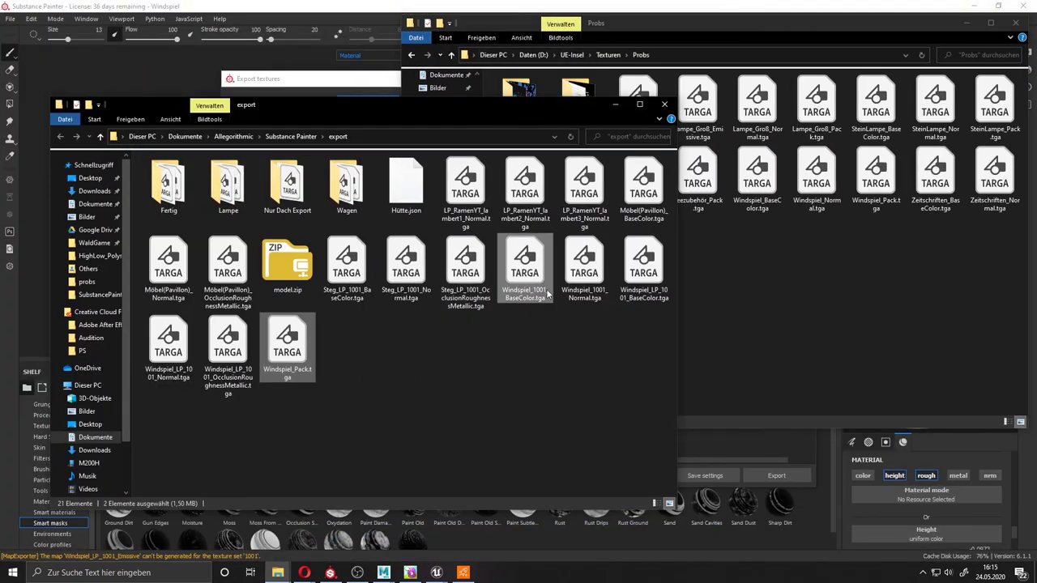
pyautogui.press('Delete')
pyautogui.press('Return')
# Rename the exported files to Windspiel_BaseColor, Windspiel_Normal and Windspiel_Pack
pyautogui.click(525, 293)
pyautogui.press('F2')
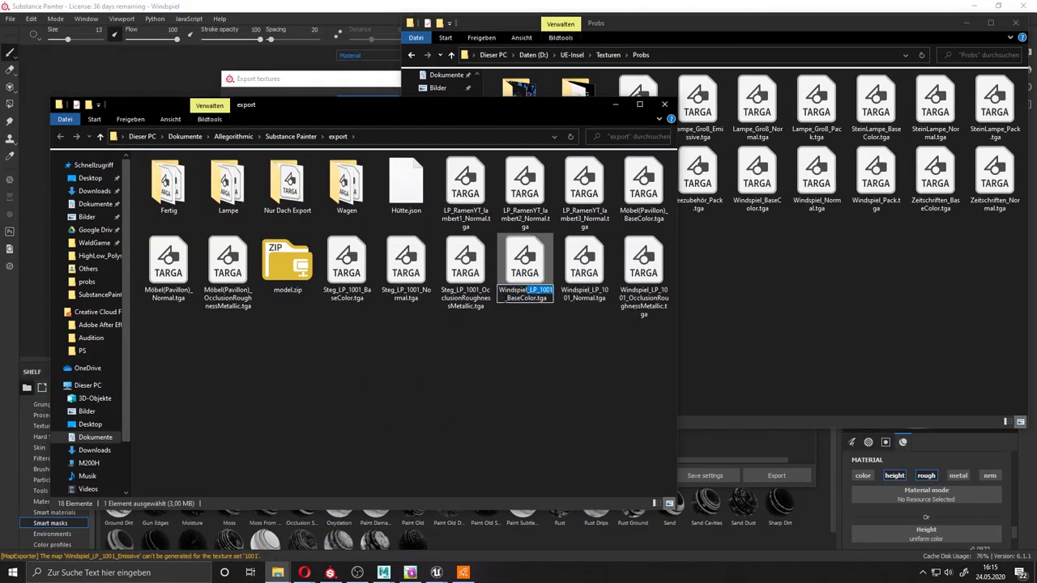
pyautogui.press('Delete')
pyautogui.click(586, 293)
pyautogui.press('Delete')
pyautogui.press('Tab')
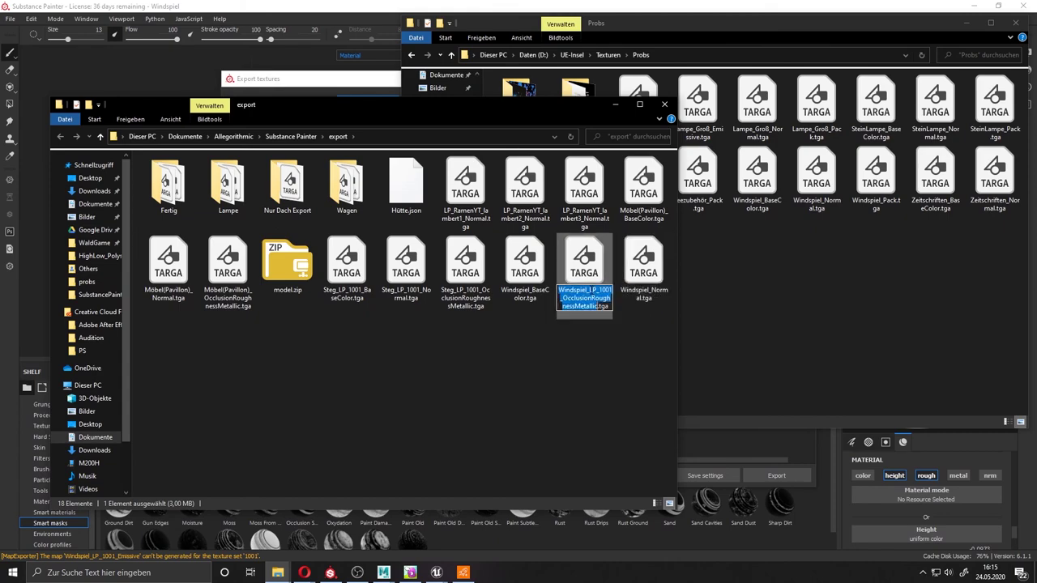
pyautogui.write('Windspiel_Pack')
# Move the three Windspiel textures into the Probs folder, replacing the existing copies
pyautogui.moveTo(632, 349); pyautogui.dragTo(523, 278)
pyautogui.moveTo(583, 259); pyautogui.dragTo(811, 261)
pyautogui.click(591, 203)
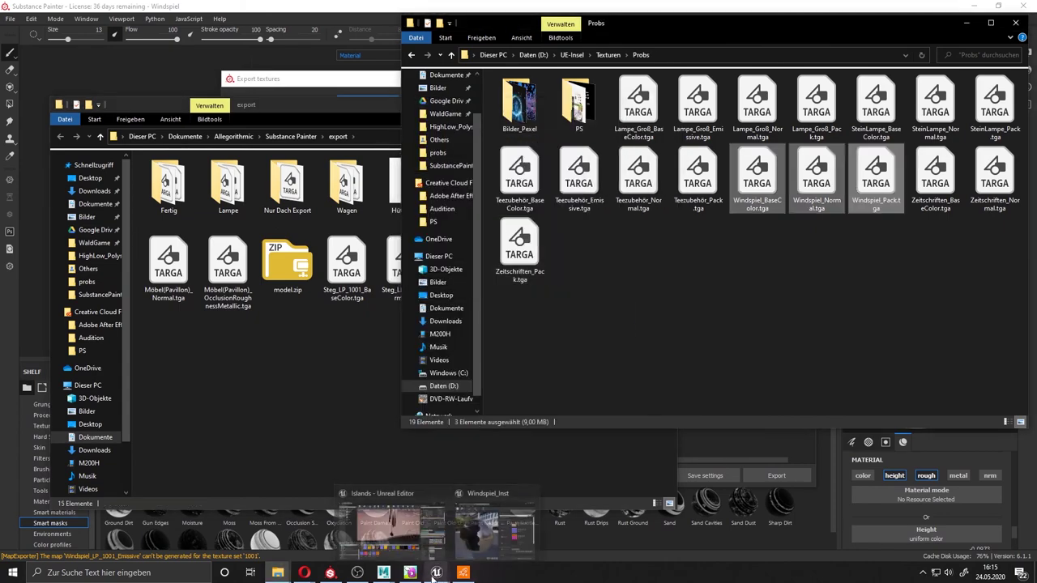
pyautogui.click(436, 572)
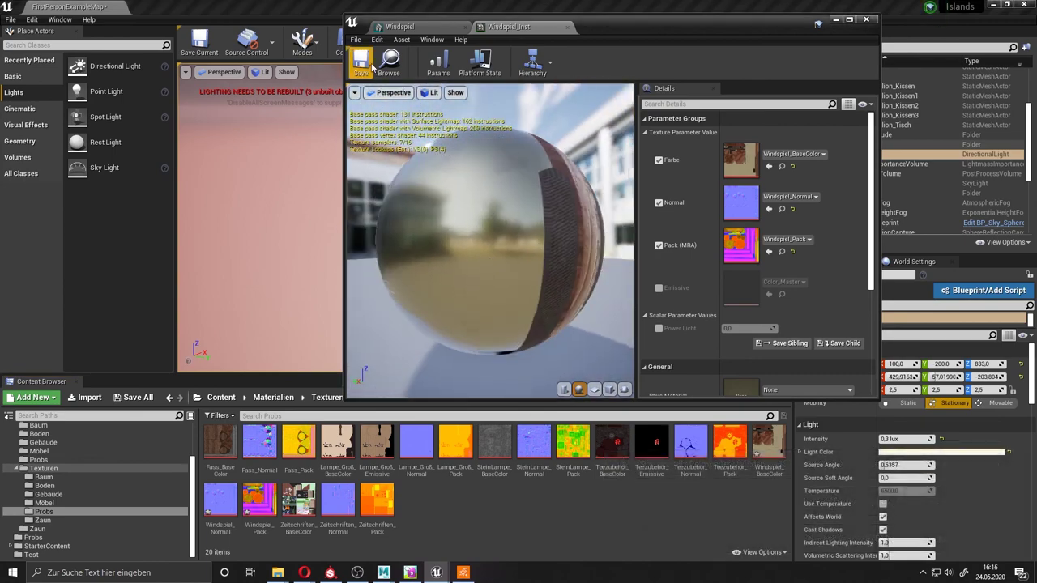
# Inspect the Windspiel mesh preview, close its asset editor, and fly around it in the level
pyautogui.click(400, 26)
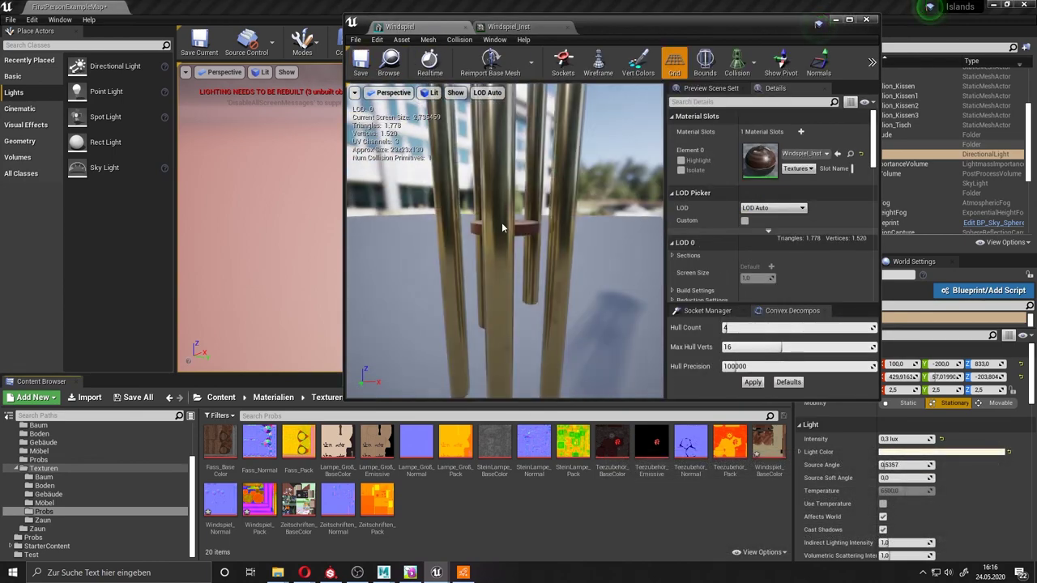
pyautogui.moveTo(505, 243)
pyautogui.mouseDown()
pyautogui.moveTo(519, 242)
pyautogui.moveTo(510, 251)
pyautogui.mouseUp()
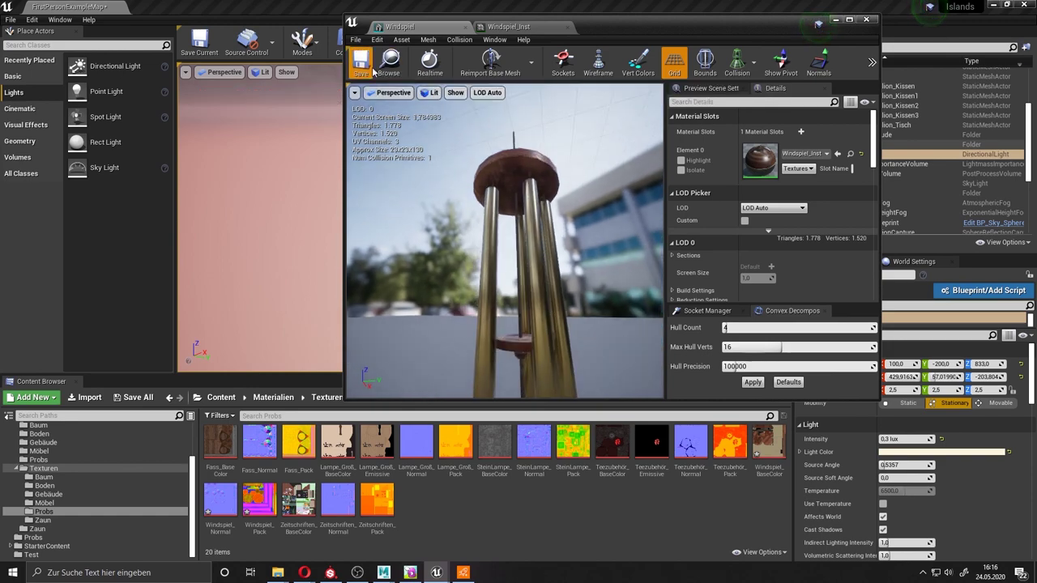
pyautogui.click(865, 22)
pyautogui.moveTo(564, 173); pyautogui.dragTo(559, 178, button='right')
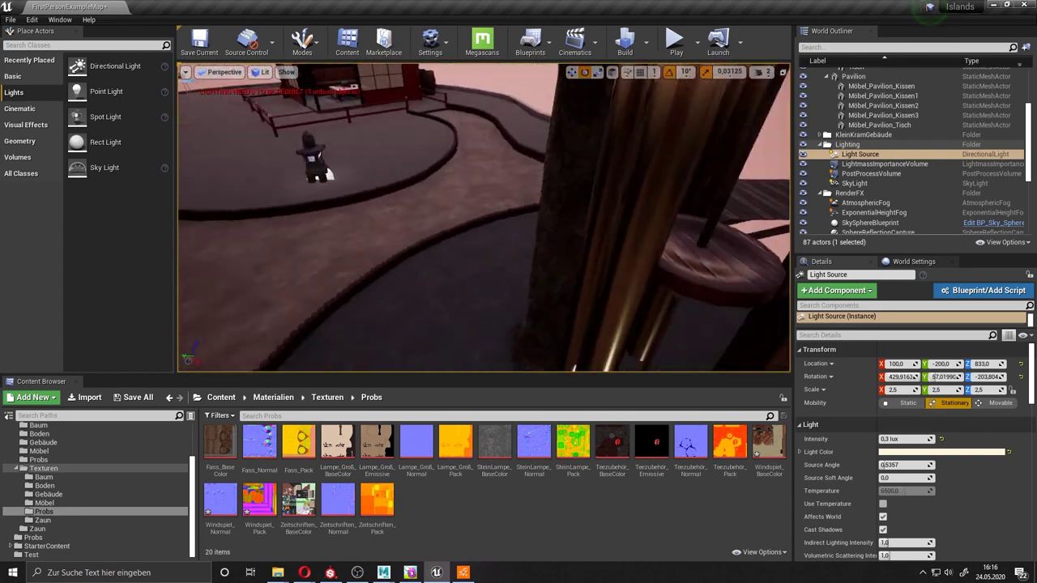